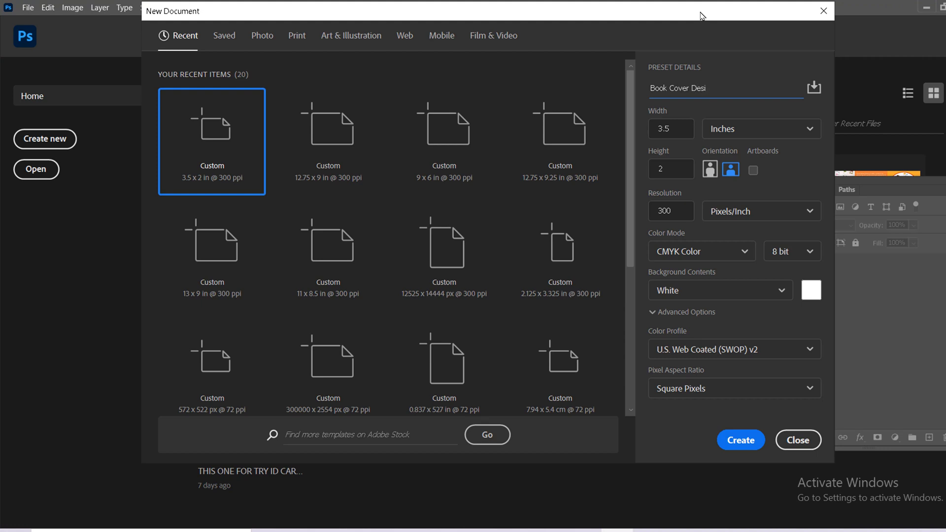
- Create the Book Cover Design document at 12.75 × 9 inches, 300 pixels/inch, in CMYK Color
{"action": "left_click", "coordinate": [674, 129]}
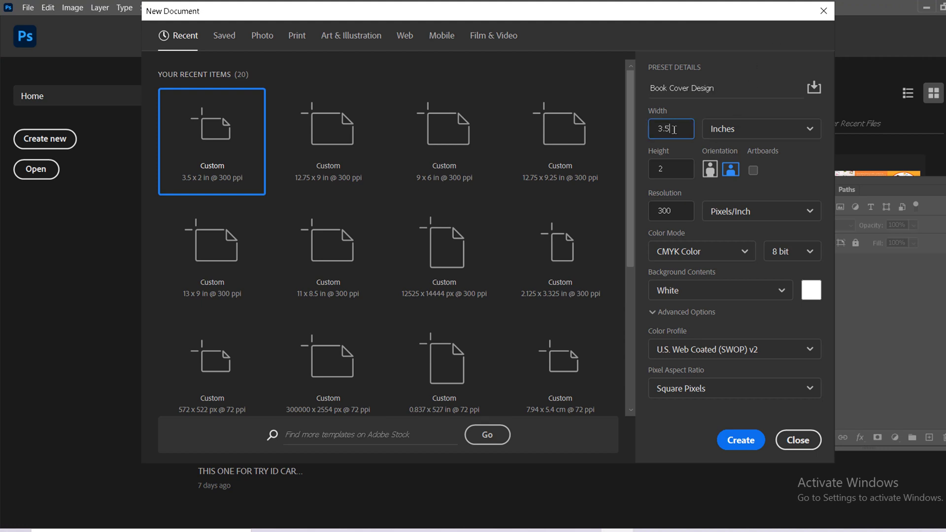
{"action": "left_click", "coordinate": [704, 130]}
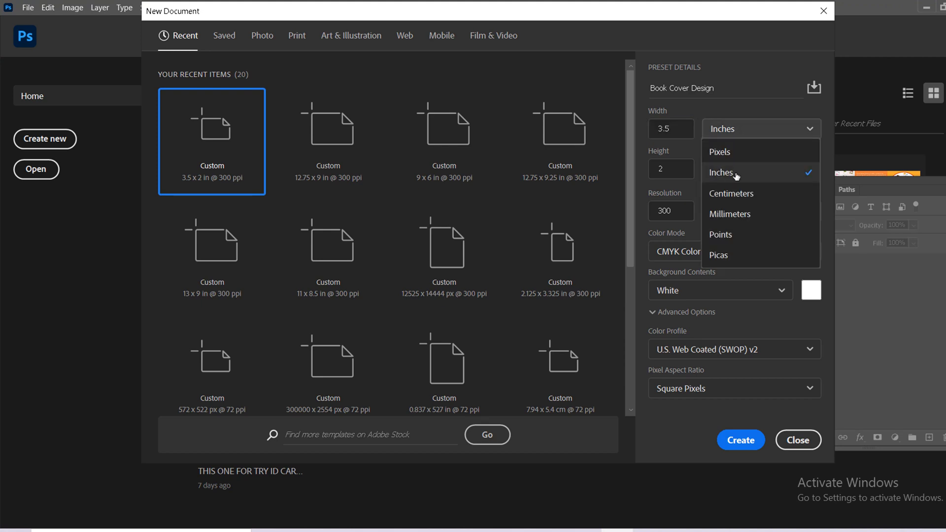
{"action": "left_click", "coordinate": [743, 171]}
{"action": "left_click", "coordinate": [665, 129]}
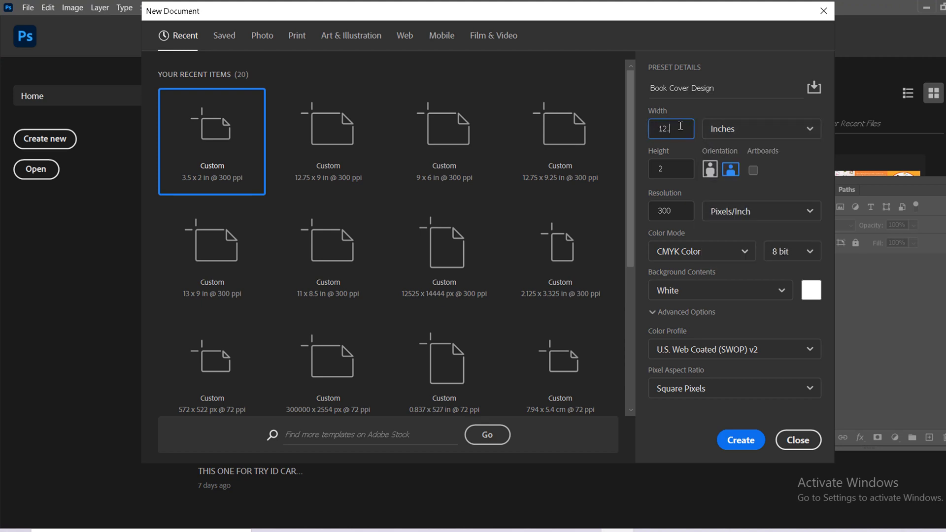
{"action": "left_click_drag", "start_coordinate": [674, 167], "coordinate": [652, 169]}
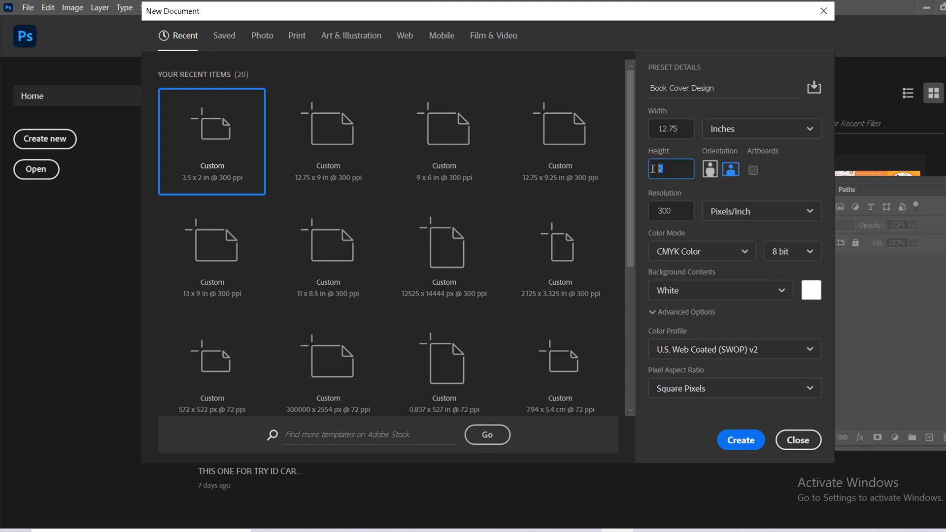
{"action": "left_click", "coordinate": [685, 217]}
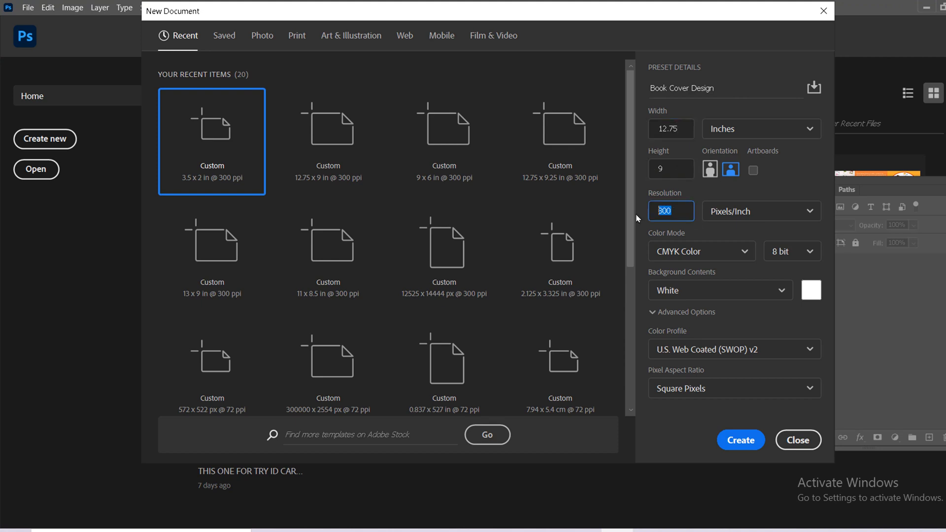
{"action": "left_click", "coordinate": [702, 253]}
{"action": "left_click", "coordinate": [719, 337]}
{"action": "left_click", "coordinate": [744, 439]}
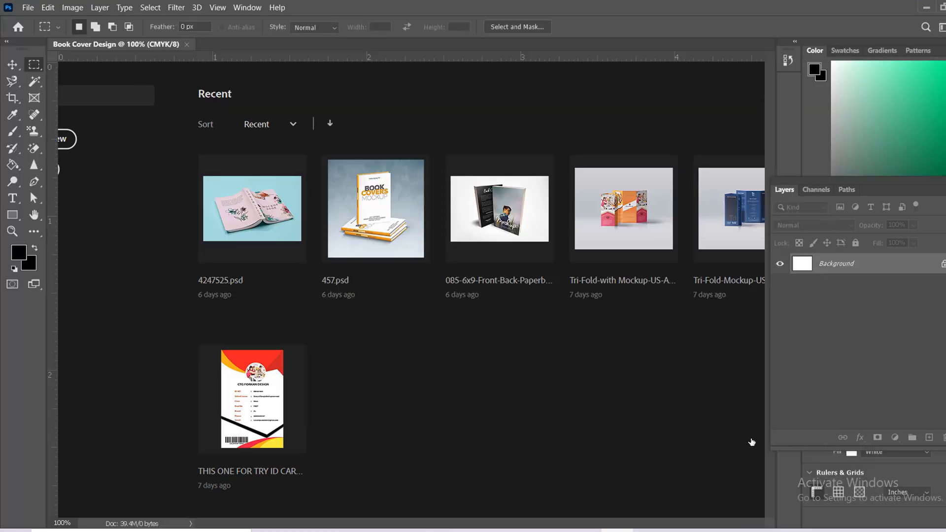
- Place guides along all four edges of the canvas
{"action": "key", "text": "v"}
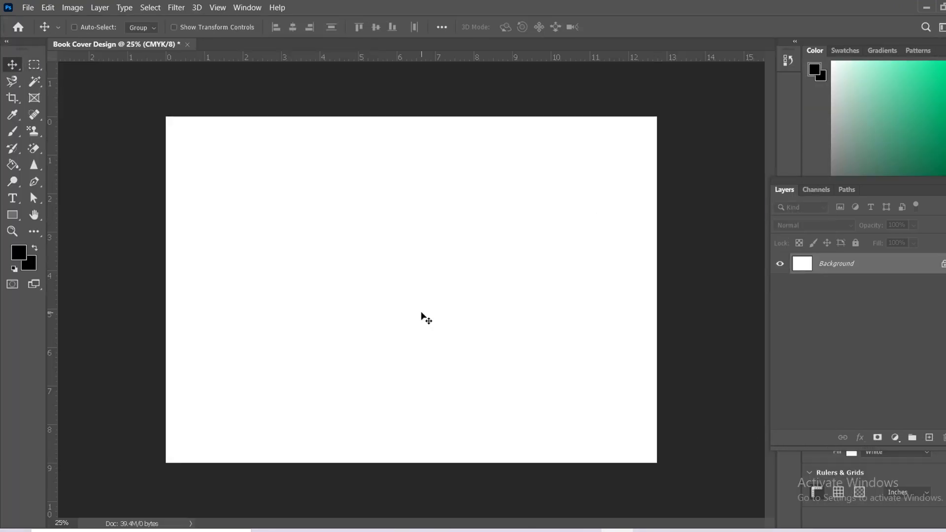
{"action": "key", "text": "ctrl+r"}
{"action": "key", "text": "ctrl+r"}
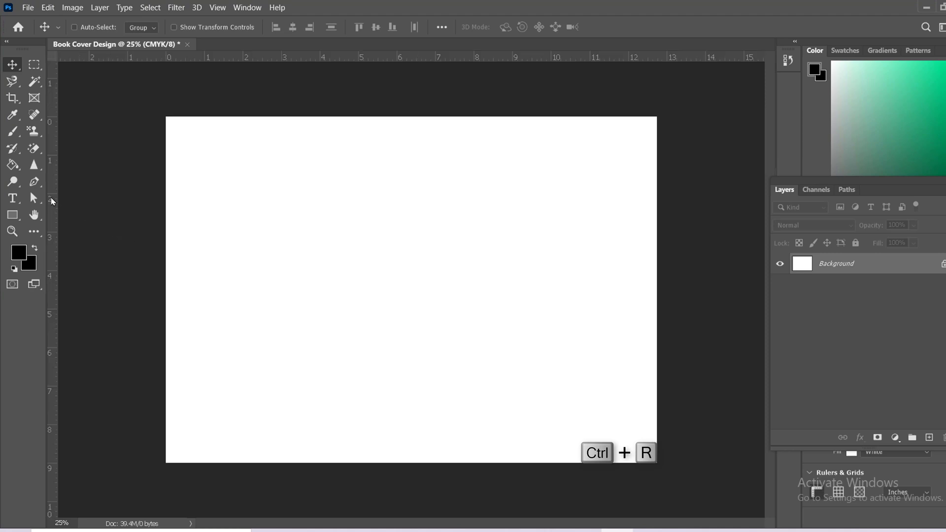
{"action": "left_click_drag", "start_coordinate": [51, 201], "coordinate": [657, 212]}
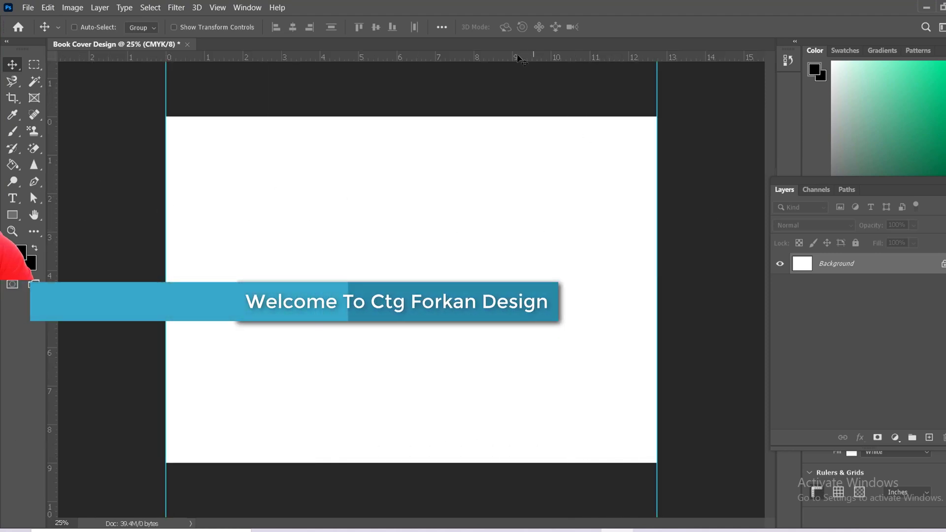
{"action": "left_click_drag", "start_coordinate": [520, 59], "coordinate": [581, 463]}
{"action": "left_click_drag", "start_coordinate": [353, 61], "coordinate": [365, 116]}
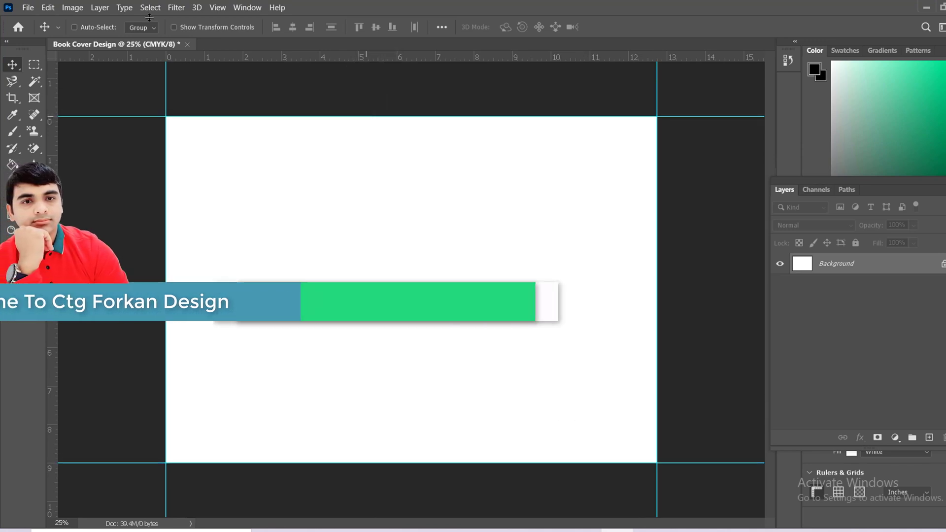
- Create a rectangle 6 in wide and 9 in high
{"action": "key", "text": "u"}
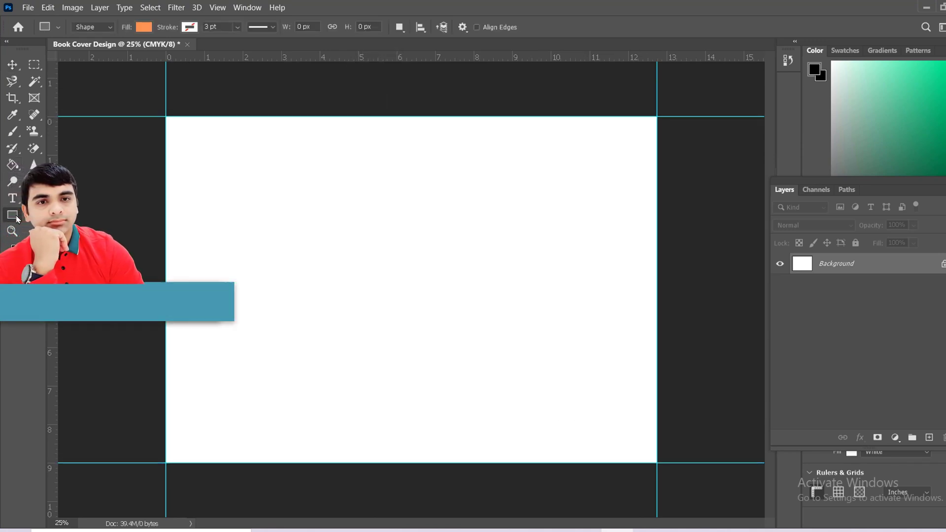
{"action": "left_click", "coordinate": [391, 201]}
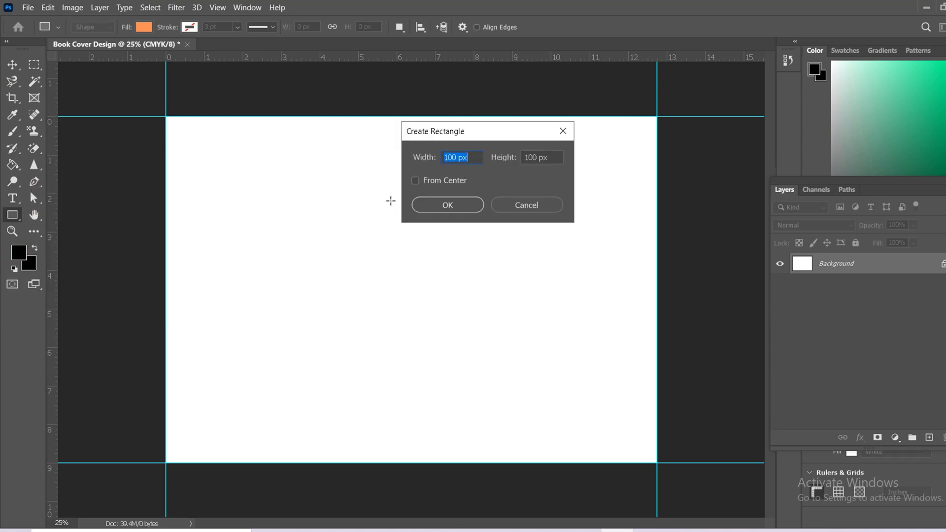
{"action": "type", "text": "6"}
{"action": "key", "text": "Tab"}
{"action": "type", "text": "9 in"}
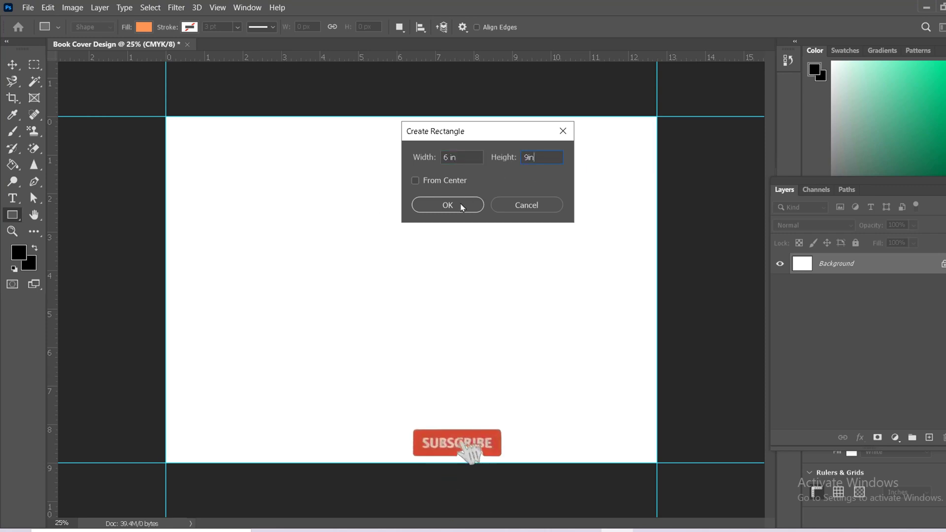
{"action": "left_click", "coordinate": [441, 205]}
- Align the rectangle to each side of the canvas to place spine guides at about 6 in and 6.75 in, and delete it
{"action": "key", "text": "v"}
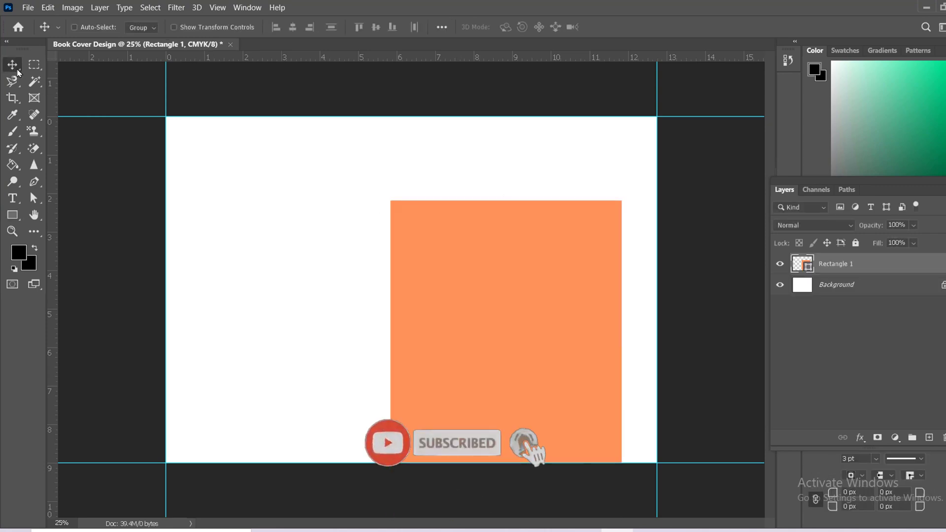
{"action": "left_click_drag", "start_coordinate": [468, 393], "coordinate": [250, 312]}
{"action": "left_click_drag", "start_coordinate": [50, 271], "coordinate": [398, 271]}
{"action": "left_click_drag", "start_coordinate": [274, 280], "coordinate": [511, 275]}
{"action": "left_click_drag", "start_coordinate": [51, 272], "coordinate": [425, 257]}
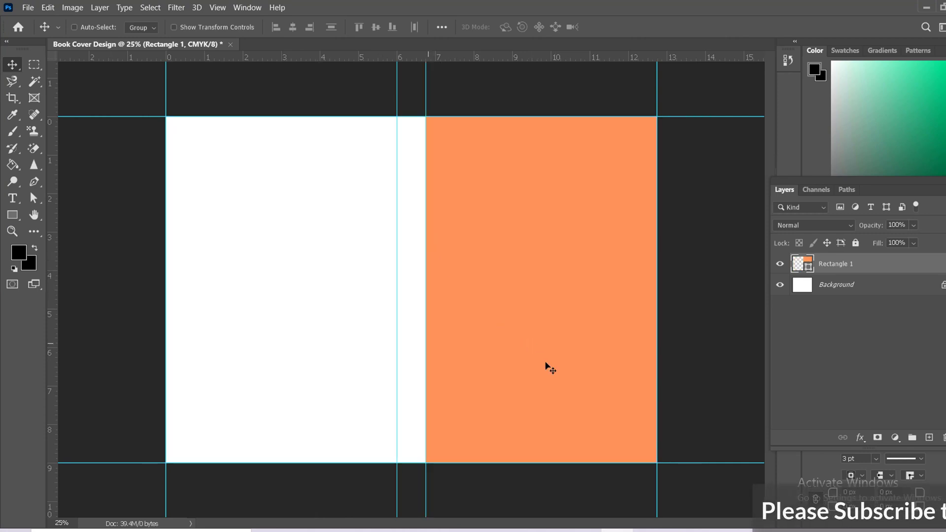
{"action": "key", "text": "Delete"}
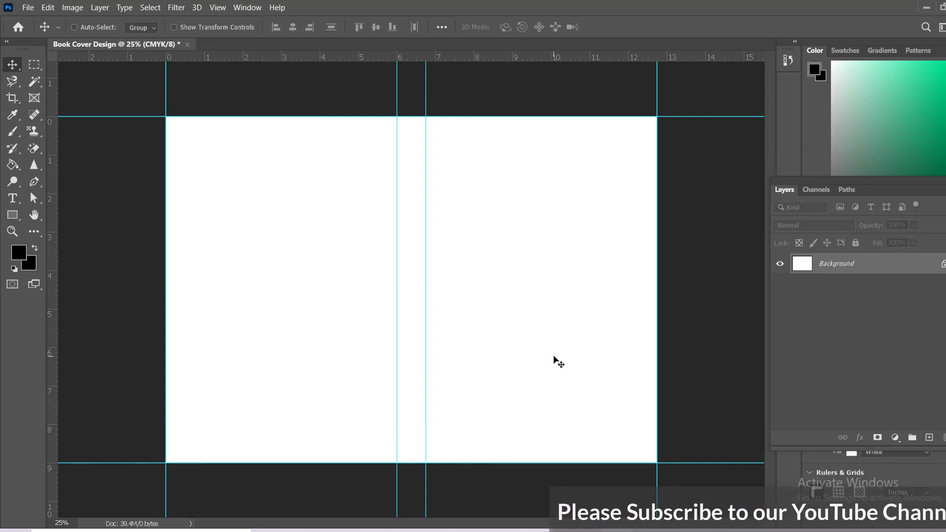
- Add a horizontal and a vertical guide at 0.125 in inside the canvas's upper and left edges
{"action": "left_click_drag", "start_coordinate": [857, 194], "coordinate": [853, 179]}
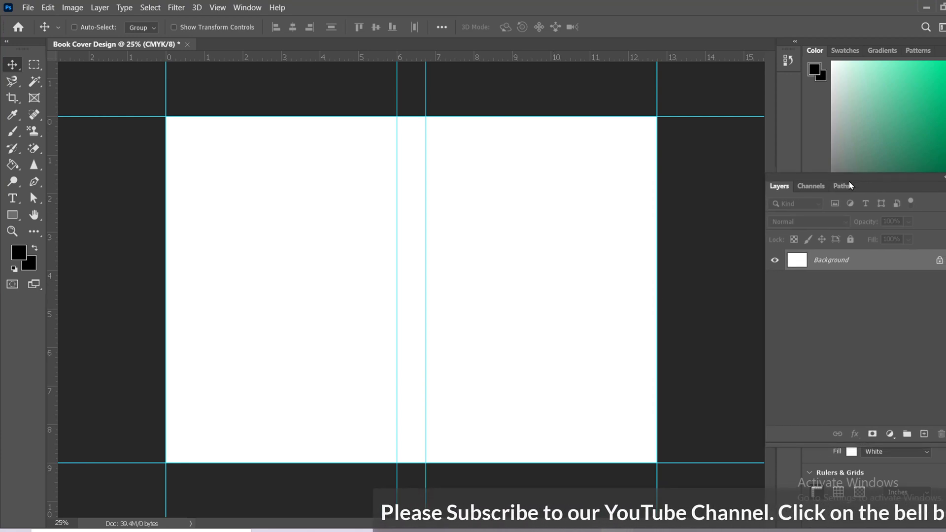
{"action": "left_click", "coordinate": [220, 8]}
{"action": "left_click", "coordinate": [238, 374]}
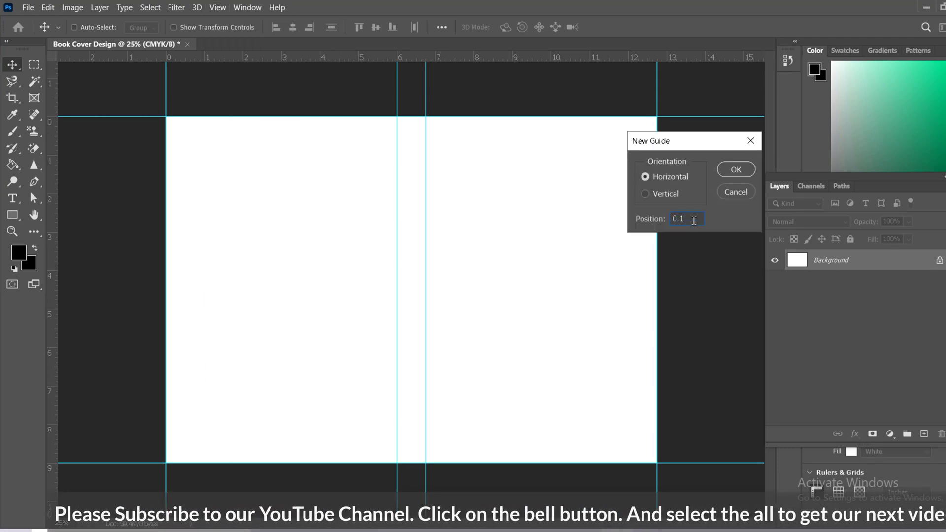
{"action": "type", "text": "0.125 in"}
{"action": "left_click", "coordinate": [736, 169]}
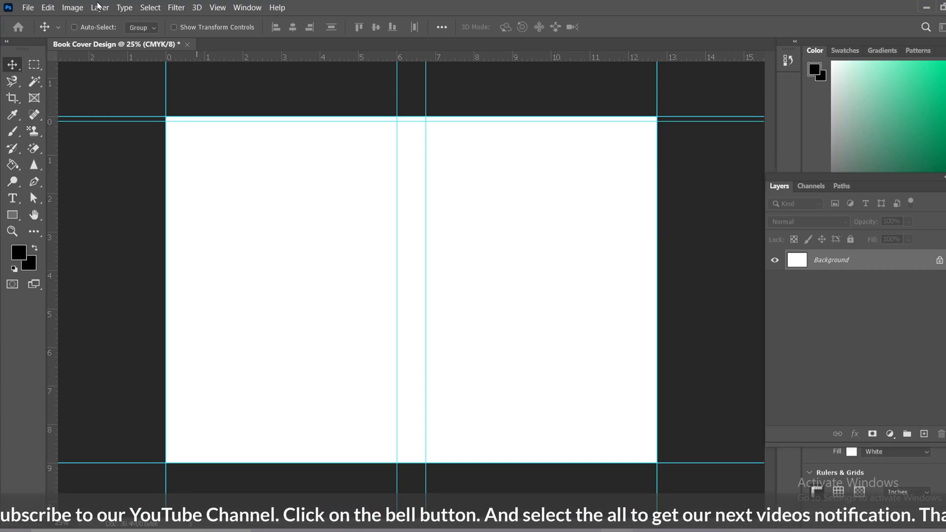
{"action": "left_click", "coordinate": [218, 8]}
{"action": "left_click", "coordinate": [255, 374]}
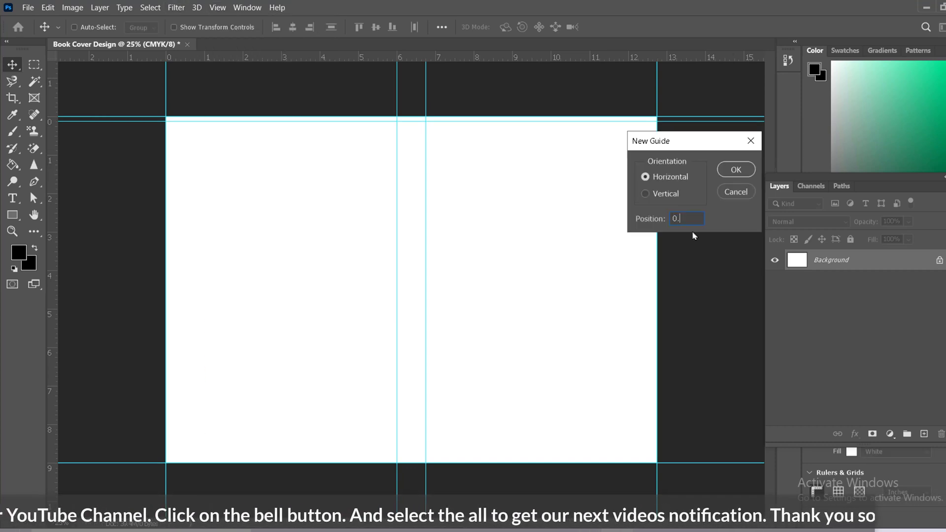
{"action": "left_click", "coordinate": [665, 194]}
{"action": "left_click", "coordinate": [734, 172]}
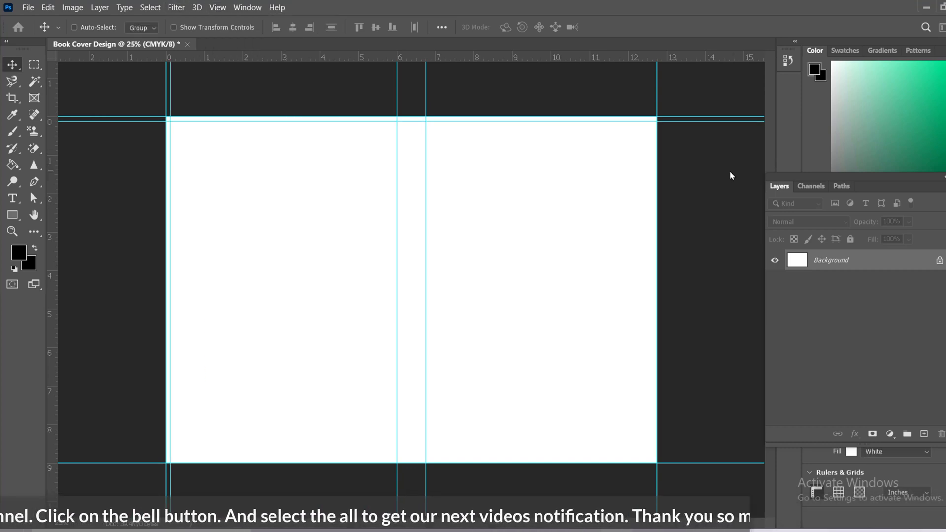
- Select the small square between the margin guides in the upper-left canvas corner and move the selection to the lower-right corner
{"action": "left_click", "coordinate": [34, 64]}
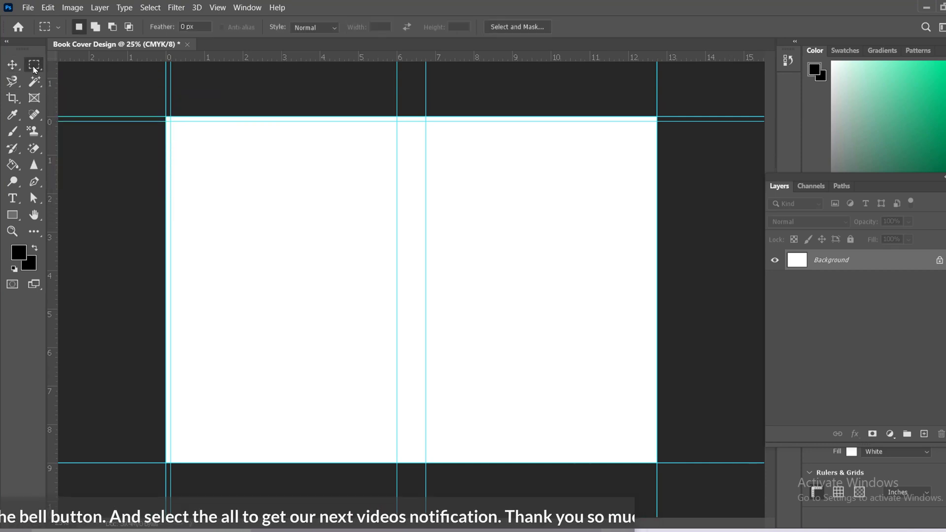
{"action": "key", "text": "ctrl+plus"}
{"action": "key", "text": "Home"}
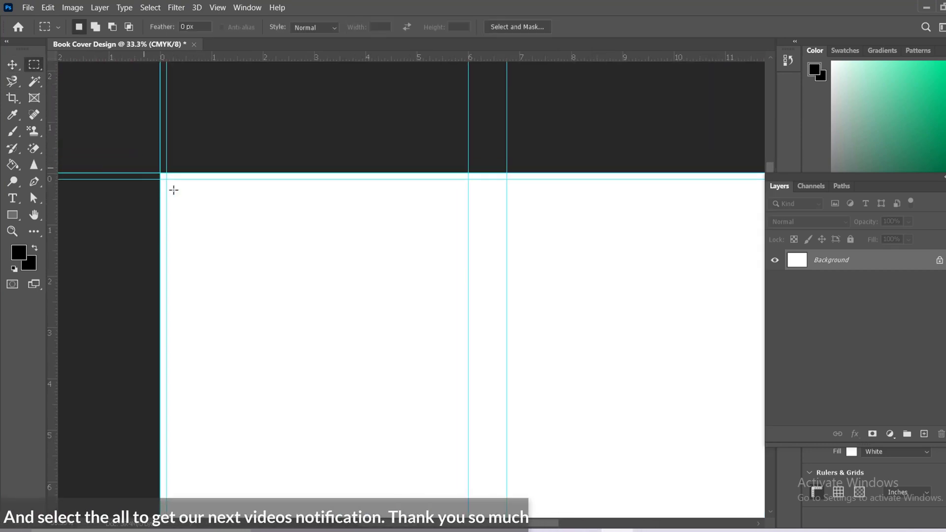
{"action": "left_click_drag", "start_coordinate": [161, 174], "coordinate": [167, 180]}
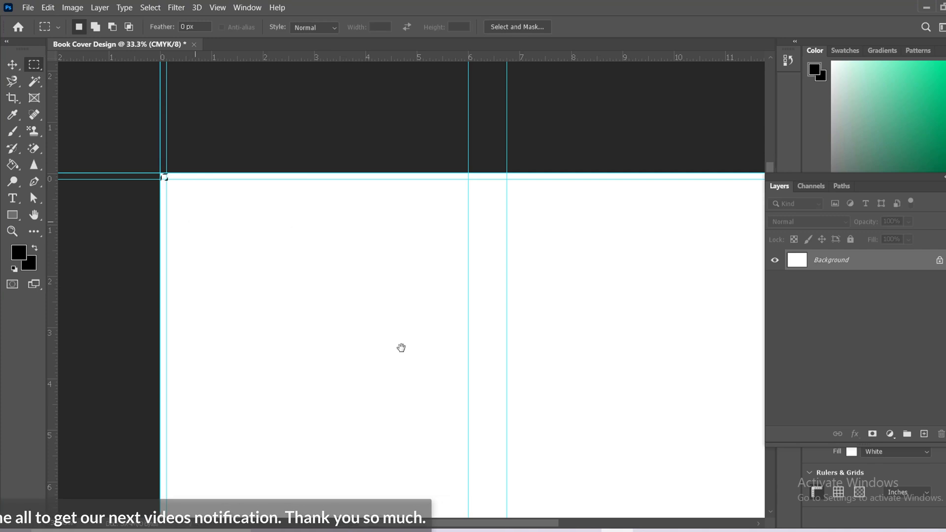
{"action": "left_click_drag", "start_coordinate": [403, 350], "coordinate": [406, 319]}
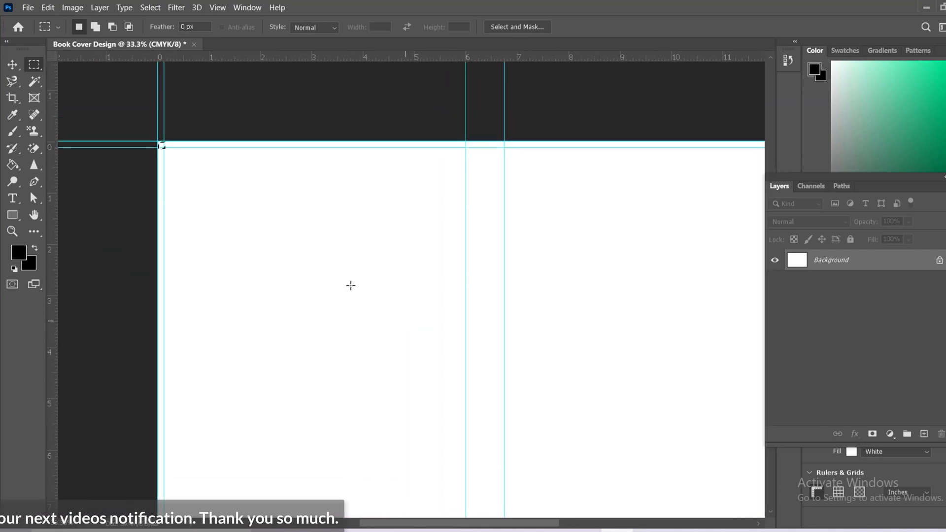
{"action": "key", "text": "ctrl+minus"}
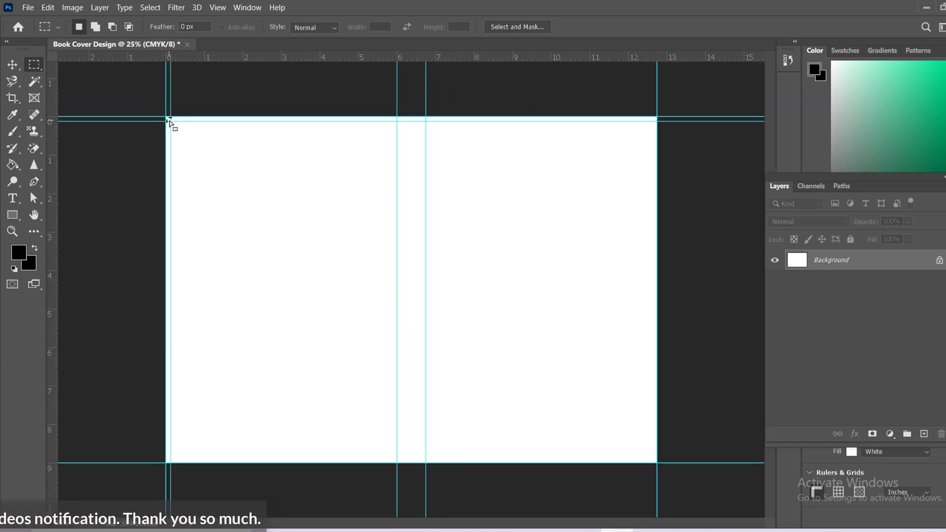
{"action": "left_click_drag", "start_coordinate": [169, 120], "coordinate": [657, 462]}
- Place margin guides along the selection's inner edges near the canvas's right and bottom edges, and deselect
{"action": "key", "text": "ctrl+plus"}
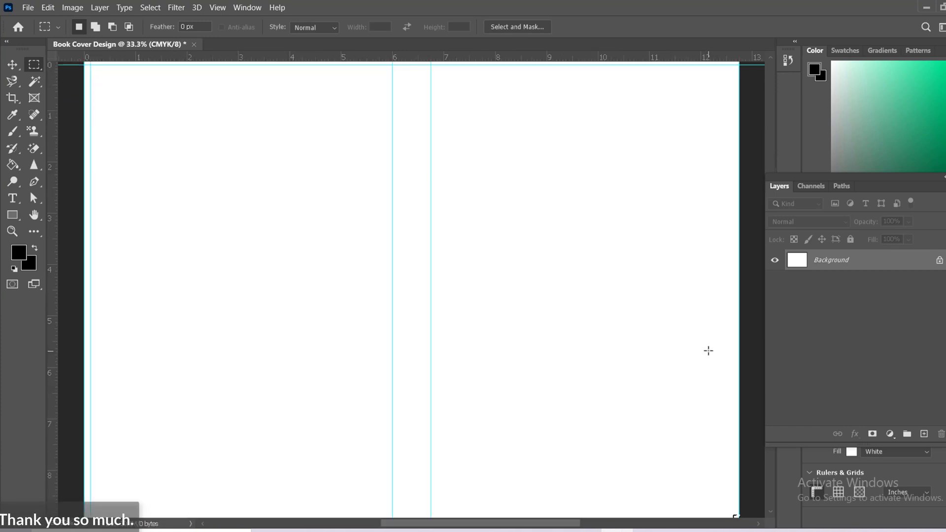
{"action": "scroll", "coordinate": [569, 289], "scroll_direction": "down", "scroll_amount": 3}
{"action": "scroll", "coordinate": [569, 288], "scroll_direction": "right", "scroll_amount": 2}
{"action": "left_click_drag", "start_coordinate": [50, 294], "coordinate": [631, 344]}
{"action": "left_click_drag", "start_coordinate": [559, 55], "coordinate": [617, 377]}
{"action": "key", "text": "ctrl+d"}
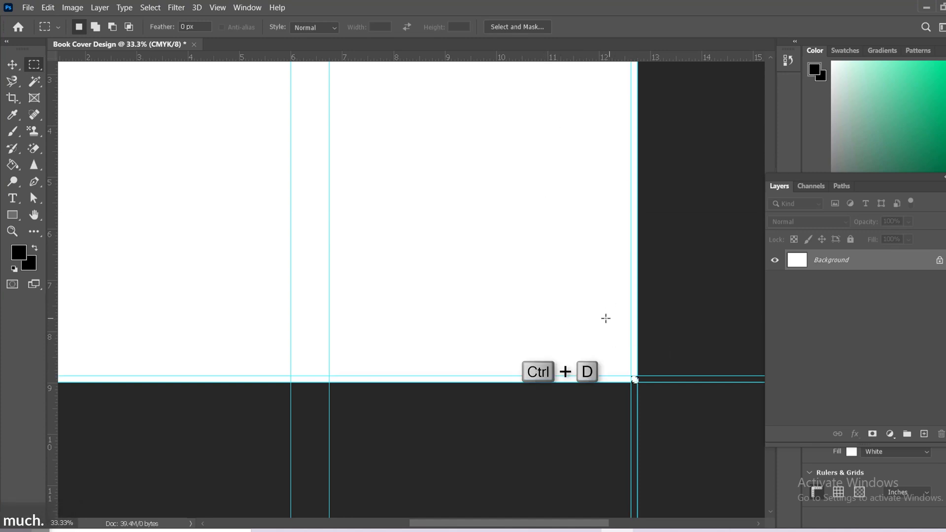
{"action": "key", "text": "ctrl+minus"}
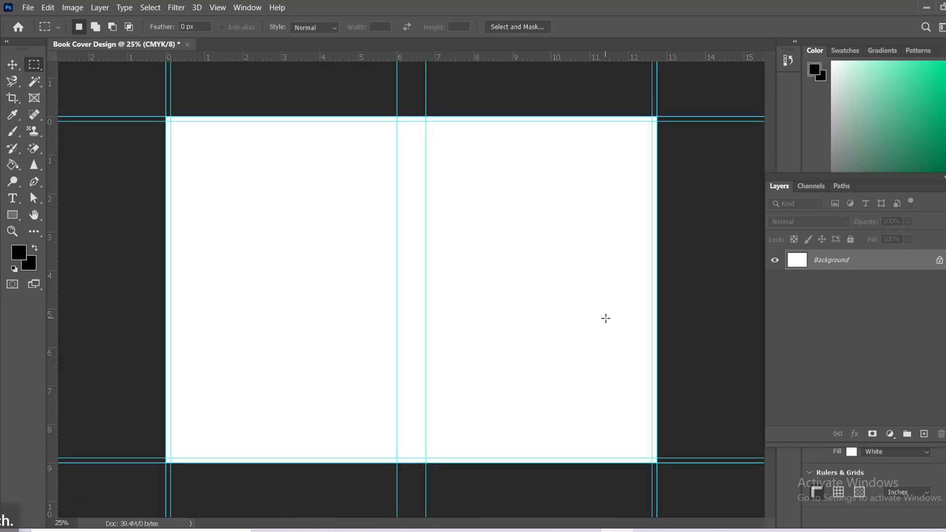
- Draw a temporary rectangle inside the back cover's margin guides, compare it against the front cover area, and delete it
{"action": "right_click", "coordinate": [15, 215]}
{"action": "left_click", "coordinate": [55, 214]}
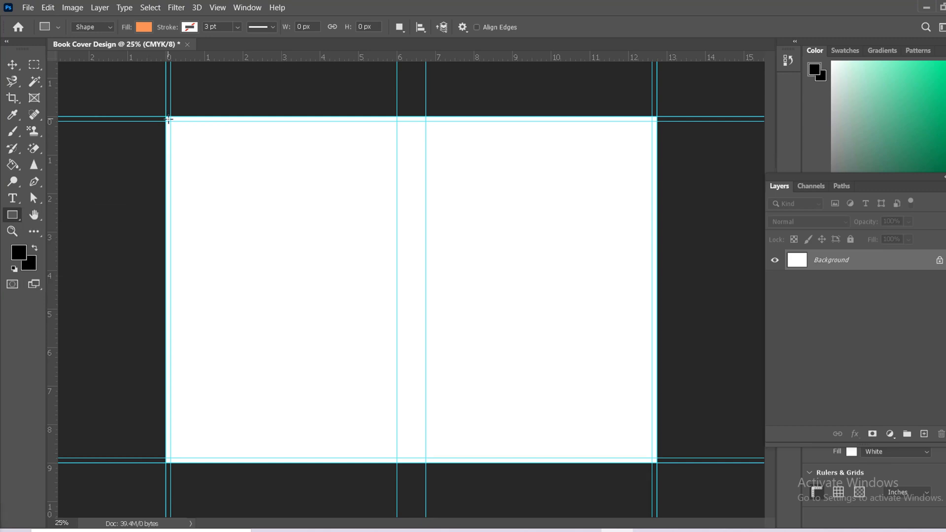
{"action": "left_click_drag", "start_coordinate": [170, 120], "coordinate": [397, 457]}
{"action": "key", "text": "v"}
{"action": "left_click_drag", "start_coordinate": [274, 304], "coordinate": [521, 302]}
{"action": "key", "text": "Delete"}
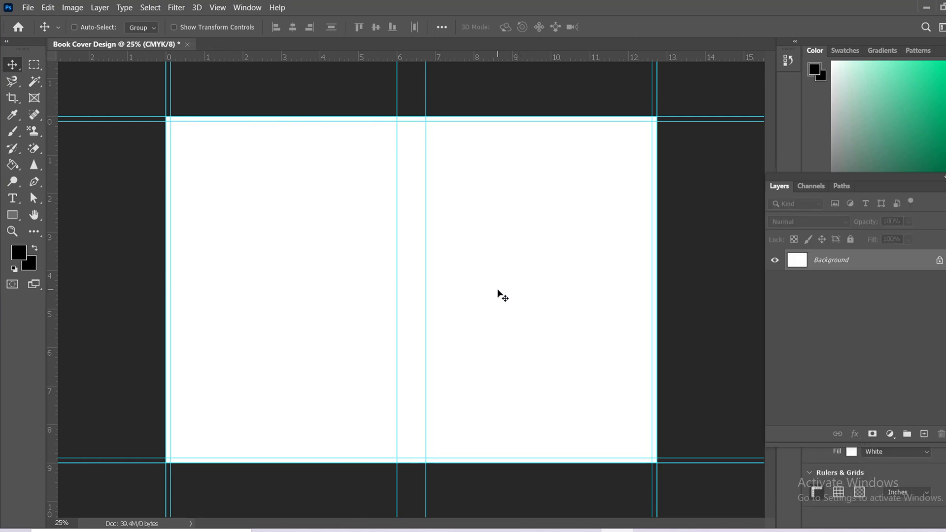
{"action": "left_click", "coordinate": [218, 7]}
{"action": "left_click", "coordinate": [262, 281]}
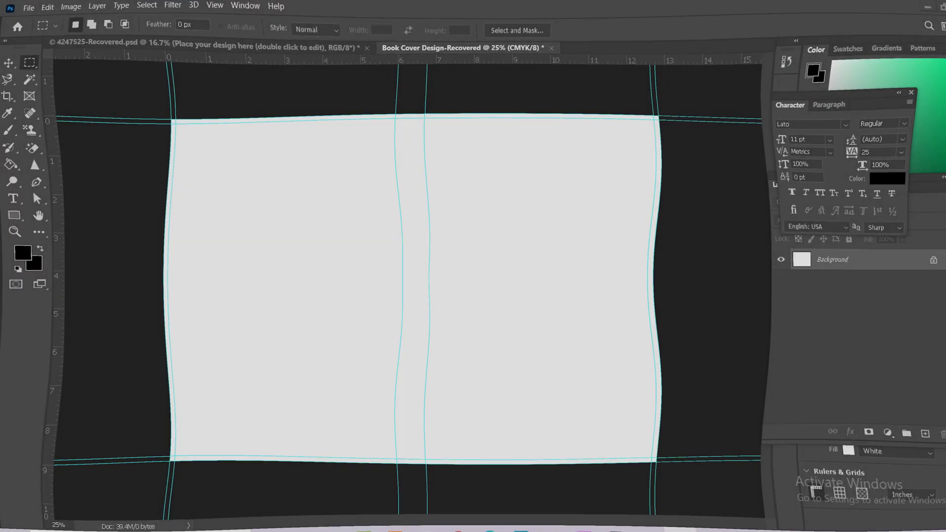
- Place free-vector-school-children-illustrator-vector_004034_My_first_school_day4 from the Pictures folder as a linked image
{"action": "left_click", "coordinate": [28, 7]}
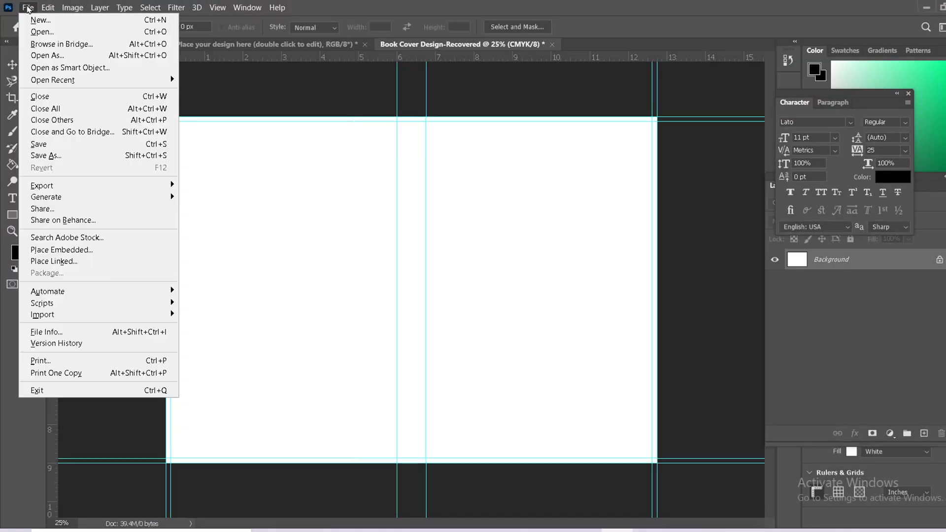
{"action": "left_click", "coordinate": [70, 262]}
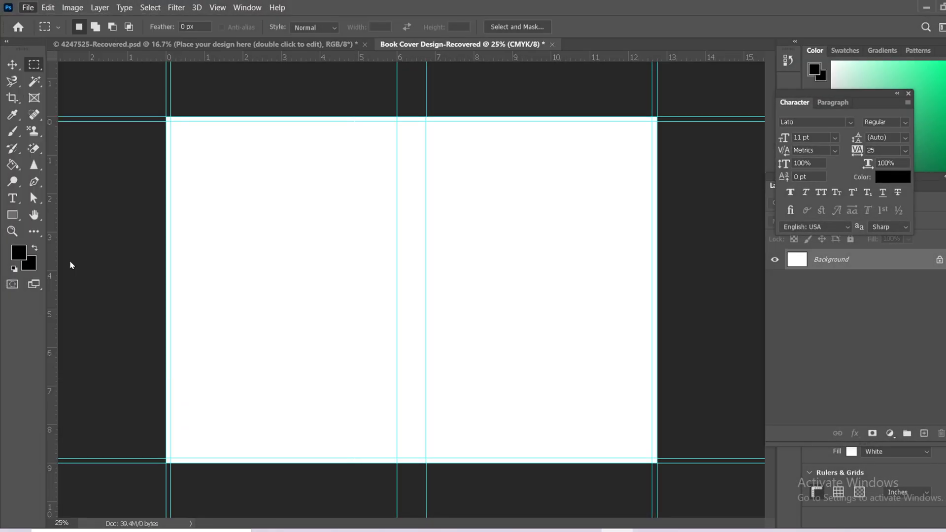
{"action": "scroll", "coordinate": [278, 228], "scroll_direction": "down", "scroll_amount": 10}
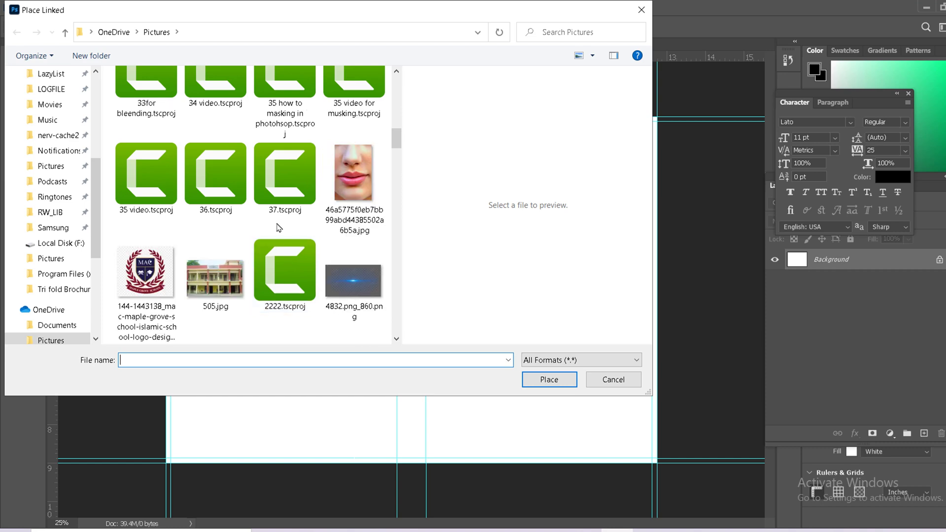
{"action": "scroll", "coordinate": [279, 231], "scroll_direction": "down", "scroll_amount": 12}
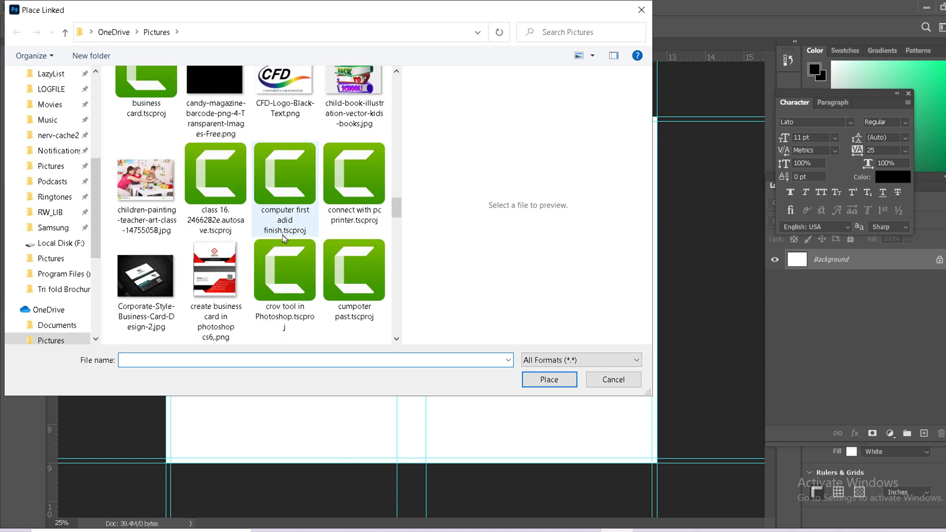
{"action": "scroll", "coordinate": [283, 239], "scroll_direction": "up", "scroll_amount": 2}
{"action": "scroll", "coordinate": [206, 273], "scroll_direction": "down", "scroll_amount": 8}
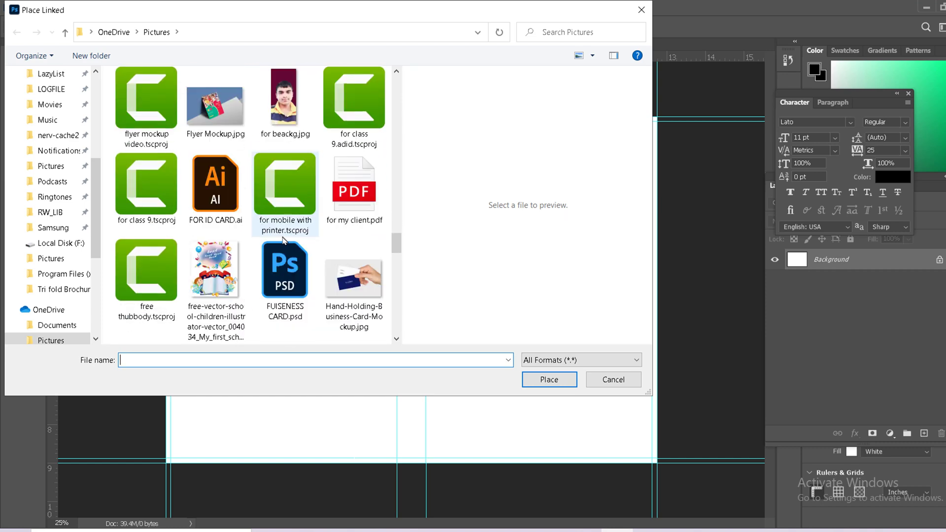
{"action": "double_click", "coordinate": [212, 270]}
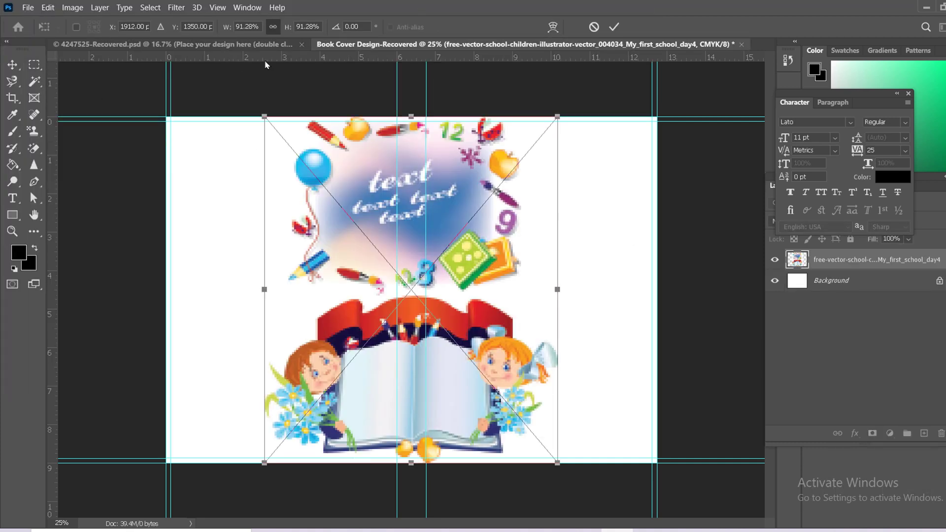
- Scale the placed illustration down to about 69%, fit it into the lower part of the back cover between its guides, and commit
{"action": "left_click_drag", "start_coordinate": [291, 28], "coordinate": [275, 30]}
{"action": "left_click_drag", "start_coordinate": [358, 298], "coordinate": [231, 333]}
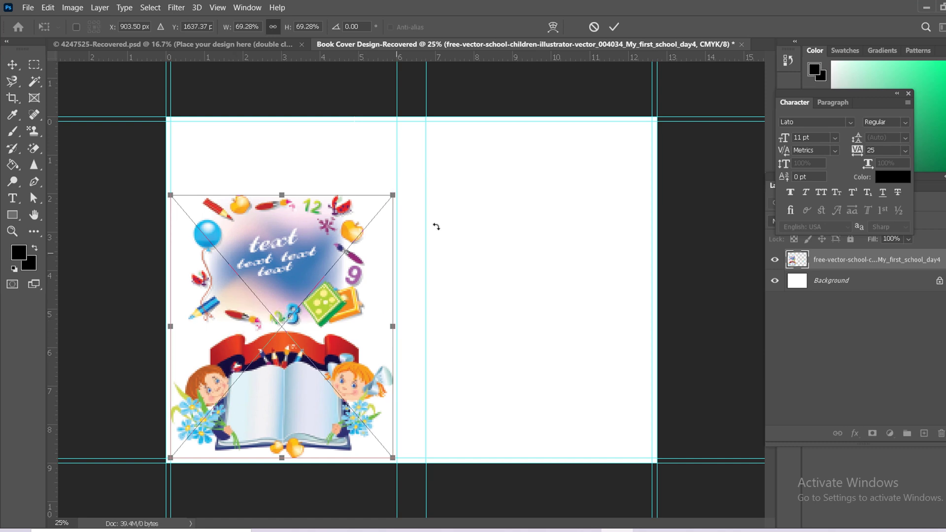
{"action": "left_click_drag", "start_coordinate": [395, 326], "coordinate": [398, 326]}
{"action": "left_click", "coordinate": [613, 27]}
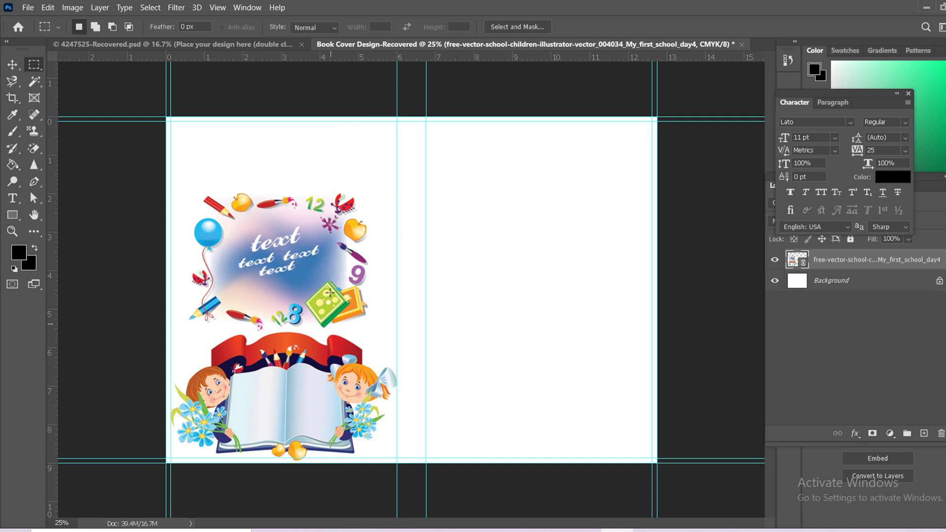
- Add a placeholder text line above the illustration on the back cover and set its font size to 48 pt
{"action": "left_click", "coordinate": [13, 198]}
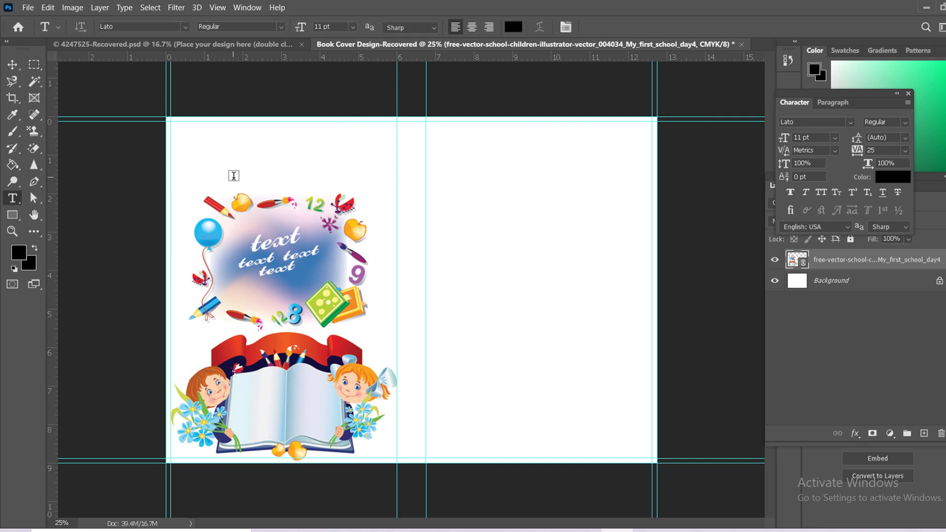
{"action": "left_click", "coordinate": [234, 176]}
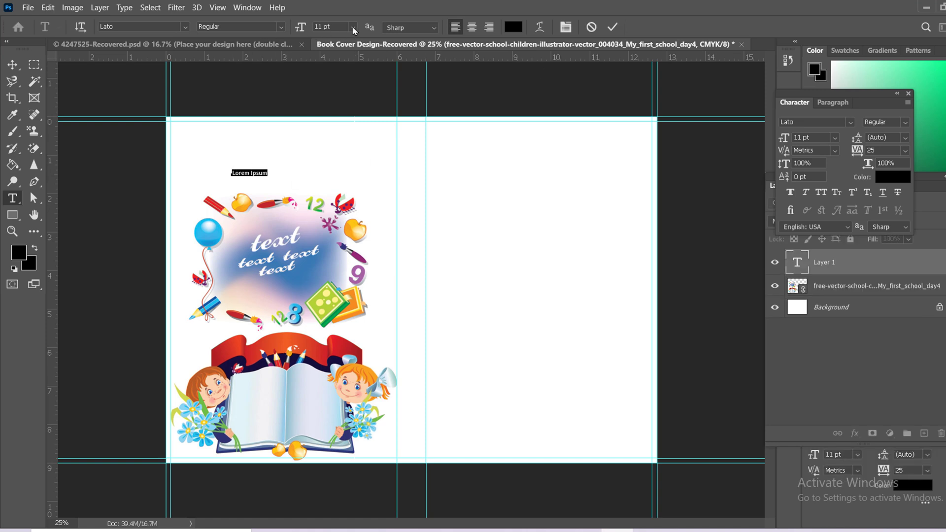
{"action": "left_click_drag", "start_coordinate": [849, 96], "coordinate": [752, 129]}
{"action": "left_click", "coordinate": [738, 171]}
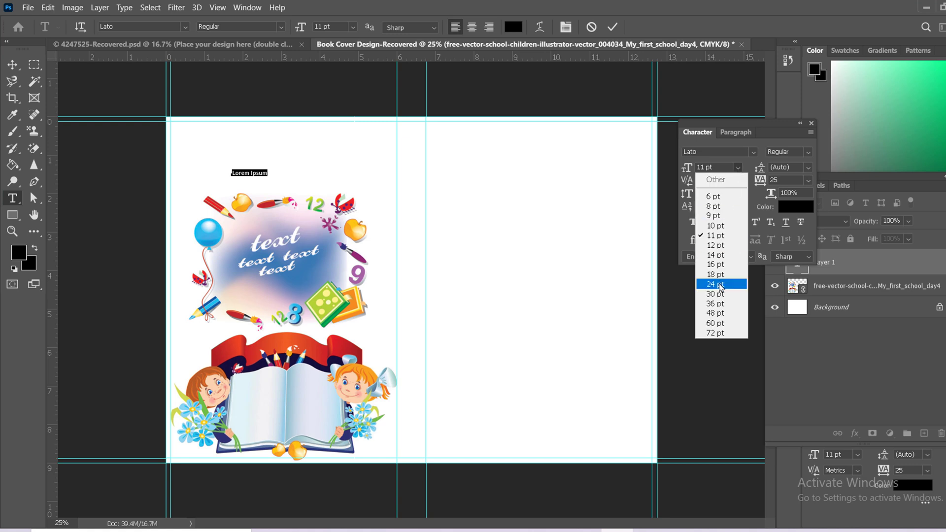
{"action": "left_click", "coordinate": [733, 322]}
{"action": "left_click", "coordinate": [737, 168]}
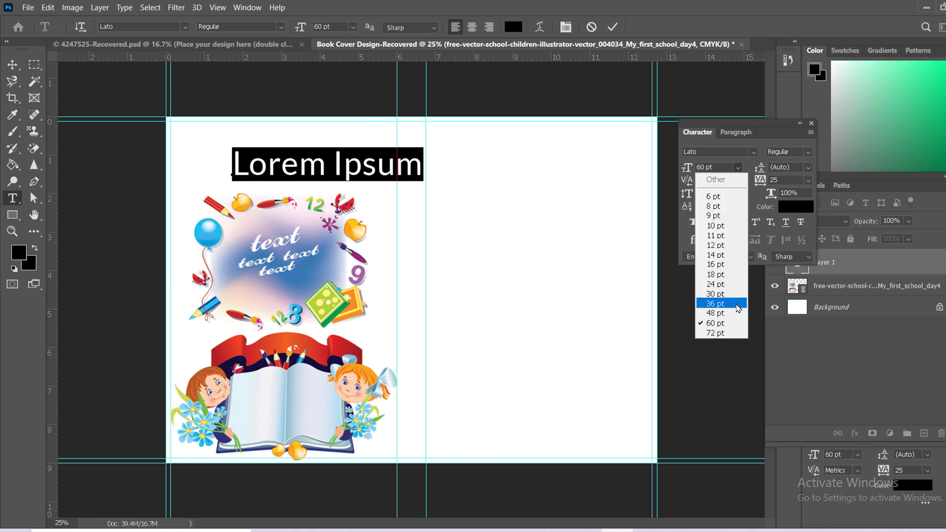
{"action": "left_click", "coordinate": [737, 314]}
{"action": "left_click", "coordinate": [613, 27]}
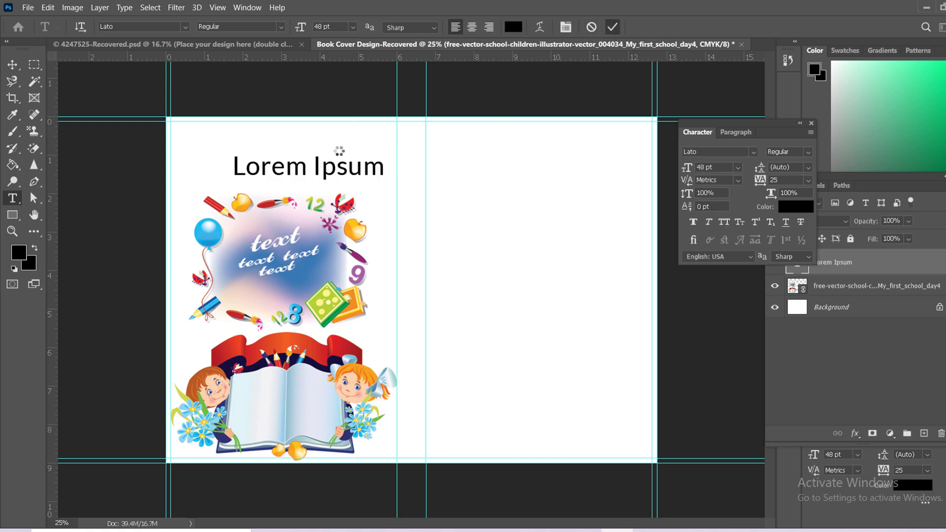
- Shift the placeholder text left above the illustration and warp it with the horizontal Arc style at +50% bend
{"action": "key", "text": "v"}
{"action": "left_click_drag", "start_coordinate": [339, 173], "coordinate": [131, 163]}
{"action": "left_click", "coordinate": [13, 198]}
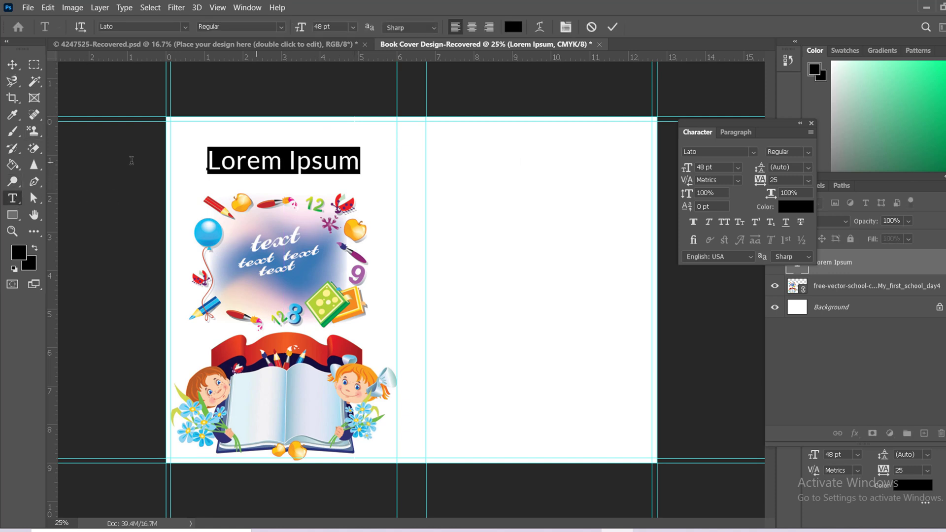
{"action": "left_click", "coordinate": [539, 27]}
{"action": "left_click", "coordinate": [589, 94]}
{"action": "left_click", "coordinate": [591, 124]}
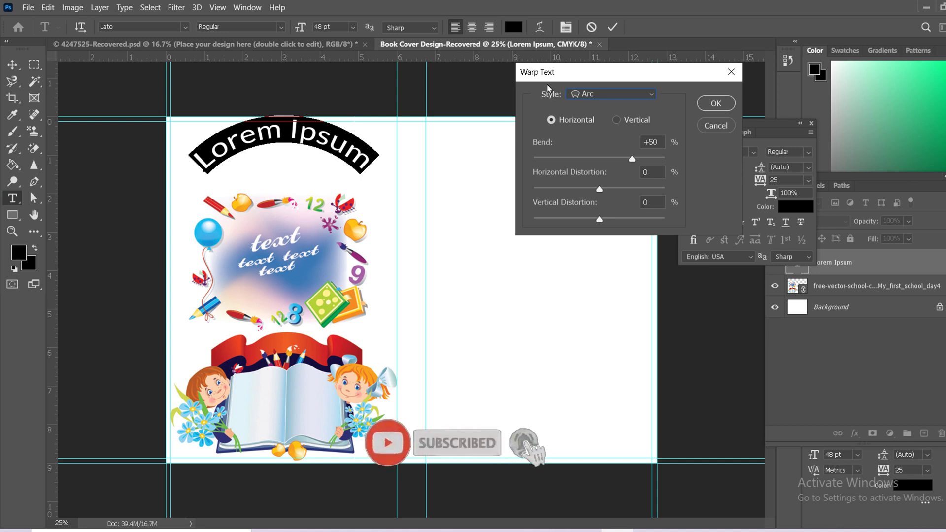
{"action": "left_click", "coordinate": [715, 104]}
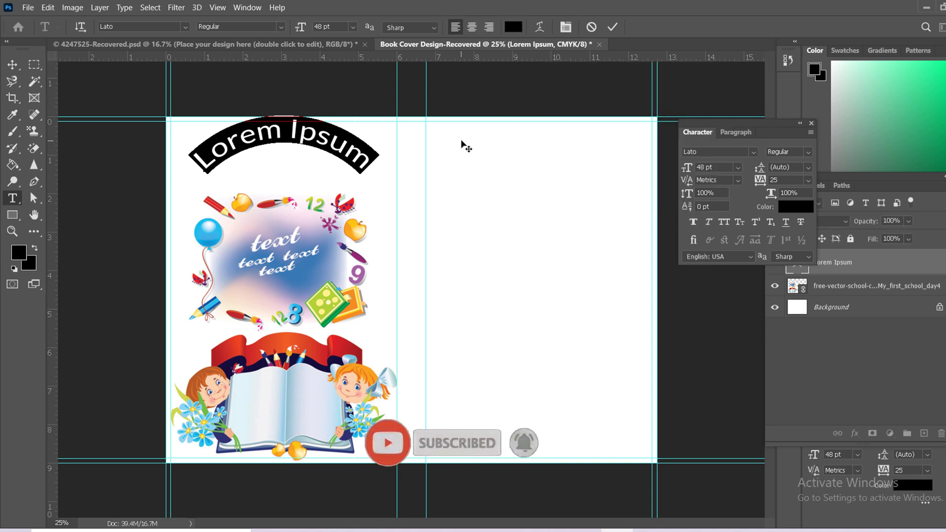
- Replace the arched placeholder text with "Please Your Taxt Here" and commit it
{"action": "type", "text": "Ple"}
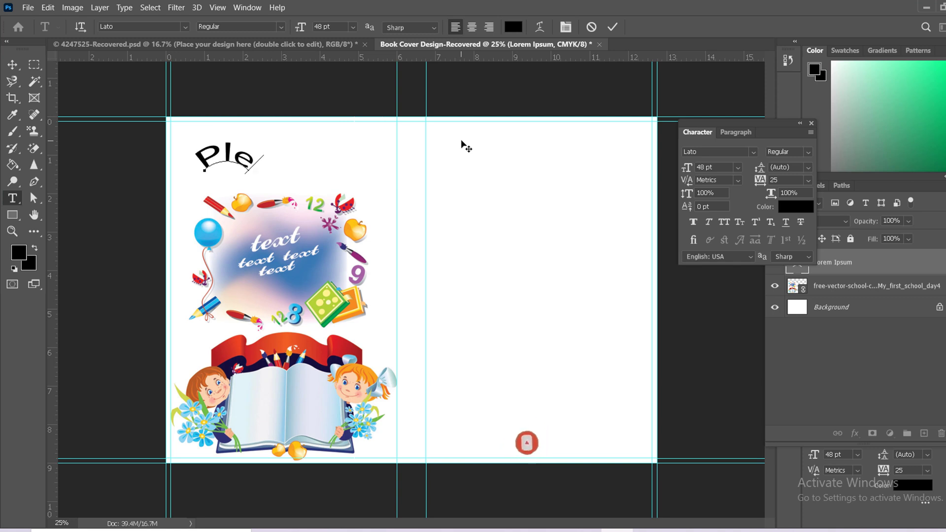
{"action": "type", "text": "ase"}
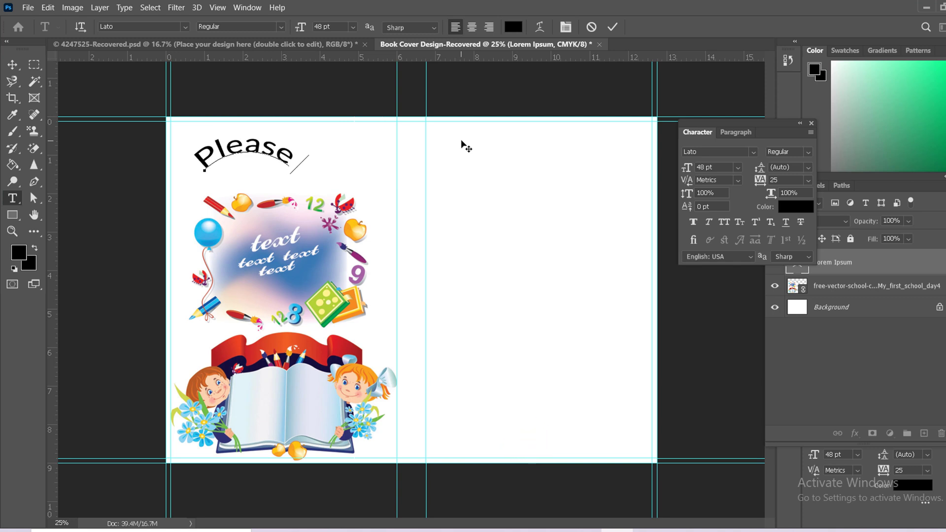
{"action": "type", "text": " Your"}
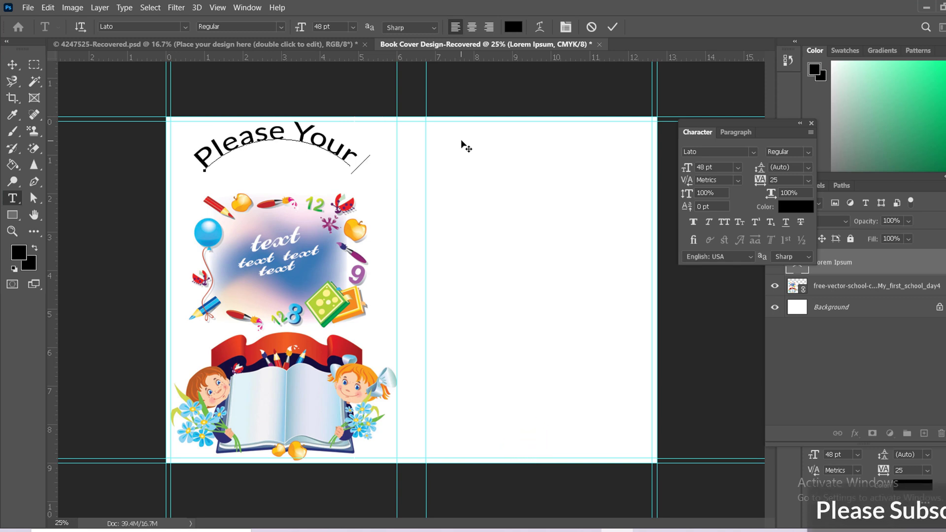
{"action": "type", "text": " Ta"}
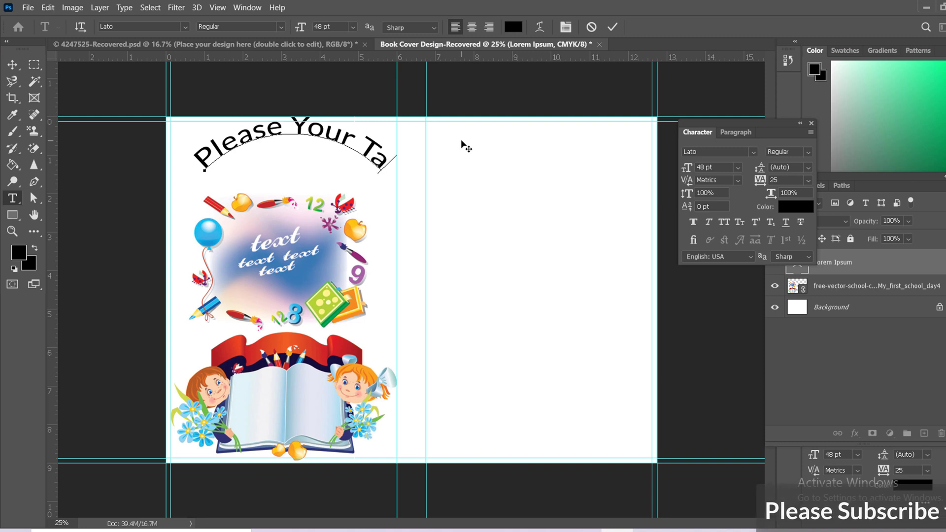
{"action": "type", "text": "xt"}
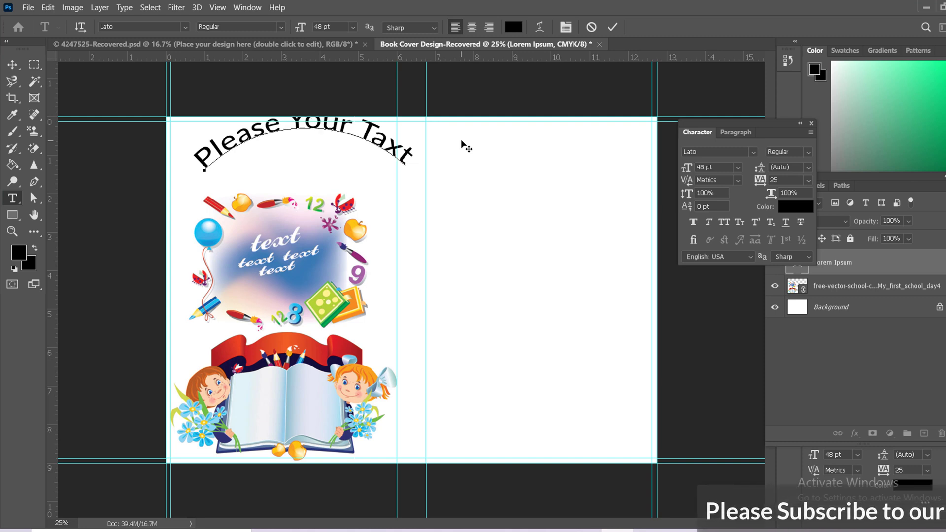
{"action": "type", "text": " Here"}
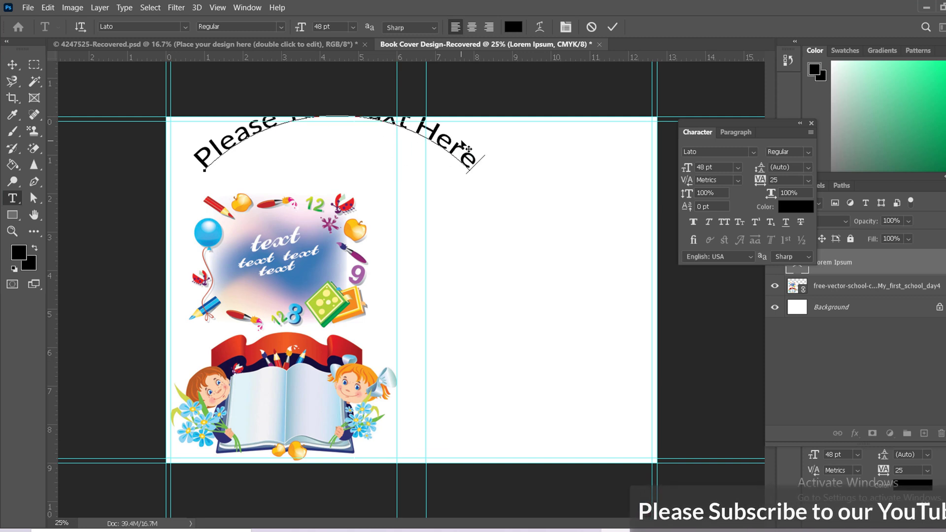
{"action": "left_click", "coordinate": [612, 26]}
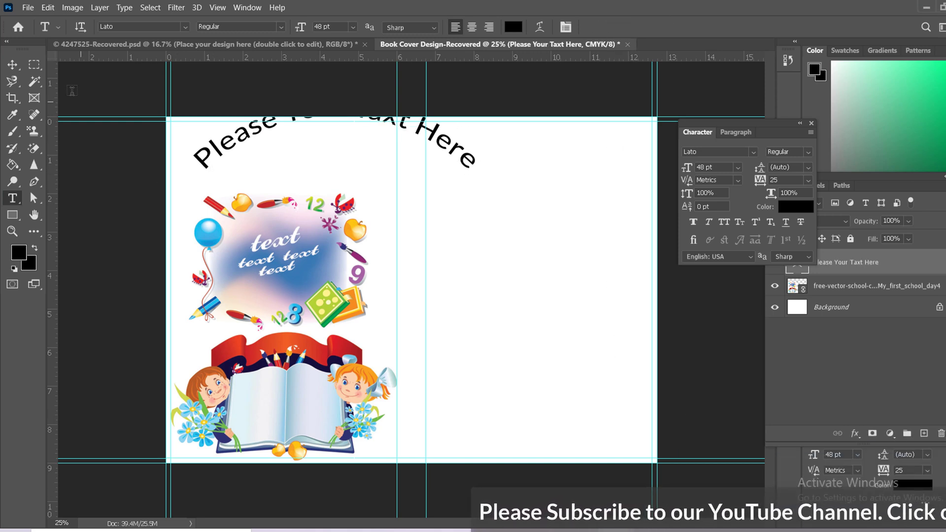
- Move the arched title down and left inside the back cover and set its font size to 36 pt
{"action": "left_click", "coordinate": [13, 64]}
{"action": "mouse_move", "coordinate": [245, 142]}
{"action": "left_mouse_down"}
{"action": "mouse_move", "coordinate": [266, 155]}
{"action": "mouse_move", "coordinate": [244, 156]}
{"action": "left_mouse_up"}
{"action": "left_click", "coordinate": [12, 197]}
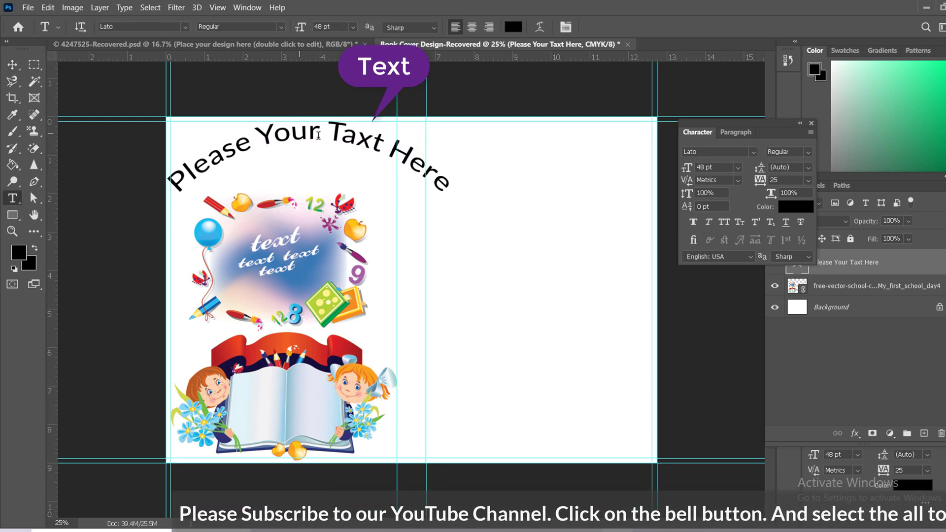
{"action": "left_click_drag", "start_coordinate": [451, 190], "coordinate": [167, 186]}
{"action": "left_click", "coordinate": [737, 166]}
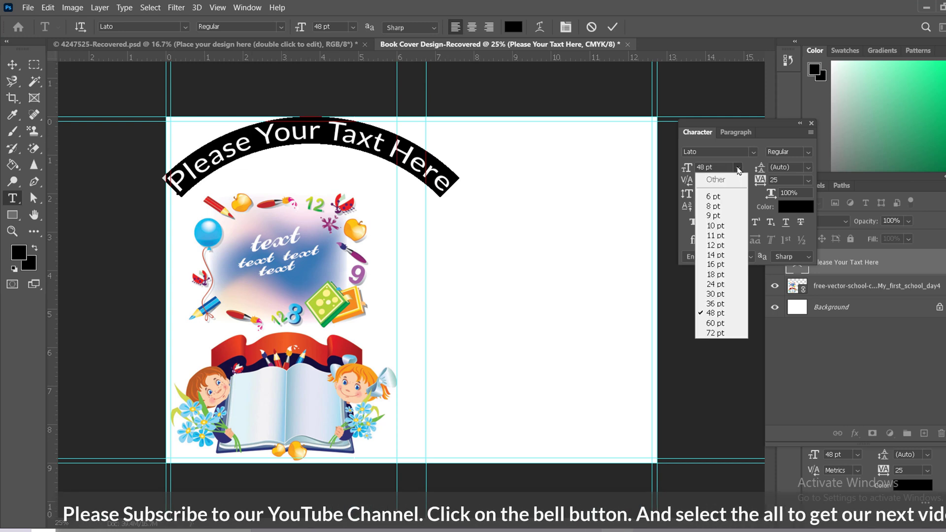
{"action": "left_click", "coordinate": [720, 296]}
{"action": "left_click", "coordinate": [737, 167]}
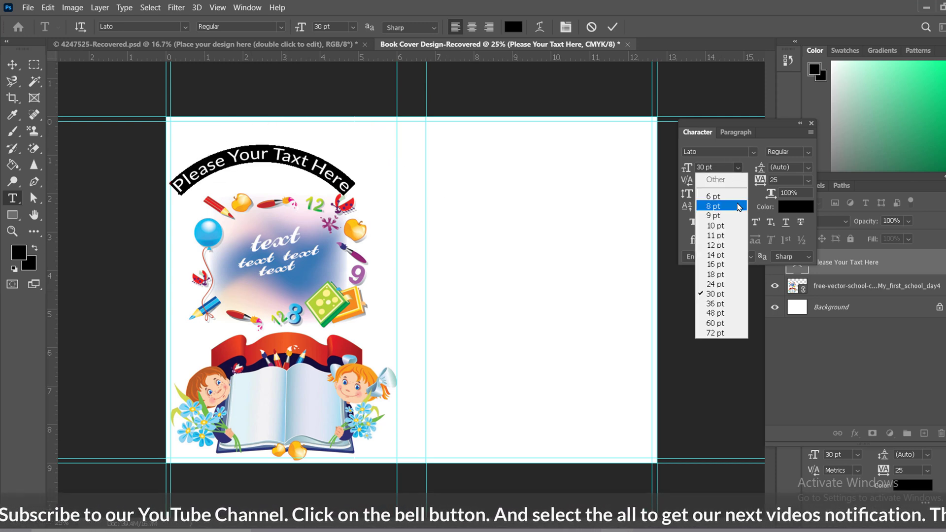
{"action": "left_click", "coordinate": [728, 309]}
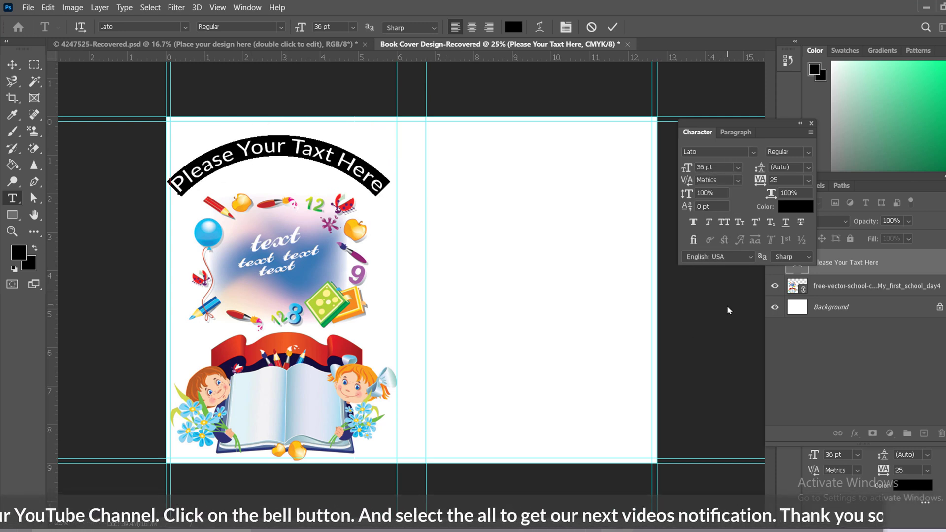
{"action": "left_click", "coordinate": [612, 27]}
- Nudge the arched title slightly to the right and upward above the illustration
{"action": "left_click", "coordinate": [20, 66]}
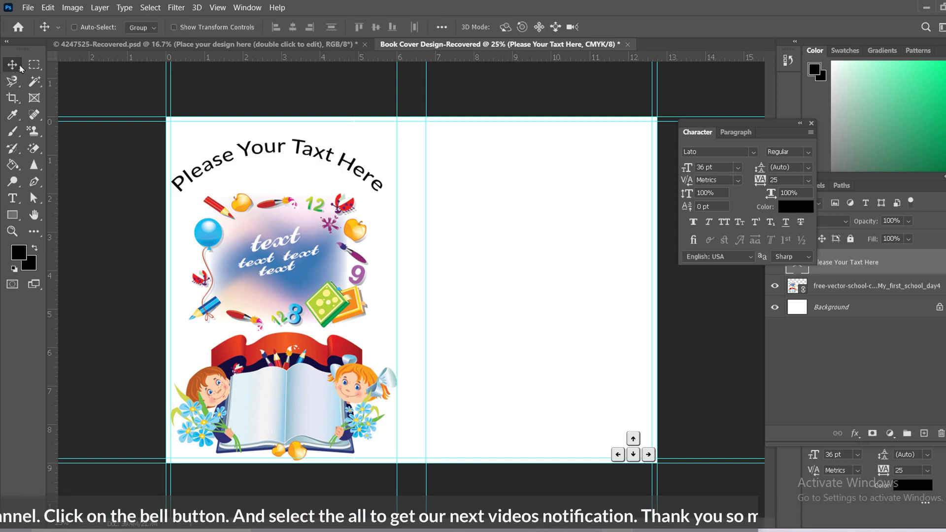
{"action": "key", "text": "Right"}
{"action": "key", "text": "Right"}
{"action": "key", "text": "Right"}
{"action": "key", "text": "Right"}
{"action": "key", "text": "Right"}
{"action": "key", "text": "Right"}
{"action": "key", "text": "Right"}
{"action": "key", "text": "Right"}
{"action": "key", "text": "Right"}
{"action": "key", "text": "Right"}
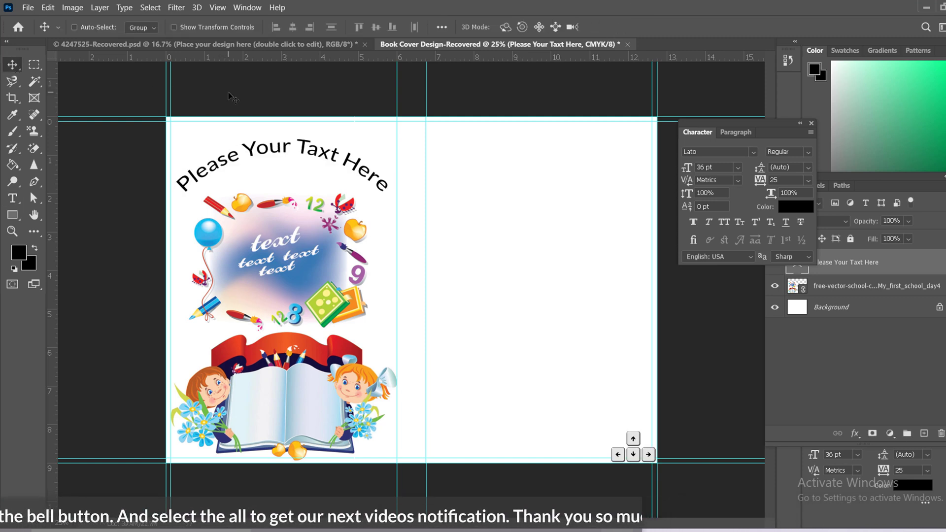
{"action": "key", "text": "Right"}
{"action": "key", "text": "Right"}
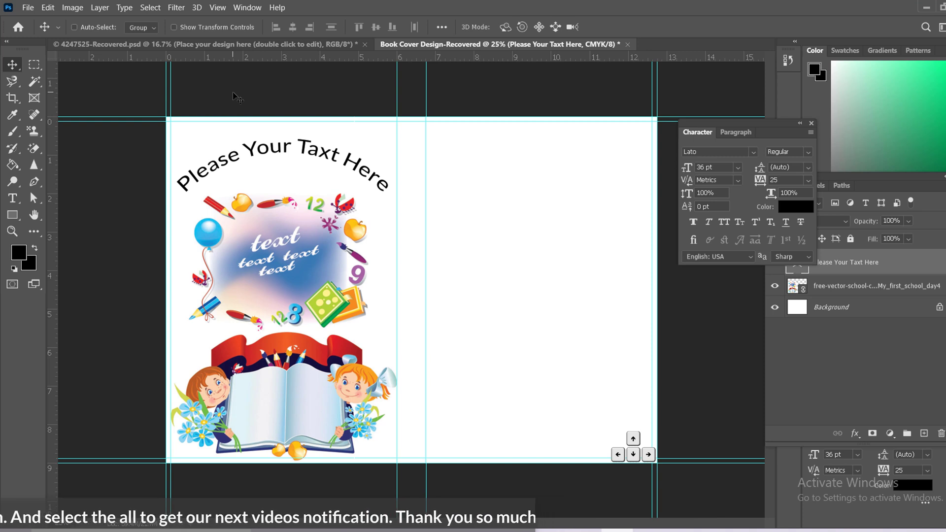
{"action": "key", "text": "Up"}
{"action": "key", "text": "Up"}
{"action": "key", "text": "Up"}
{"action": "key", "text": "Up"}
{"action": "key", "text": "Up"}
{"action": "key", "text": "Up"}
{"action": "key", "text": "Up"}
{"action": "key", "text": "Up"}
{"action": "key", "text": "Up"}
{"action": "key", "text": "Up"}
{"action": "key", "text": "Up"}
{"action": "key", "text": "Up"}
{"action": "key", "text": "Up"}
{"action": "key", "text": "Up"}
{"action": "key", "text": "Up"}
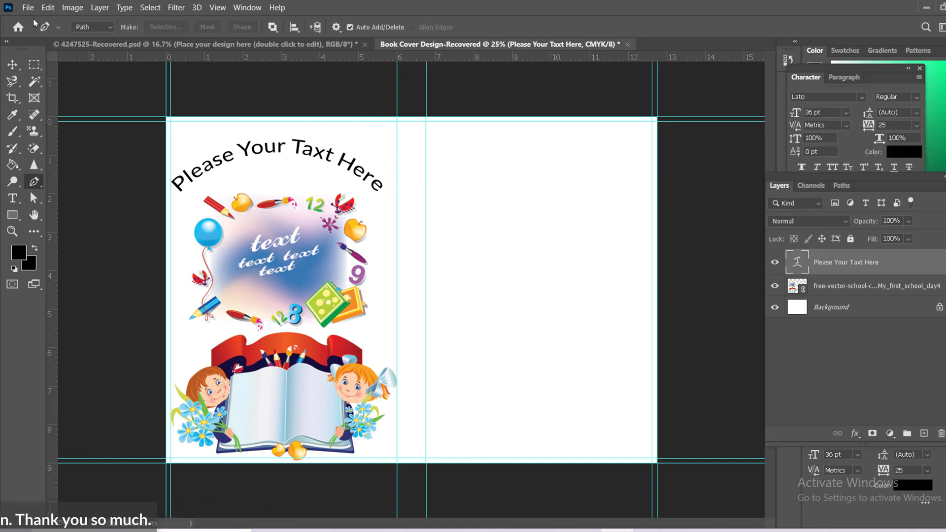
- Open child-book-illustration-vector-kids-books.jpg from the Pictures folder as its own document and activate the Magic Wand tool
{"action": "left_click", "coordinate": [28, 7]}
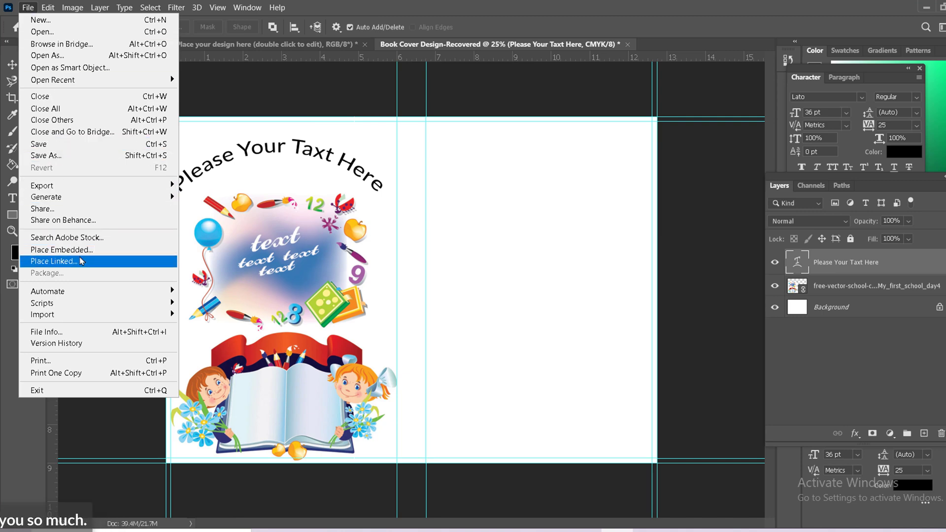
{"action": "left_click", "coordinate": [42, 32]}
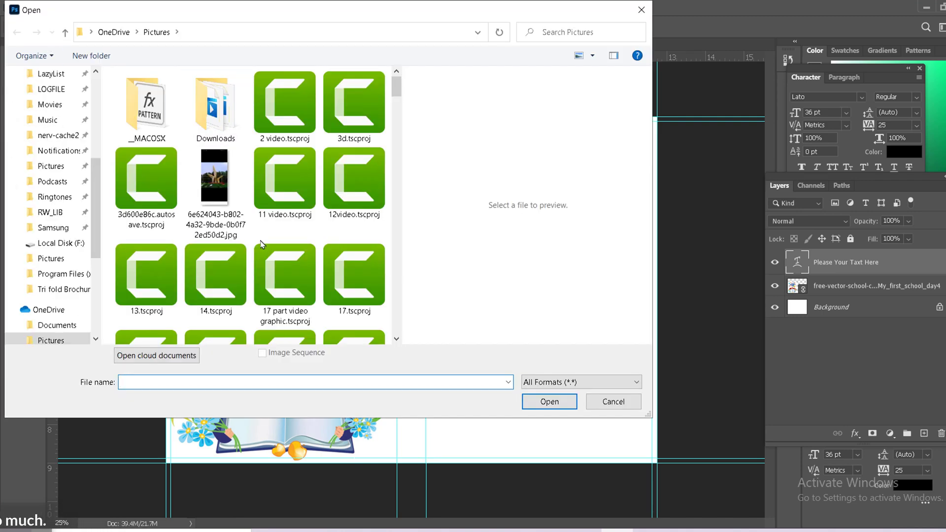
{"action": "scroll", "coordinate": [266, 244], "scroll_direction": "down", "scroll_amount": 10}
{"action": "left_click", "coordinate": [354, 274]}
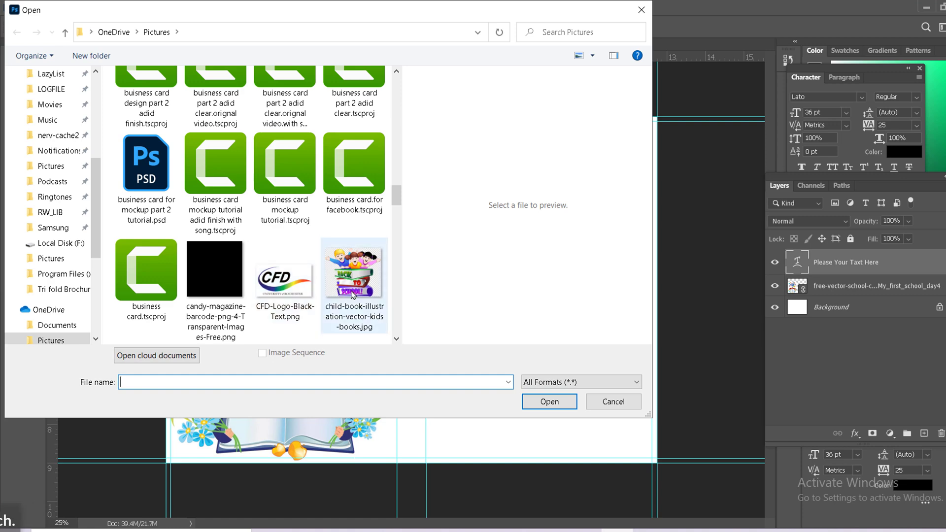
{"action": "left_click", "coordinate": [549, 401]}
{"action": "left_click", "coordinate": [33, 83]}
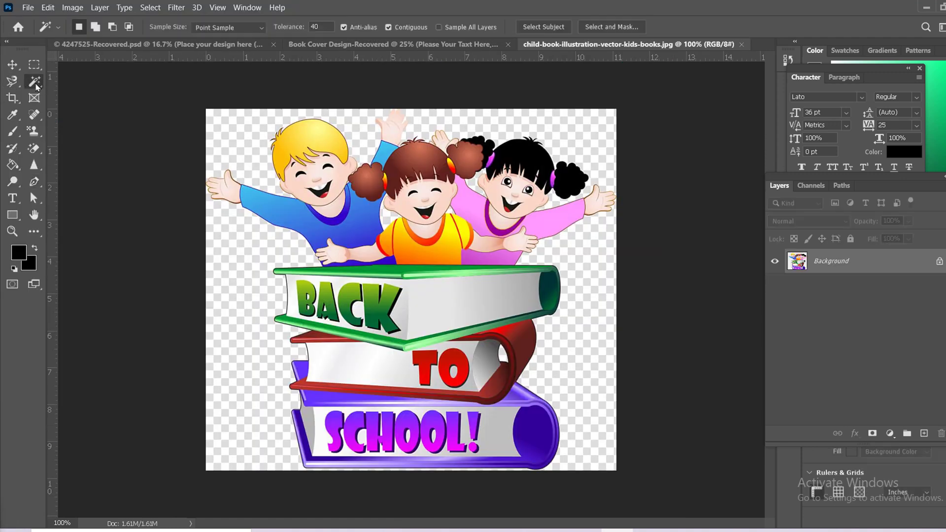
- Select the checkered background around the children and books with the Magic Wand at tolerance 40 and hide it with a layer mask
{"action": "left_click_drag", "start_coordinate": [322, 27], "coordinate": [298, 26]}
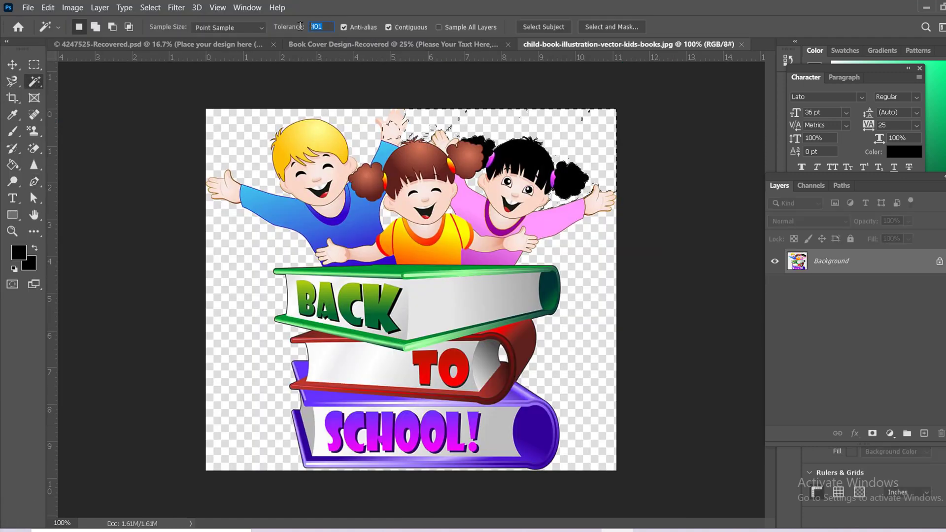
{"action": "type", "text": "40"}
{"action": "left_click", "coordinate": [573, 270]}
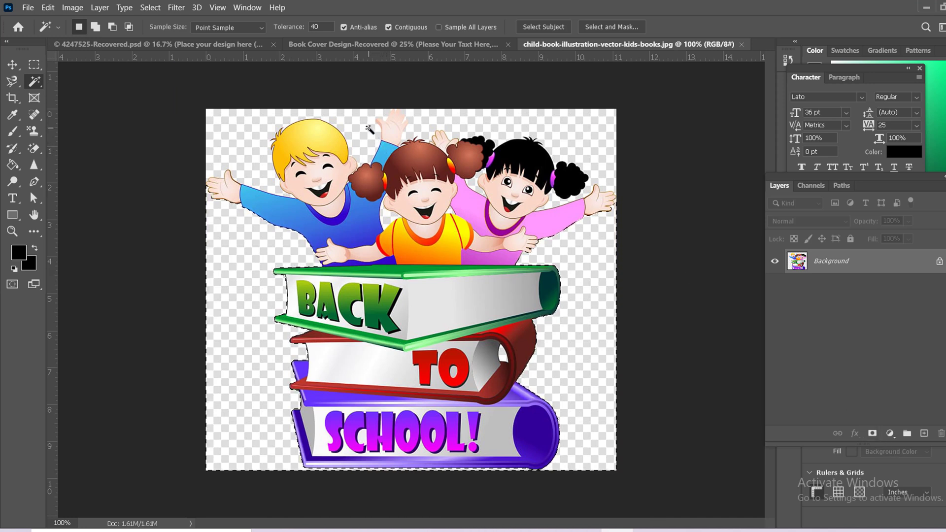
{"action": "key", "text": "Delete"}
{"action": "key", "text": "Return"}
{"action": "key", "text": "Delete"}
{"action": "left_click", "coordinate": [437, 128]}
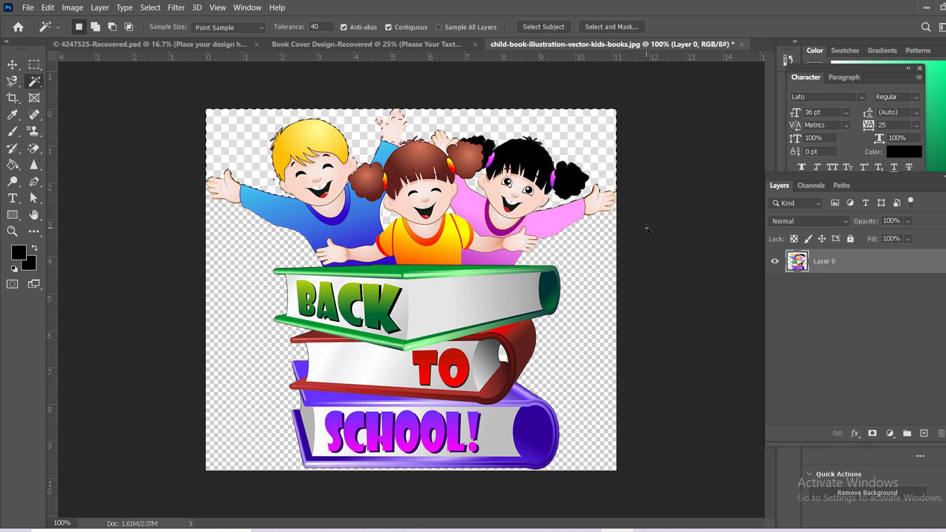
{"action": "left_click", "coordinate": [871, 434]}
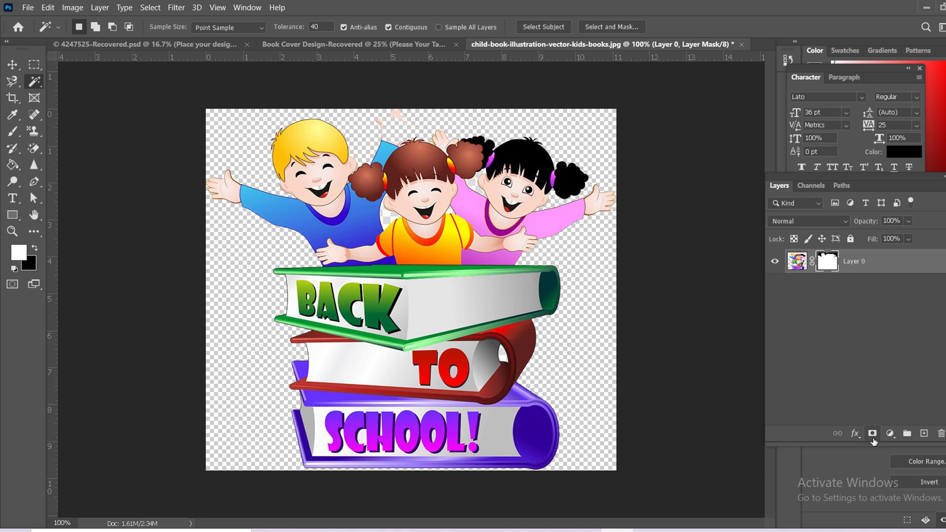
- Bring the masked children-and-books illustration into the Book Cover Design document and place it on the lower half of the front cover
{"action": "left_click", "coordinate": [12, 64]}
{"action": "left_click_drag", "start_coordinate": [418, 342], "coordinate": [443, 43]}
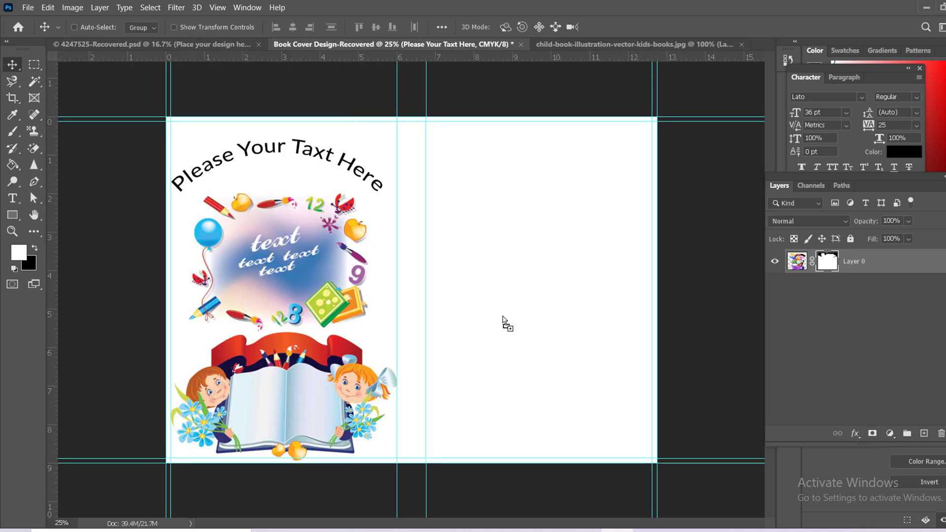
{"action": "left_click_drag", "start_coordinate": [502, 317], "coordinate": [503, 318]}
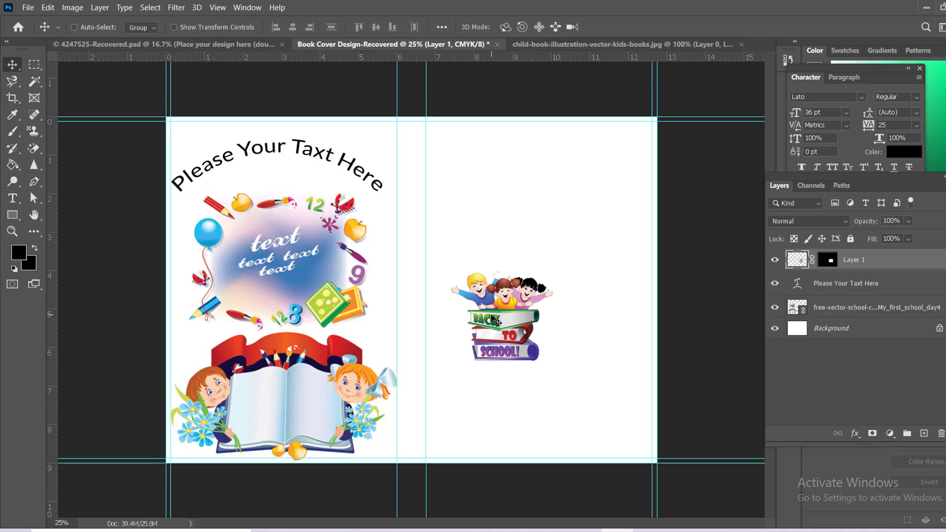
{"action": "left_click_drag", "start_coordinate": [489, 315], "coordinate": [532, 370]}
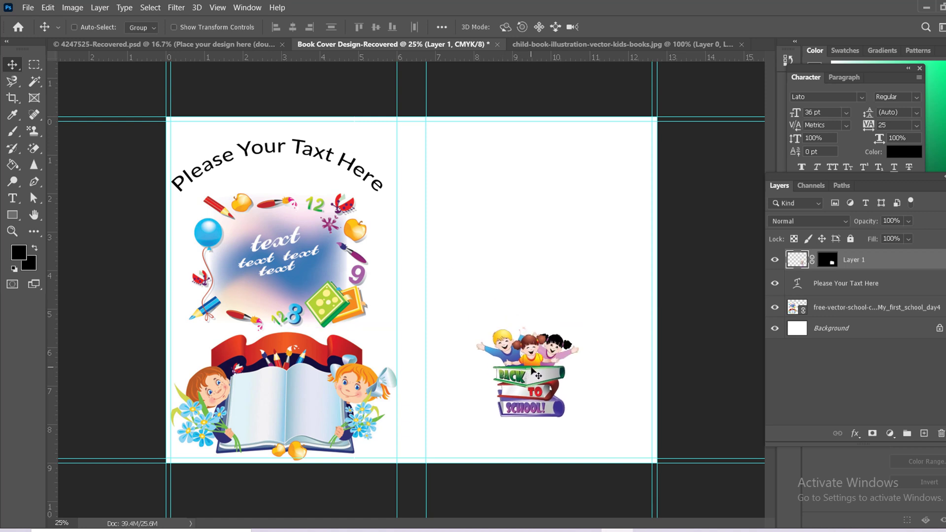
- Scale the children-and-books illustration proportionally to 200% and shift it to the front cover's lower right corner
{"action": "key", "text": "ctrl+t"}
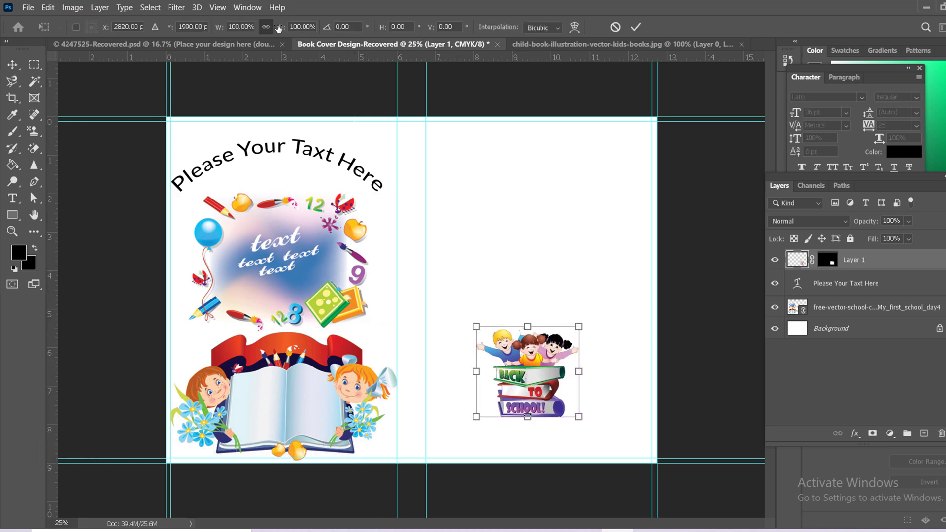
{"action": "left_click_drag", "start_coordinate": [280, 28], "coordinate": [342, 28]}
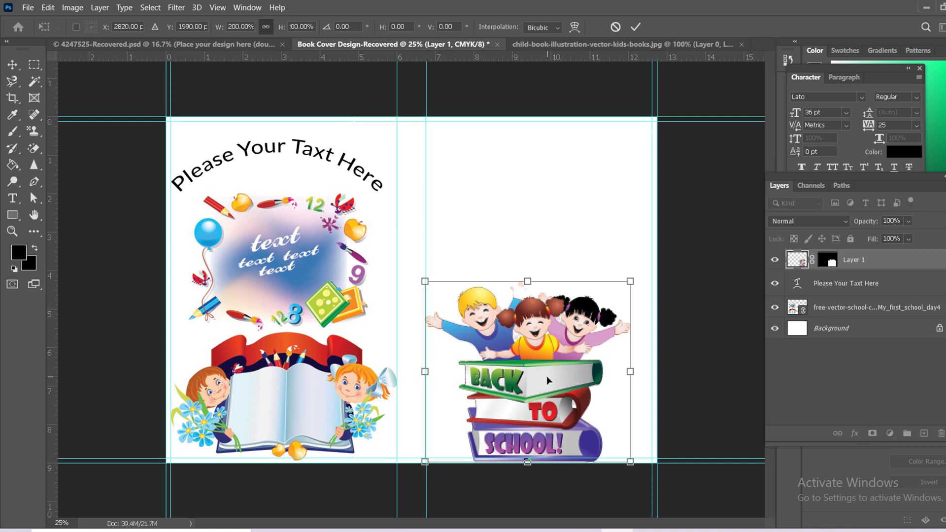
{"action": "left_click_drag", "start_coordinate": [546, 377], "coordinate": [569, 378]}
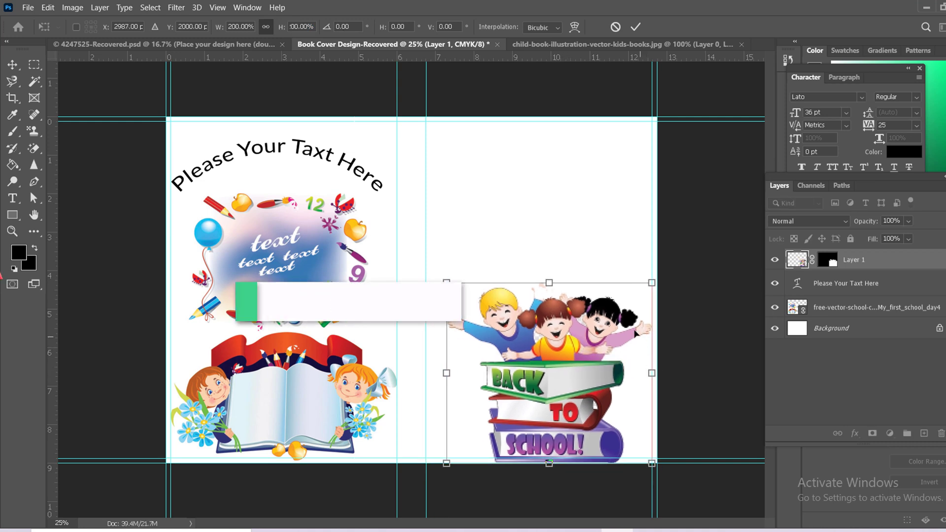
{"action": "left_click", "coordinate": [635, 27]}
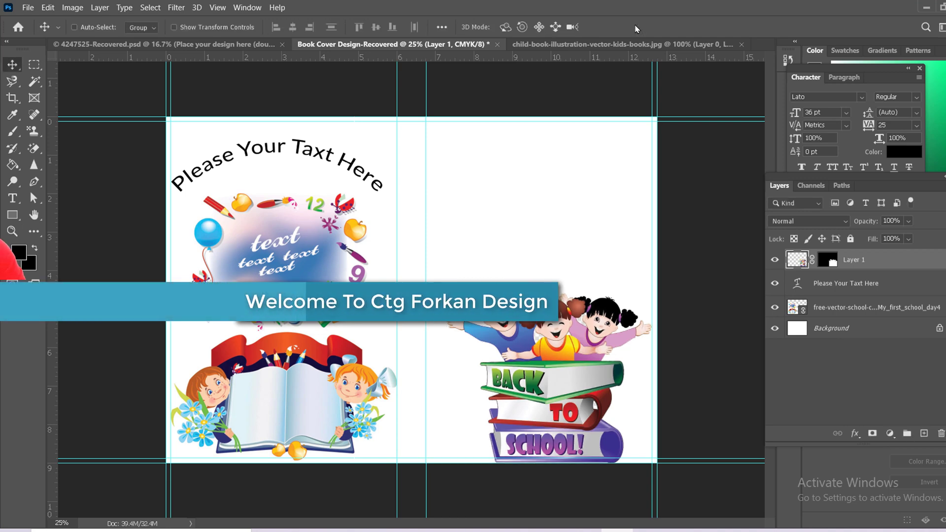
- Open drawing-pencil-painting-photography-lovely-pencil.jpg from the Pictures folder as its own document
{"action": "left_click", "coordinate": [28, 7]}
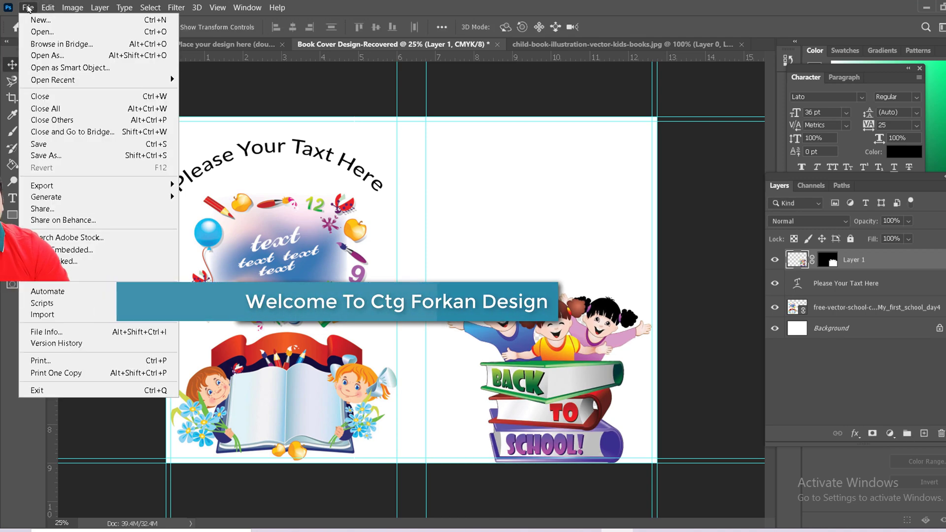
{"action": "left_click", "coordinate": [42, 32]}
{"action": "scroll", "coordinate": [270, 243], "scroll_direction": "down", "scroll_amount": 10}
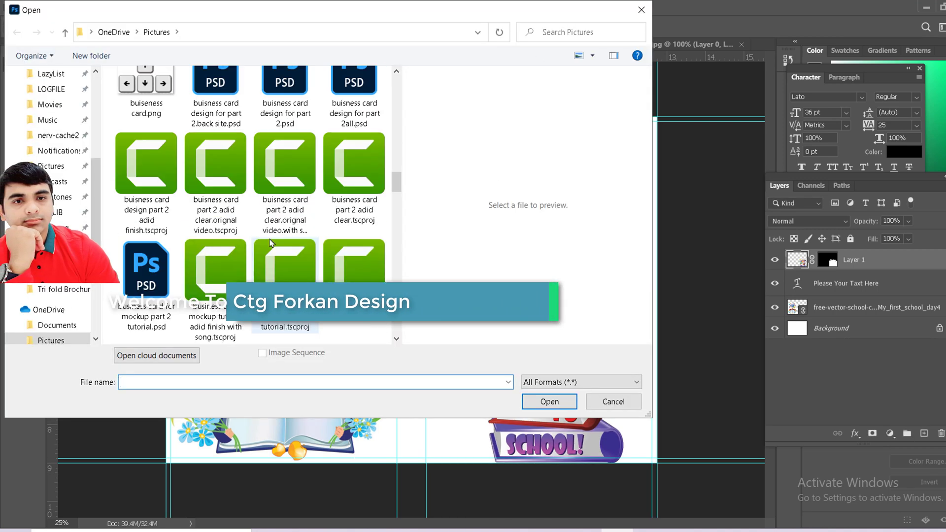
{"action": "scroll", "coordinate": [270, 242], "scroll_direction": "down", "scroll_amount": 10}
{"action": "left_click", "coordinate": [349, 192]}
{"action": "left_click", "coordinate": [550, 402]}
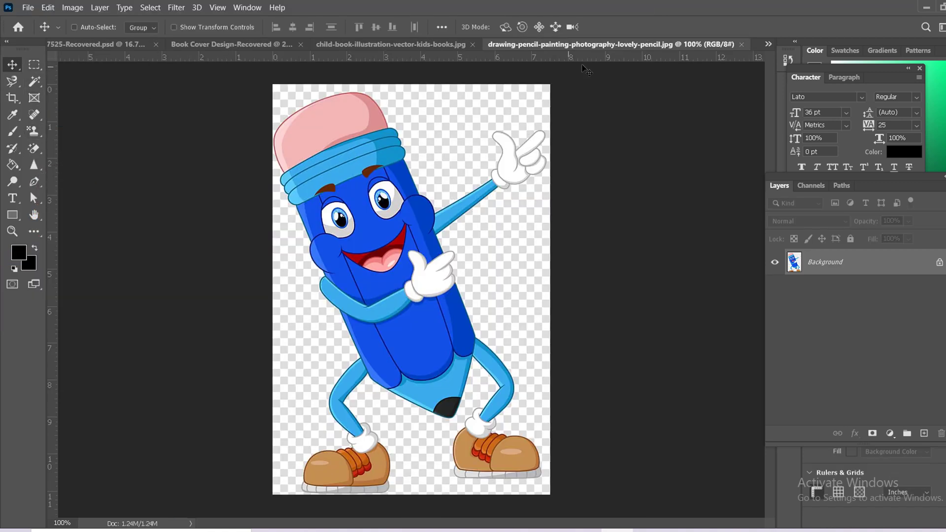
- Close the child-book-illustration-vector-kids-books.jpg document without saving its changes
{"action": "left_click", "coordinate": [389, 44]}
{"action": "left_click", "coordinate": [602, 44]}
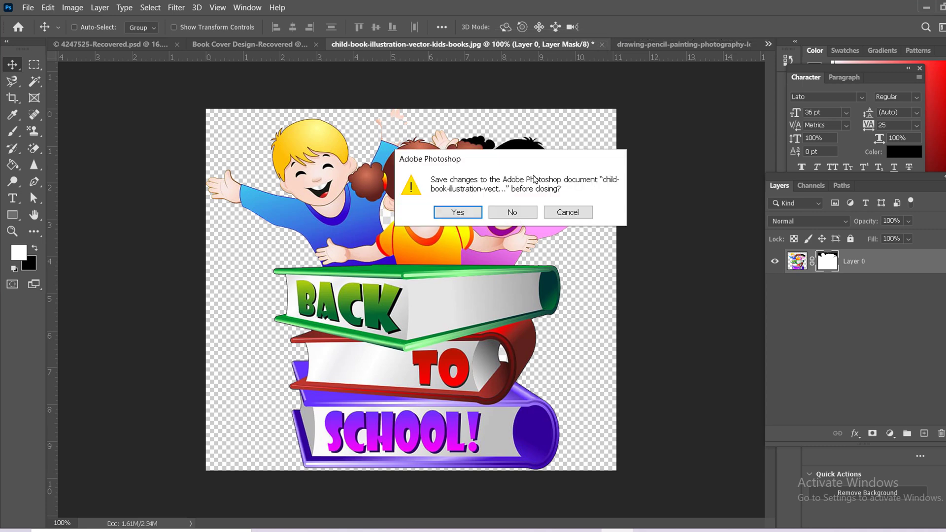
{"action": "left_click", "coordinate": [512, 212]}
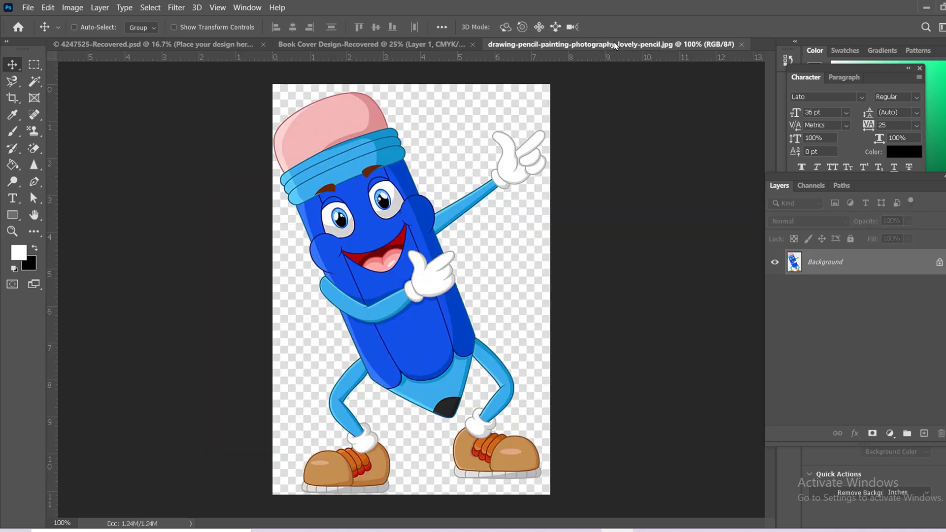
- Select the checkered background around the pencil character with the Magic Wand, invert the selection and apply it as a layer mask
{"action": "left_click", "coordinate": [35, 81]}
{"action": "left_click", "coordinate": [446, 146]}
{"action": "key", "text": "ctrl+shift+i"}
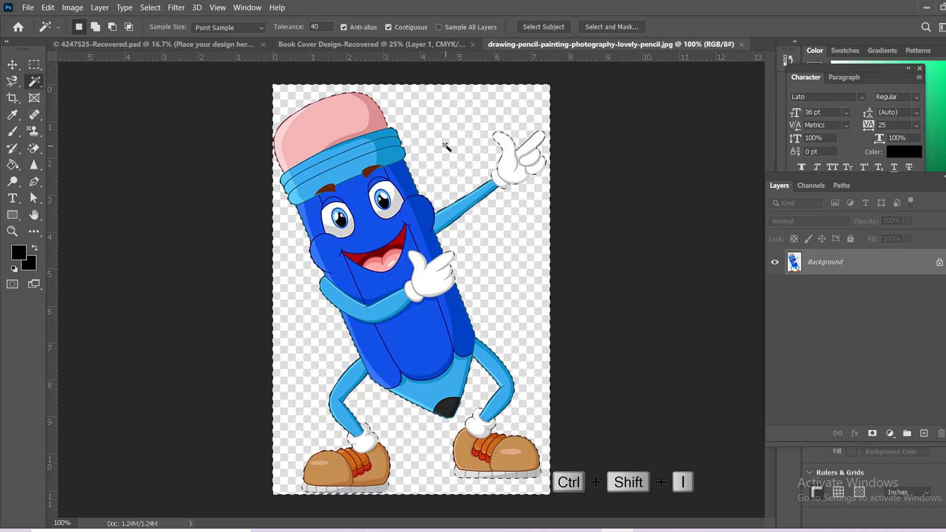
{"action": "left_click", "coordinate": [871, 433]}
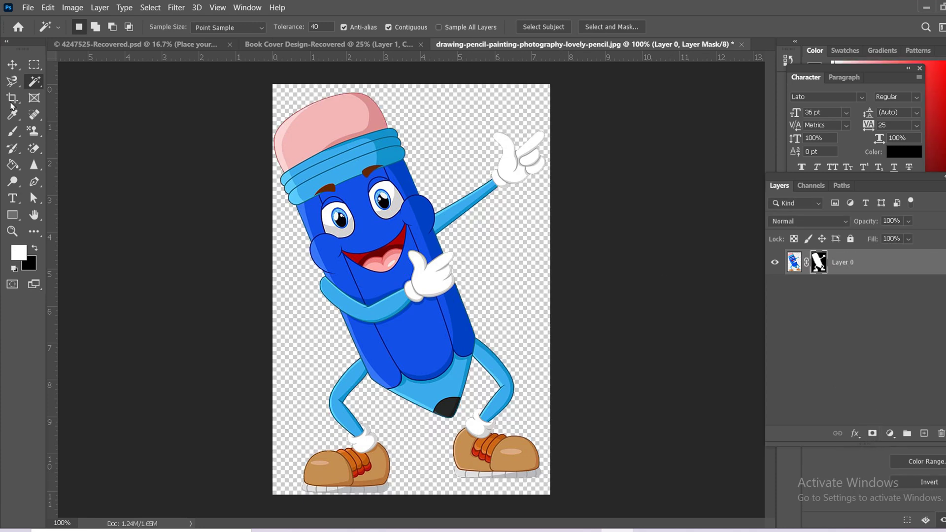
- Bring the masked pencil character into the Book Cover Design document, scale it to 92% and fit it between the spine guide and the book stack
{"action": "left_click", "coordinate": [12, 64]}
{"action": "mouse_move", "coordinate": [389, 296]}
{"action": "left_mouse_down"}
{"action": "mouse_move", "coordinate": [266, 96]}
{"action": "mouse_move", "coordinate": [325, 34]}
{"action": "mouse_move", "coordinate": [502, 276]}
{"action": "mouse_move", "coordinate": [500, 384]}
{"action": "left_mouse_up"}
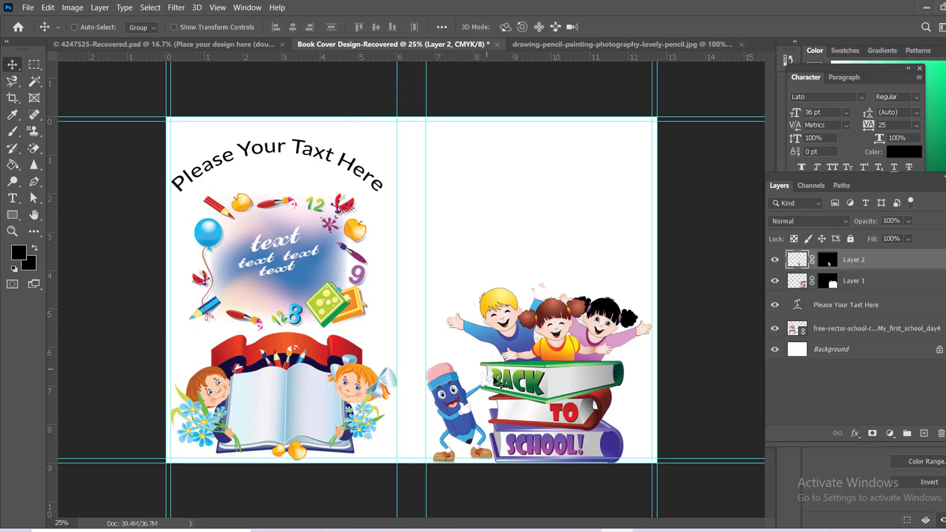
{"action": "key", "text": "ctrl+t"}
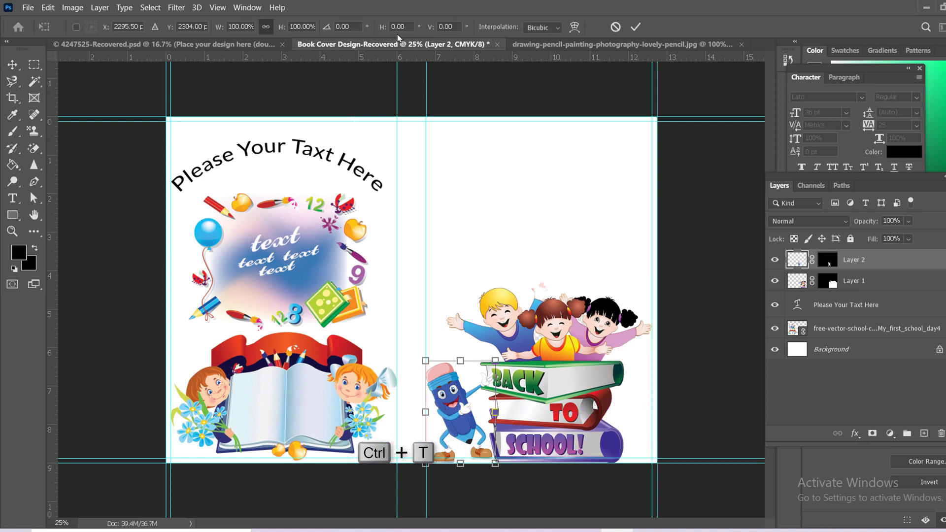
{"action": "left_click_drag", "start_coordinate": [286, 31], "coordinate": [282, 31]}
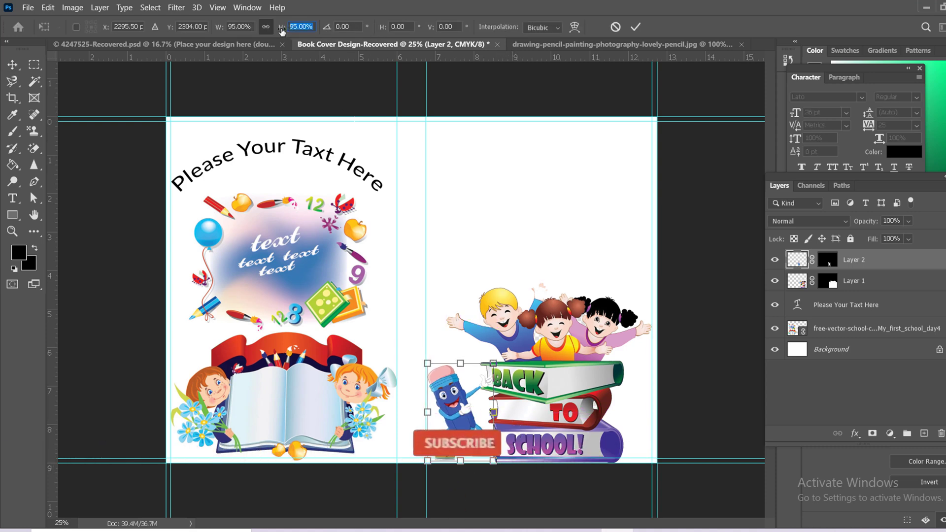
{"action": "left_click_drag", "start_coordinate": [456, 412], "coordinate": [454, 410]}
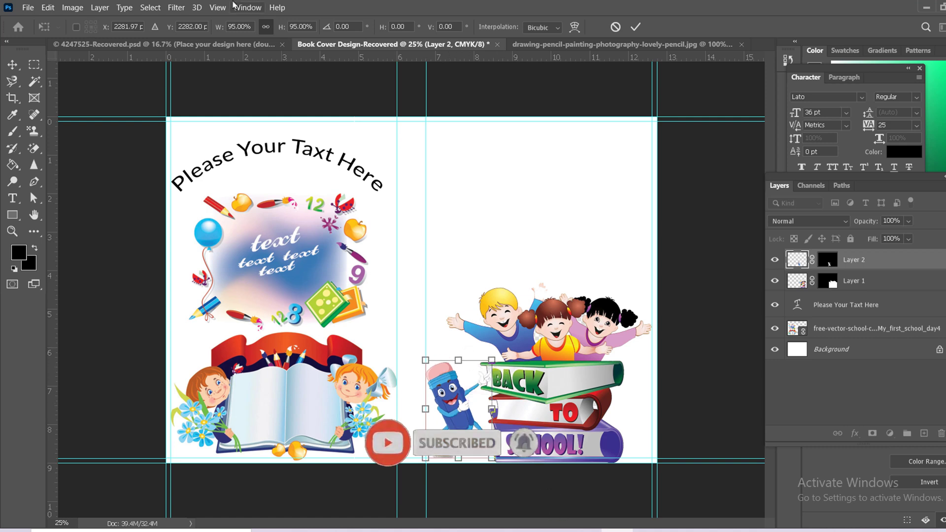
{"action": "left_click_drag", "start_coordinate": [284, 31], "coordinate": [281, 28]}
{"action": "left_click_drag", "start_coordinate": [456, 413], "coordinate": [454, 416]}
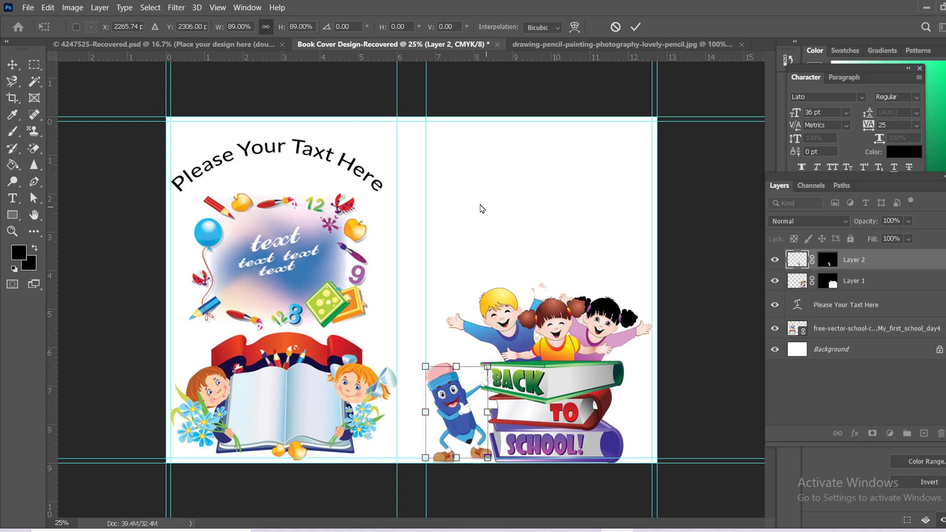
{"action": "left_click_drag", "start_coordinate": [457, 366], "coordinate": [456, 363]}
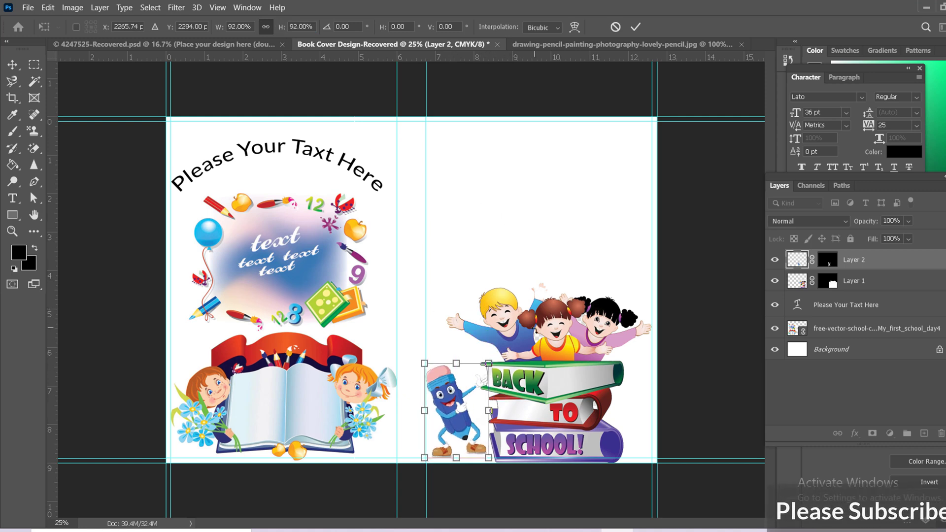
{"action": "left_click_drag", "start_coordinate": [467, 395], "coordinate": [466, 394]}
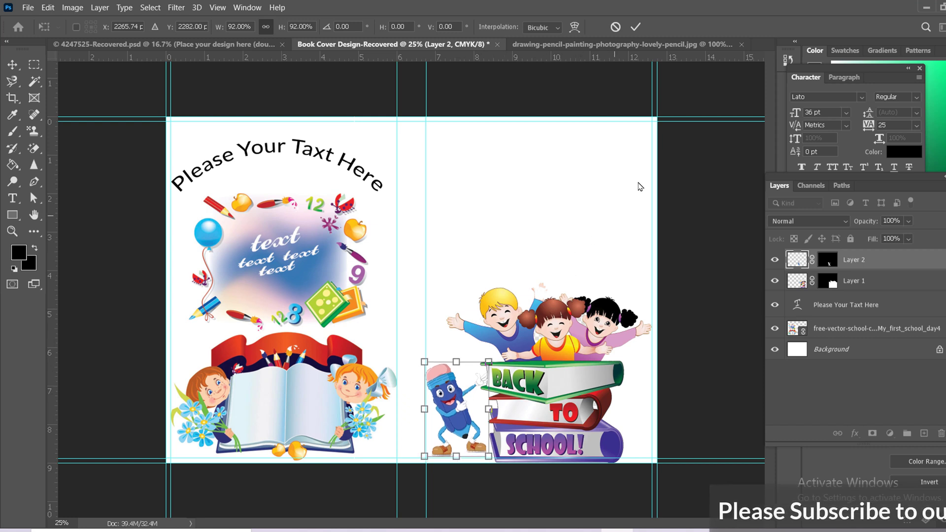
{"action": "left_click", "coordinate": [636, 27]}
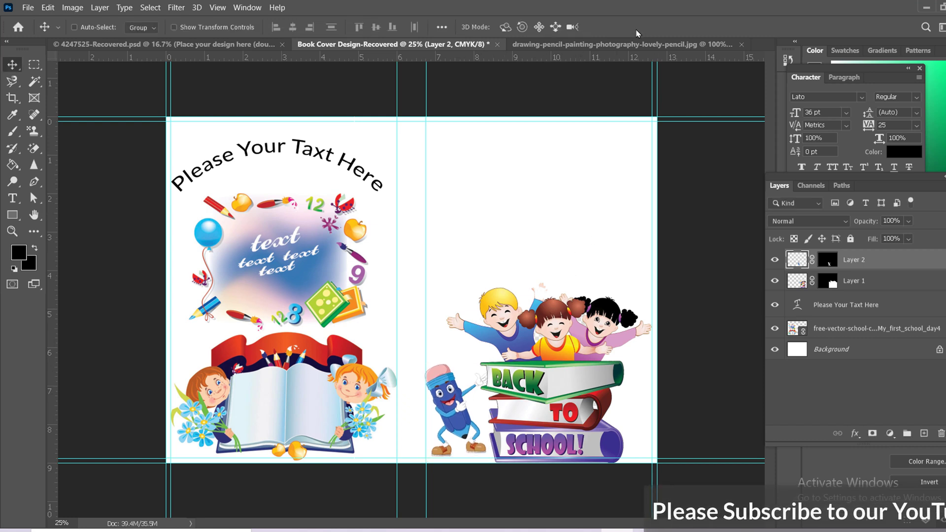
- Draw a closed Pen path that curves downward across the top of the front cover to its outer edge and convert it to a shape
{"action": "right_click", "coordinate": [34, 182]}
{"action": "left_click", "coordinate": [74, 182]}
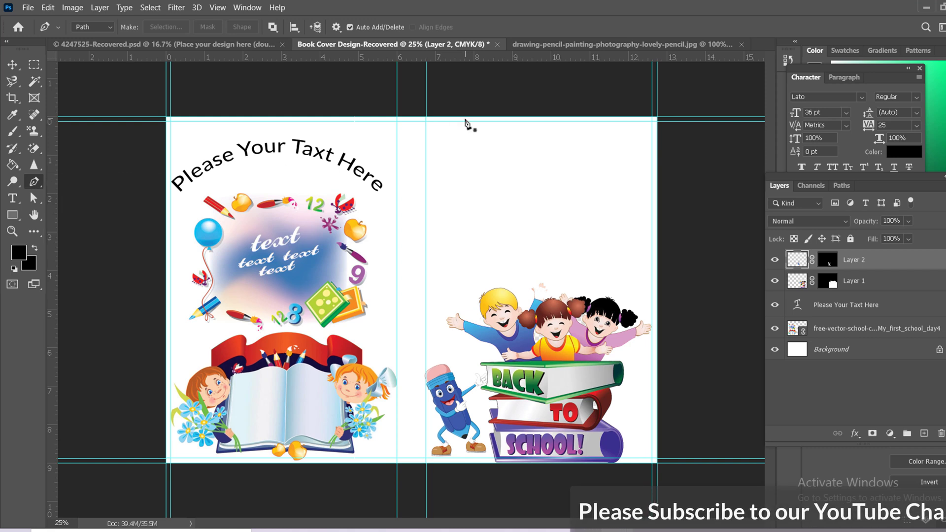
{"action": "left_click", "coordinate": [425, 117]}
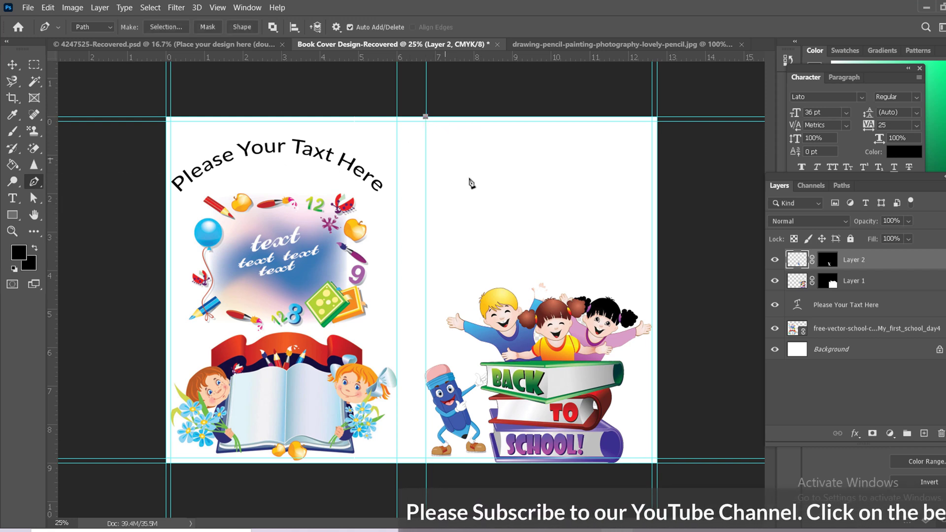
{"action": "left_click_drag", "start_coordinate": [657, 186], "coordinate": [781, 172]}
{"action": "left_click", "coordinate": [657, 186], "text": "alt"}
{"action": "left_click", "coordinate": [678, 143]}
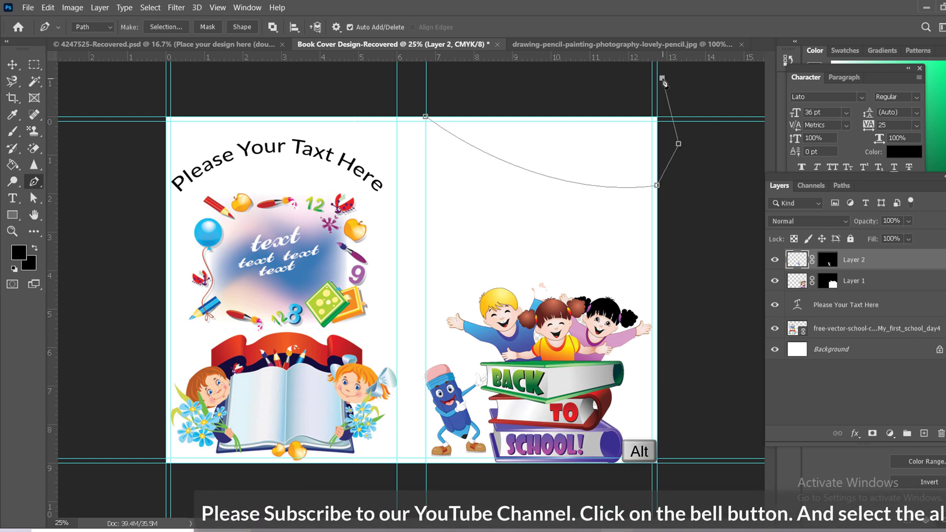
{"action": "left_click", "coordinate": [662, 78]}
{"action": "left_click", "coordinate": [601, 93]}
{"action": "left_click_drag", "start_coordinate": [509, 94], "coordinate": [521, 94]}
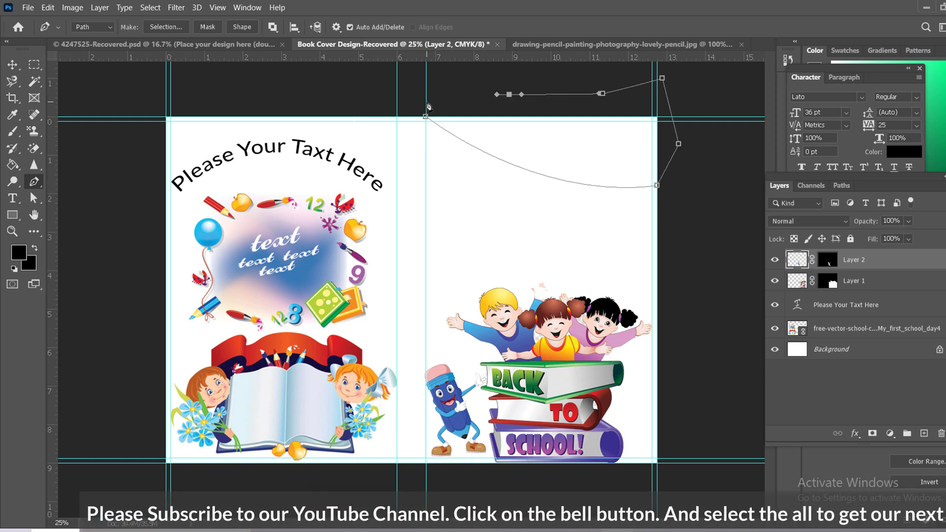
{"action": "left_click", "coordinate": [242, 27]}
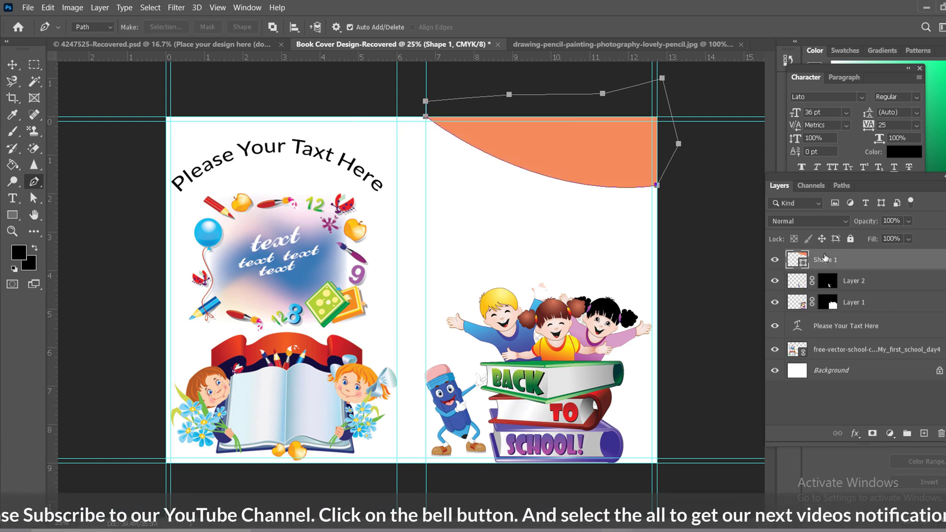
- Recolor the curved top shape to blue 155aa6 sampled from the back cover's pencil, and duplicate its layer
{"action": "double_click", "coordinate": [803, 264]}
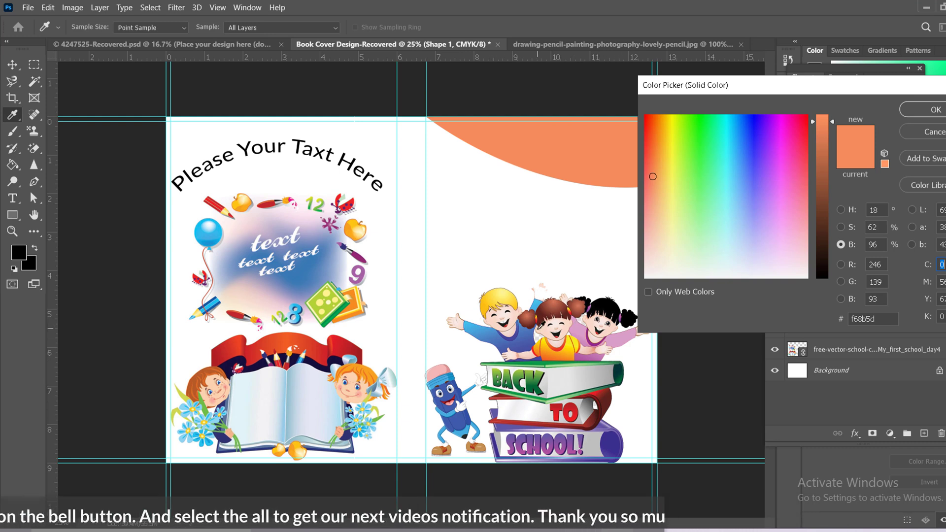
{"action": "left_click", "coordinate": [207, 303]}
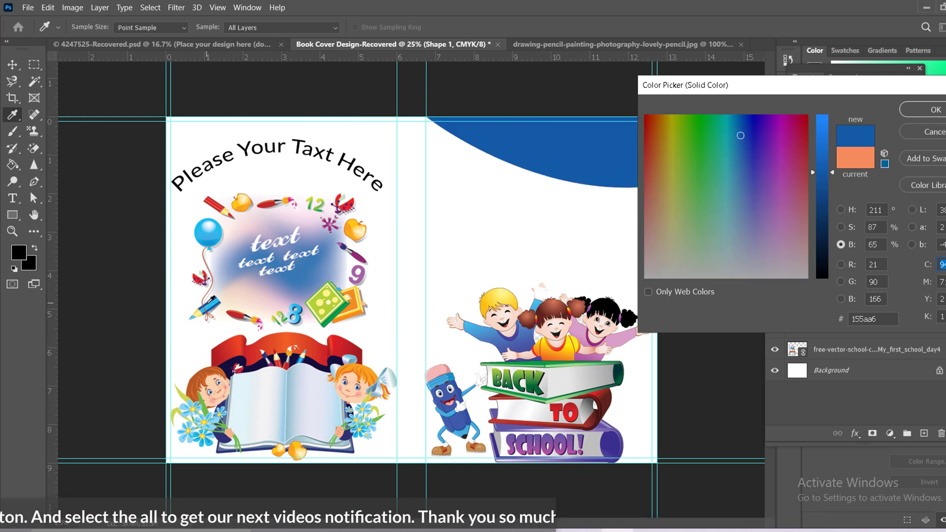
{"action": "left_click", "coordinate": [935, 110]}
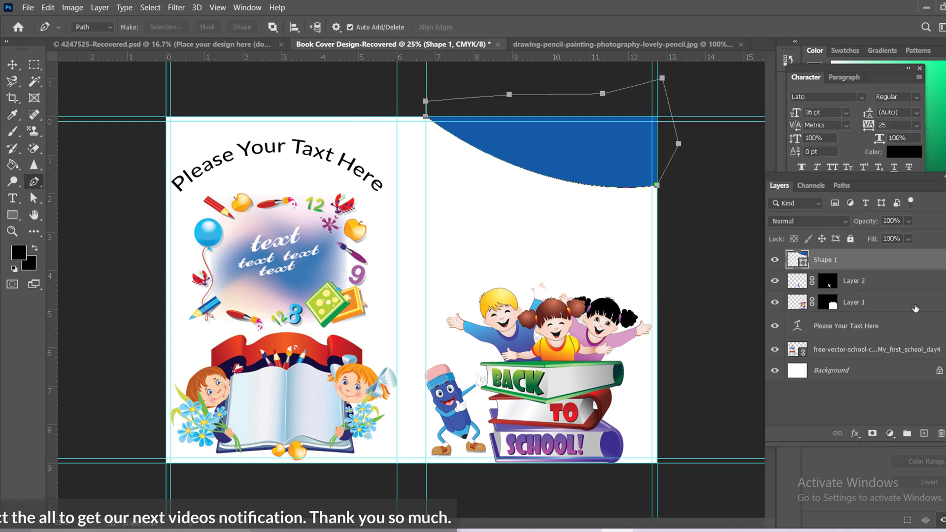
{"action": "left_click_drag", "start_coordinate": [891, 271], "coordinate": [924, 433]}
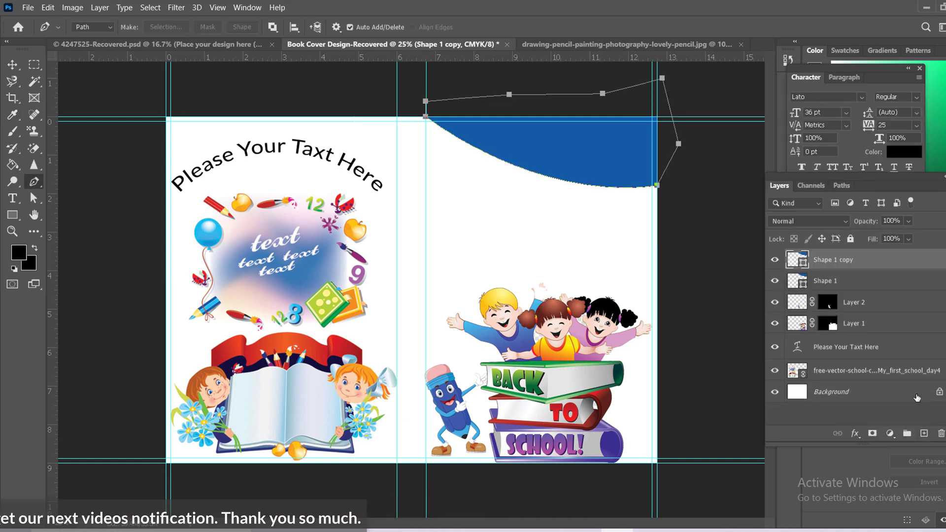
- Recolor the duplicated curved shape to orange f47a20 sampled from the middle child's shirt
{"action": "double_click", "coordinate": [801, 264]}
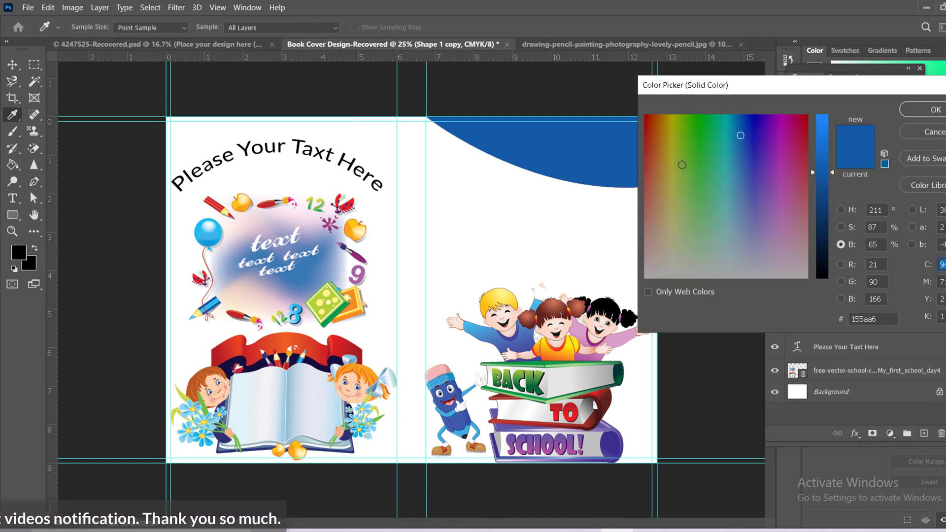
{"action": "left_click", "coordinate": [557, 358]}
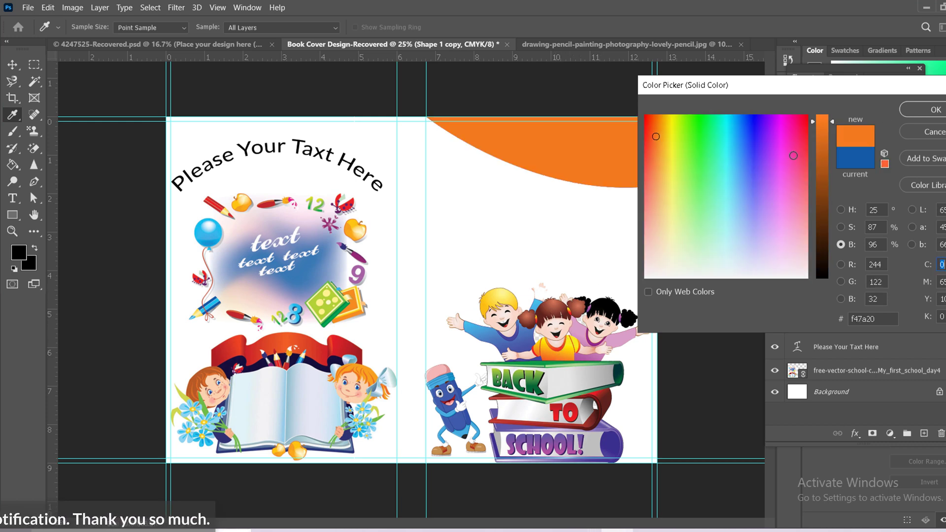
{"action": "left_click", "coordinate": [929, 113]}
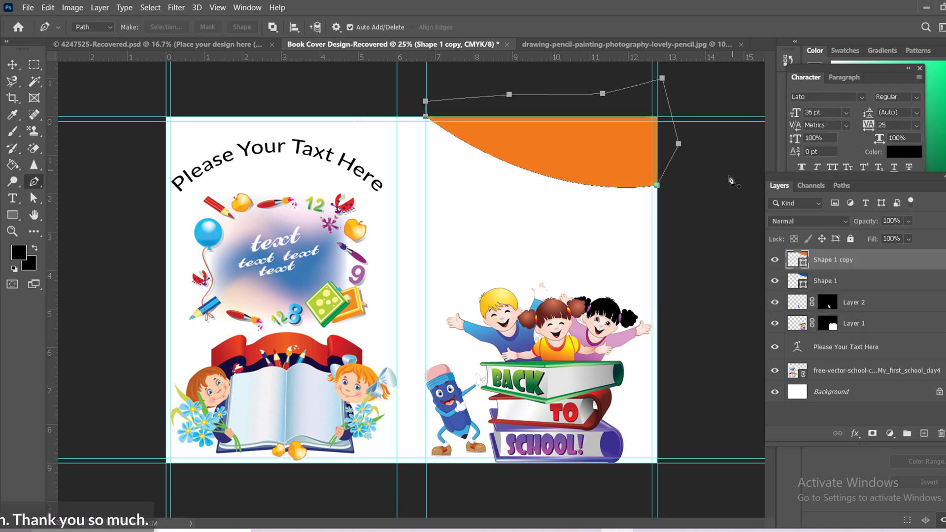
- Place the orange copy beneath the blue shape in the layer stack and nudge it down to form an orange band under the curve
{"action": "left_click_drag", "start_coordinate": [848, 263], "coordinate": [850, 284]}
{"action": "key", "text": "Down"}
{"action": "key", "text": "Down"}
{"action": "key", "text": "Down"}
{"action": "key", "text": "Down"}
{"action": "key", "text": "Down"}
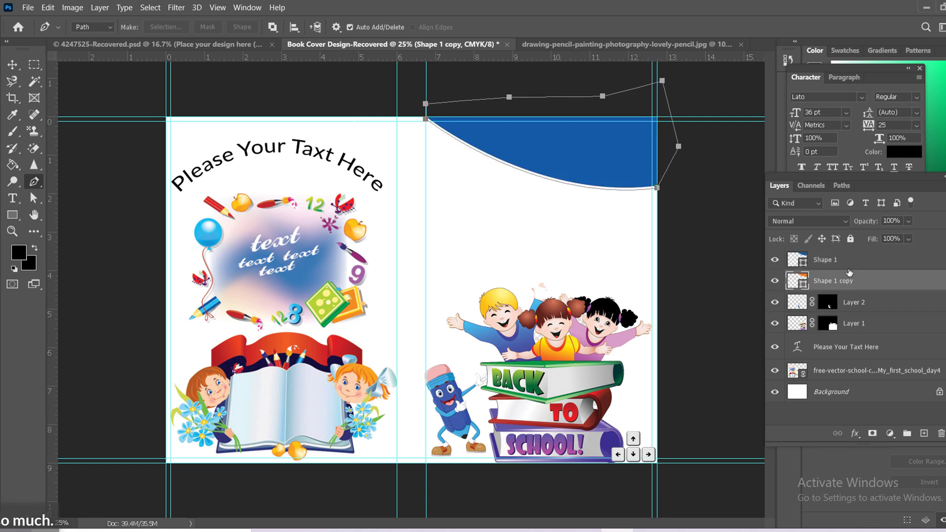
{"action": "key", "text": "v"}
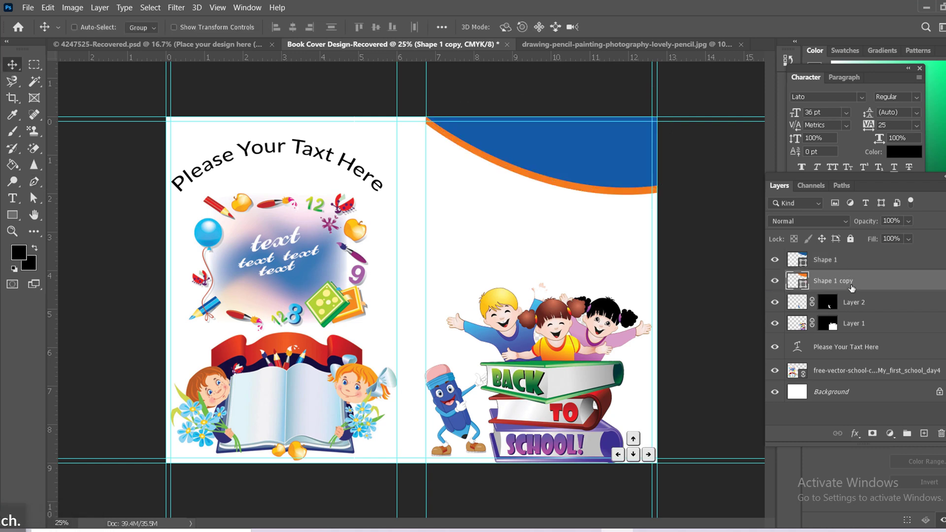
{"action": "key", "text": "Down"}
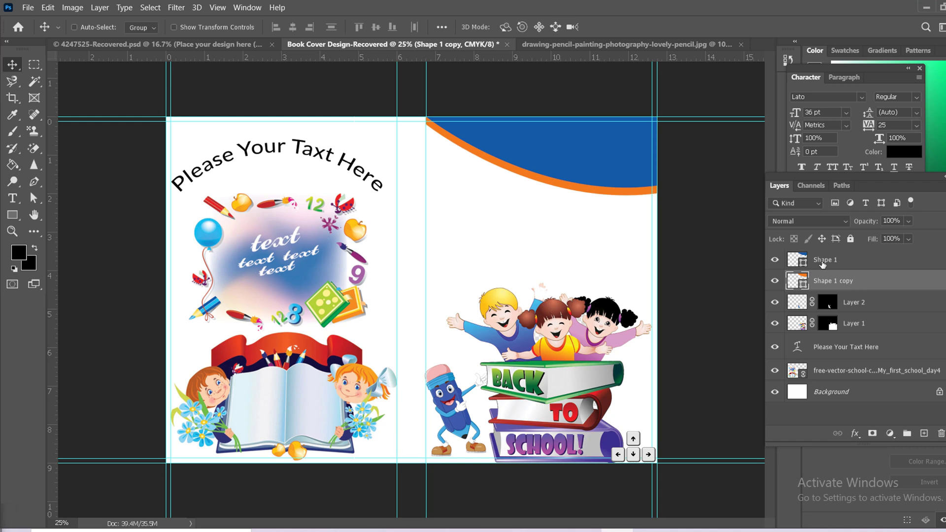
- Lock the guides and warp the orange shape so its spine-side end tapers into the blue shape's corner at the top edge
{"action": "key", "text": "ctrl+t"}
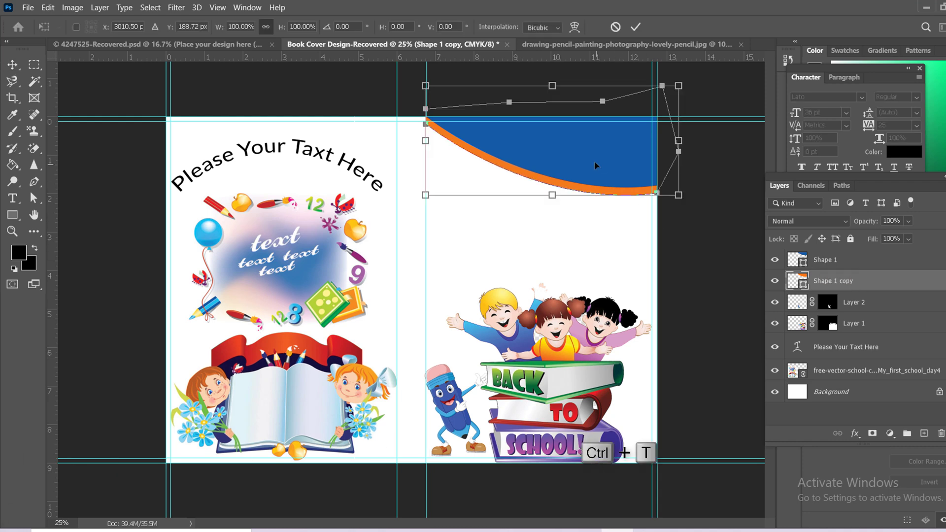
{"action": "right_click", "coordinate": [570, 150]}
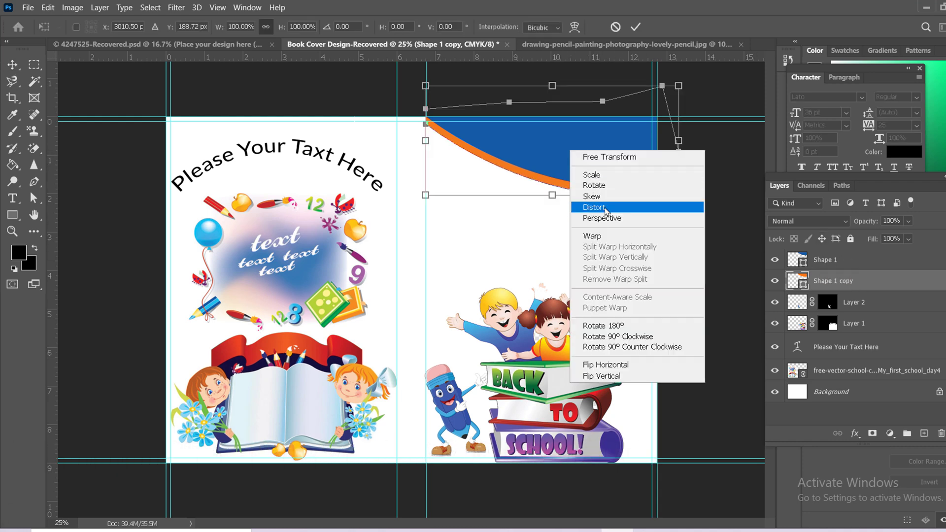
{"action": "left_click", "coordinate": [592, 236]}
{"action": "key", "text": "ctrl+plus"}
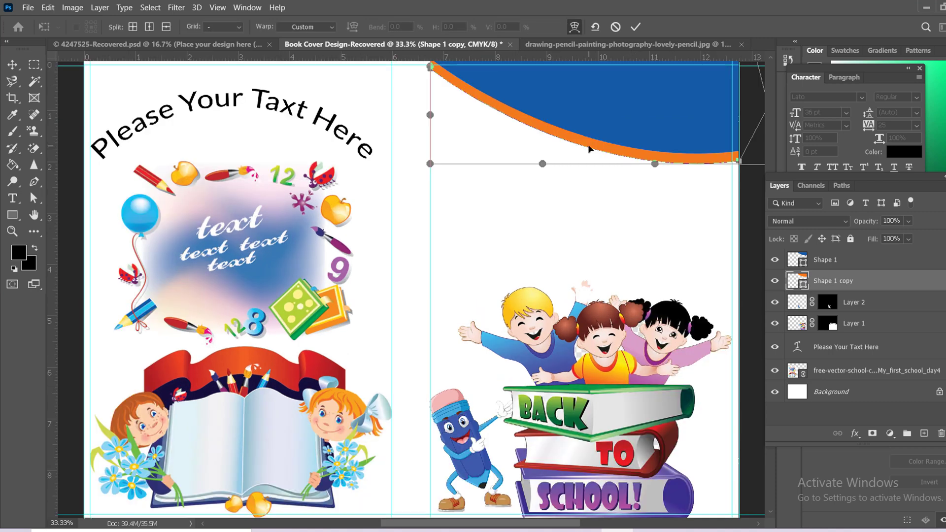
{"action": "left_click_drag", "start_coordinate": [537, 173], "coordinate": [498, 332]}
{"action": "key", "text": "ctrl+plus"}
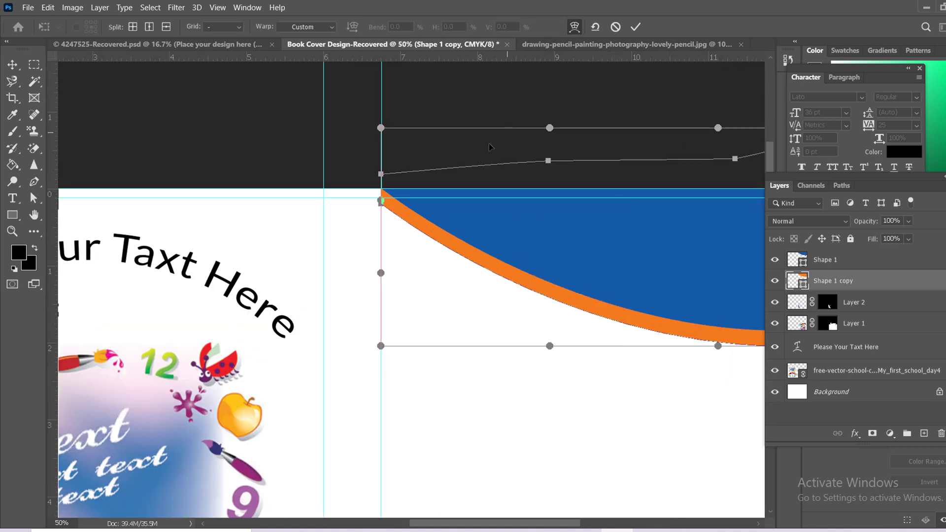
{"action": "left_click", "coordinate": [217, 7]}
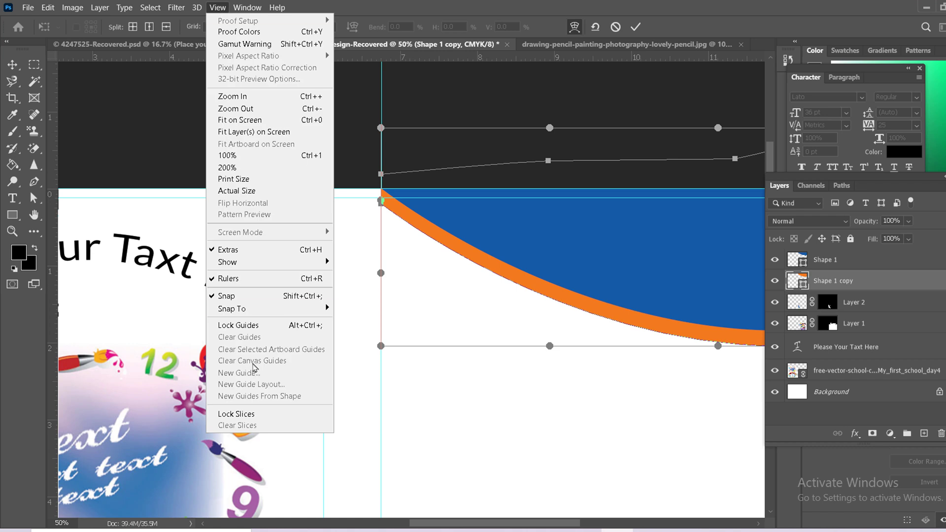
{"action": "left_click", "coordinate": [246, 326]}
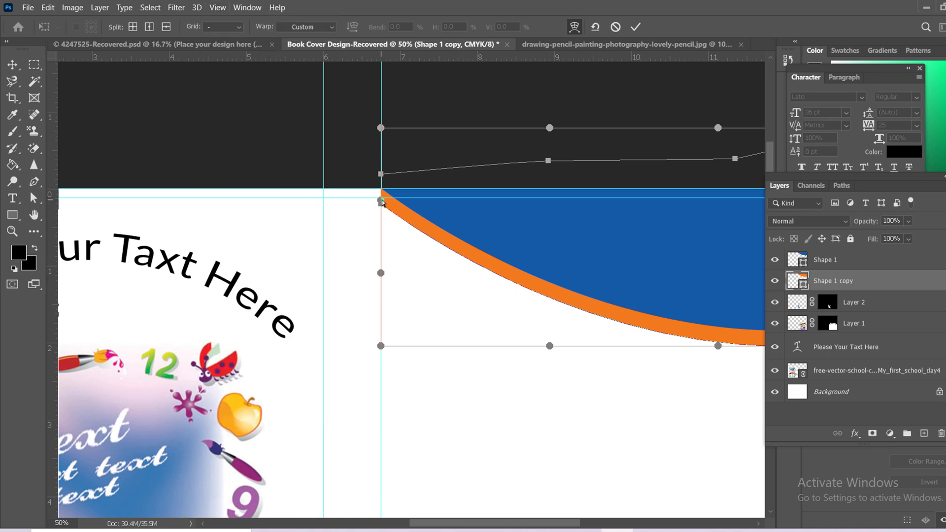
{"action": "left_click_drag", "start_coordinate": [381, 200], "coordinate": [380, 170]}
{"action": "left_click", "coordinate": [636, 27]}
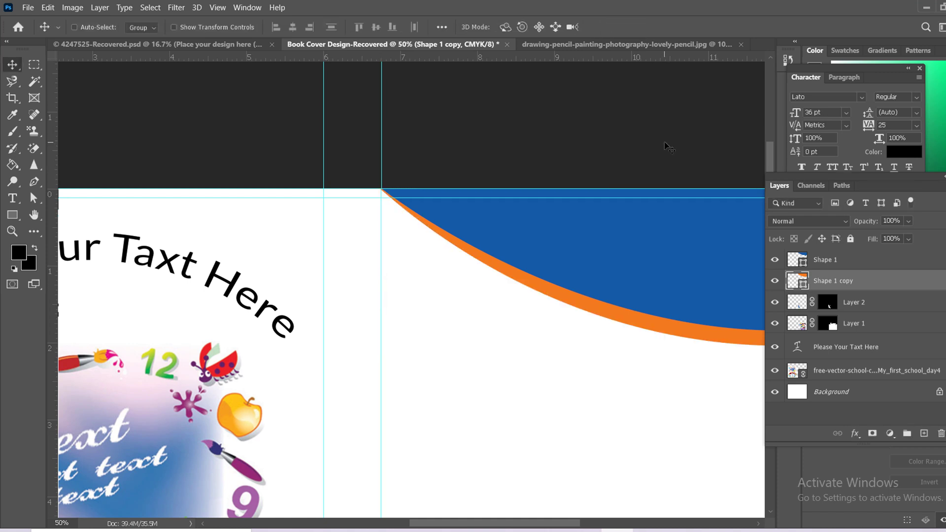
{"action": "key", "text": "ctrl+0"}
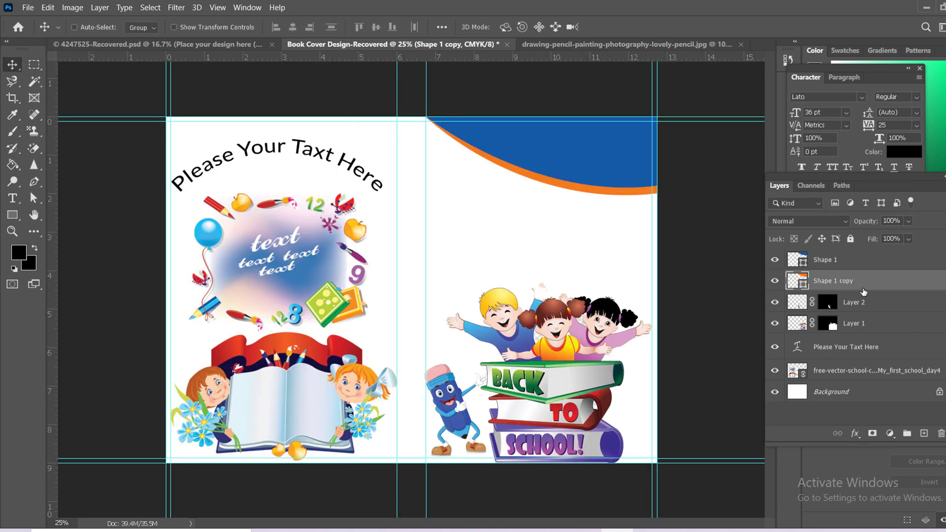
- Duplicate the orange shape's layer and recolor the duplicate to yellow fabe13
{"action": "key", "text": "ctrl+j"}
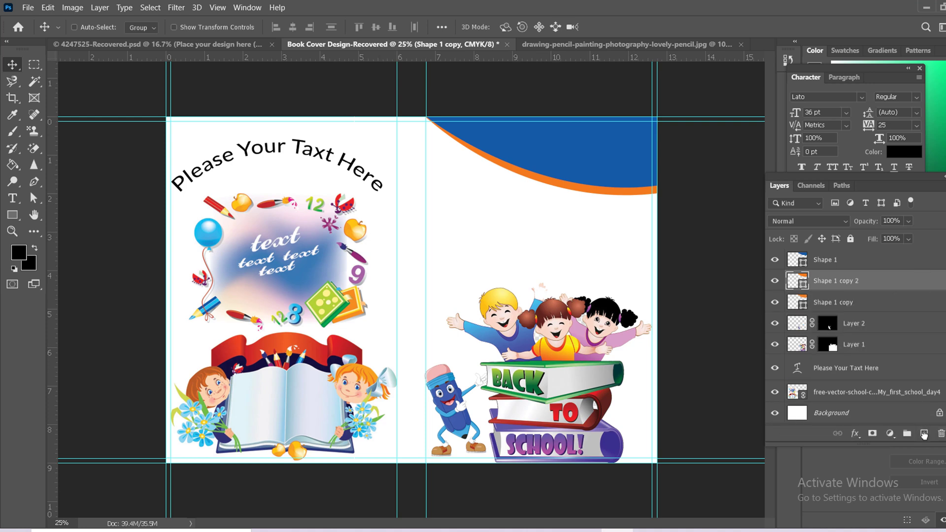
{"action": "double_click", "coordinate": [802, 283]}
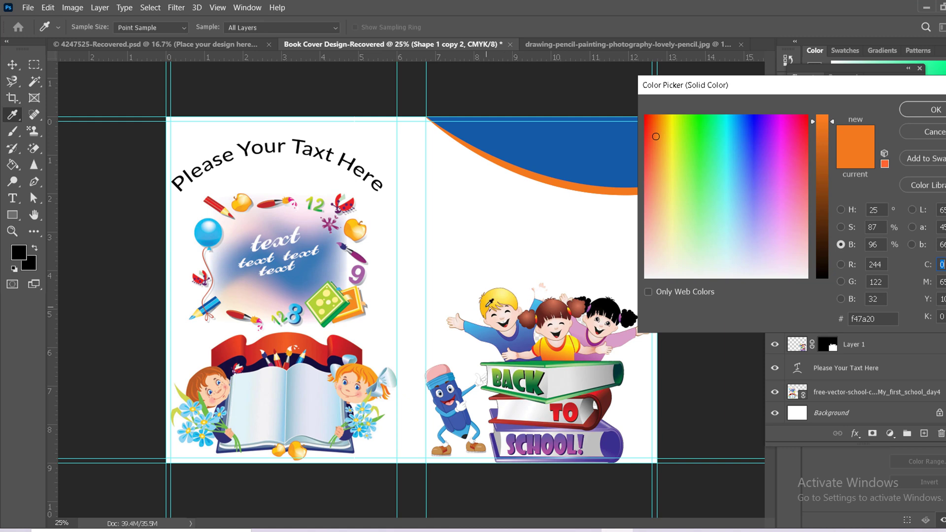
{"action": "left_click_drag", "start_coordinate": [655, 137], "coordinate": [664, 127]}
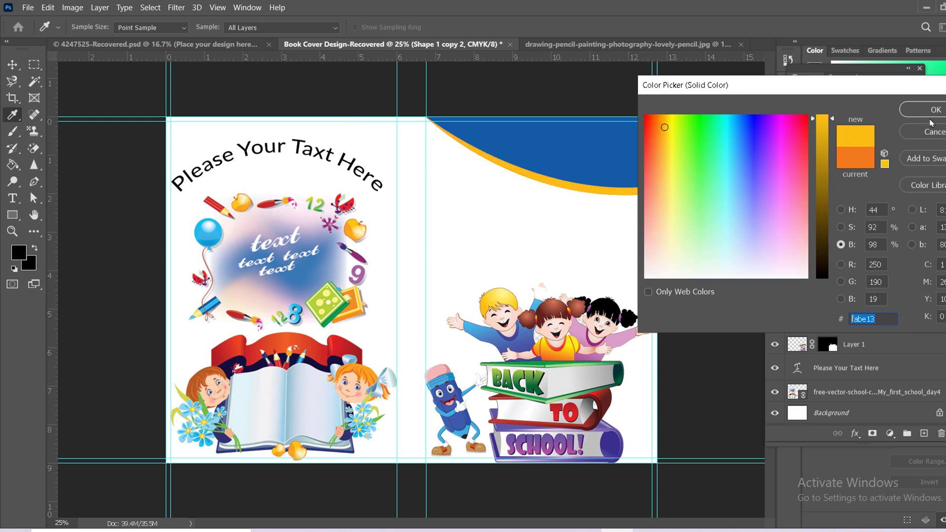
{"action": "left_click", "coordinate": [928, 113]}
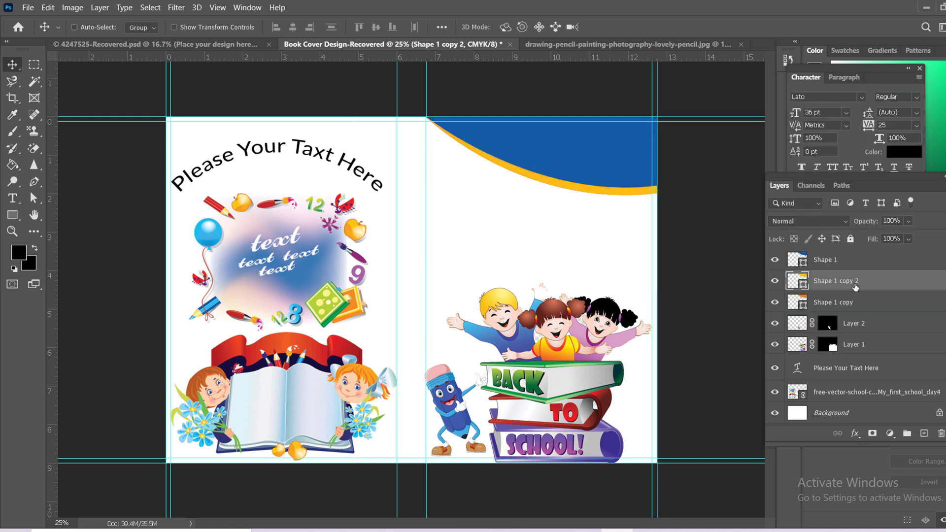
- Place the yellow copy beneath the orange shape in the layer stack and nudge it down to form a yellow band below it
{"action": "left_click_drag", "start_coordinate": [855, 287], "coordinate": [857, 314]}
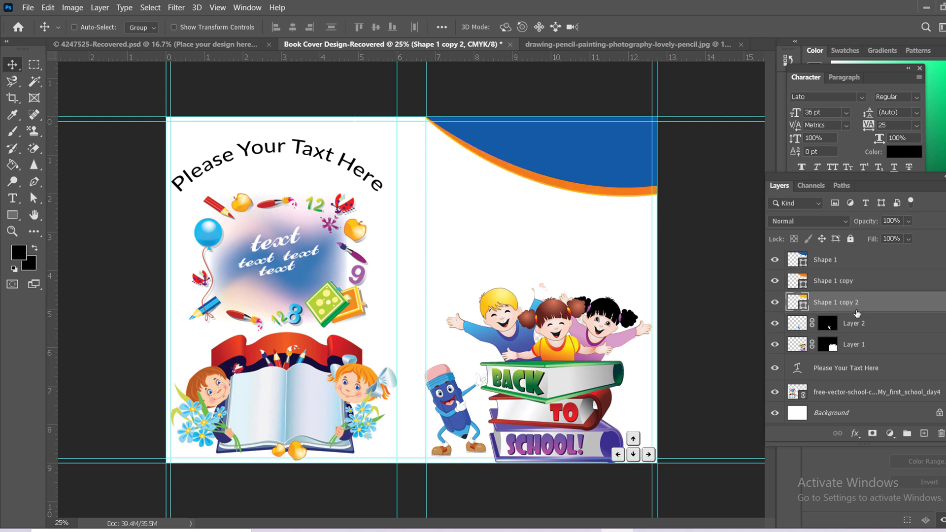
{"action": "key", "text": "shift+Down"}
{"action": "key", "text": "shift+Down"}
{"action": "key", "text": "shift+Down"}
{"action": "key", "text": "shift+Down"}
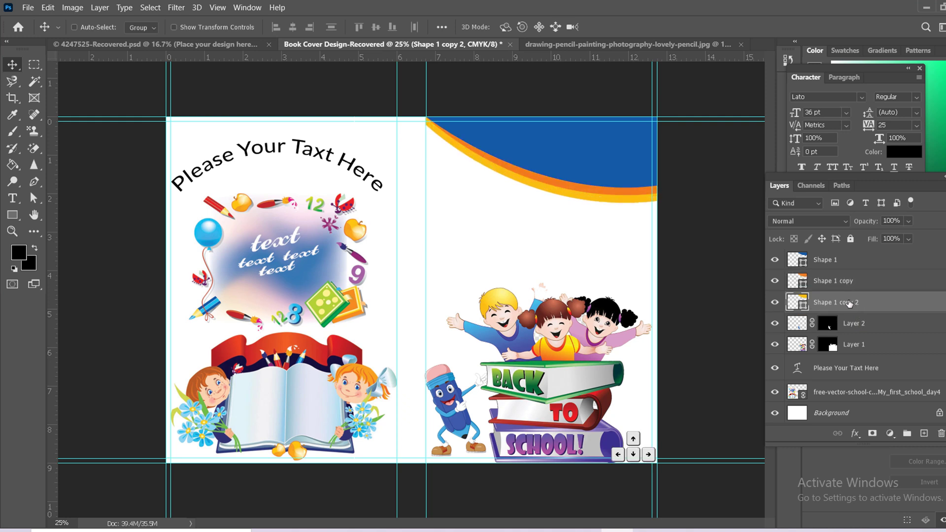
- Warp the yellow shape so its spine-side end tapers upward toward the corner where the blue and orange curves start
{"action": "key", "text": "ctrl+t"}
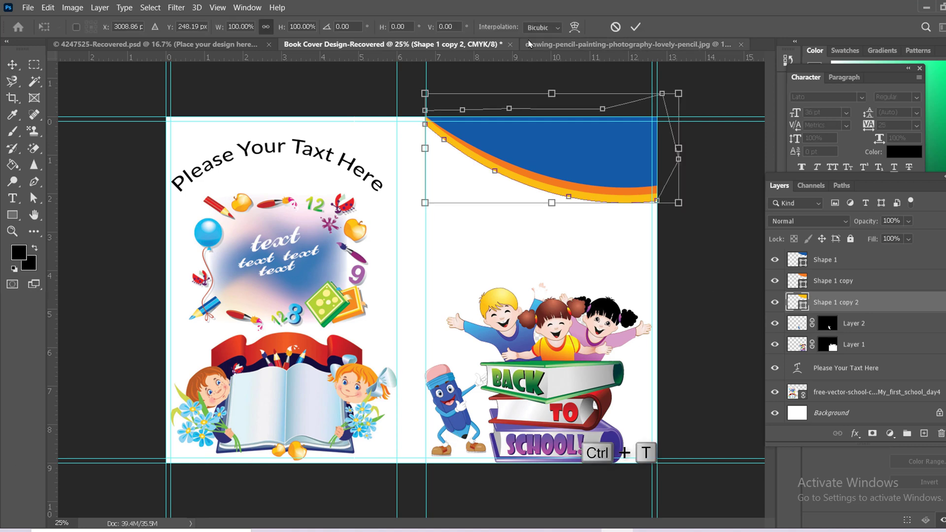
{"action": "left_click", "coordinate": [574, 28]}
{"action": "key", "text": "ctrl+plus"}
{"action": "scroll", "coordinate": [451, 224], "scroll_direction": "up", "scroll_amount": 3}
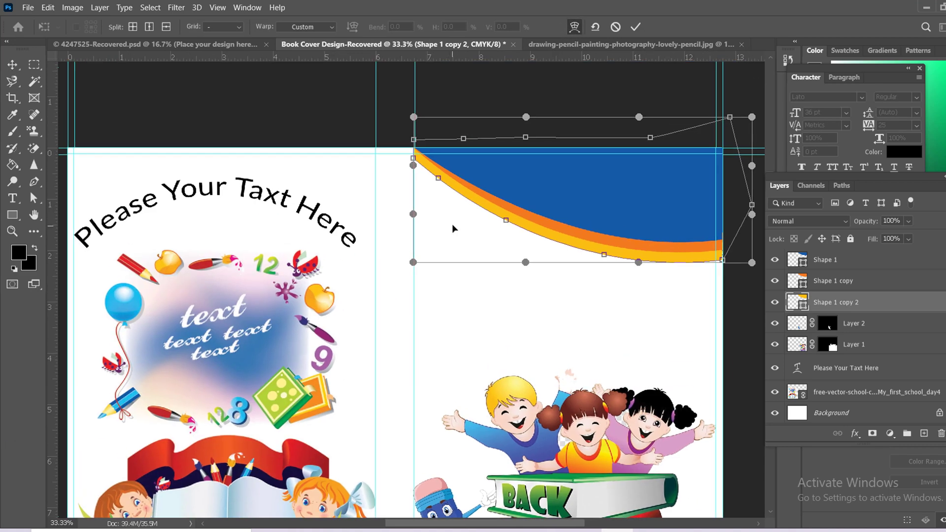
{"action": "key", "text": "ctrl+plus"}
{"action": "key", "text": "ctrl+plus"}
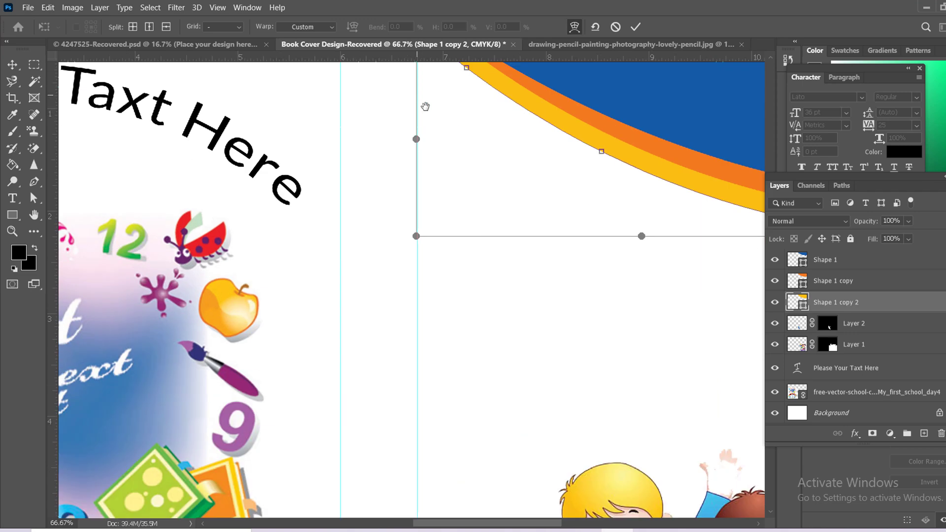
{"action": "left_click_drag", "start_coordinate": [425, 107], "coordinate": [433, 296]}
{"action": "left_click_drag", "start_coordinate": [379, 182], "coordinate": [382, 167]}
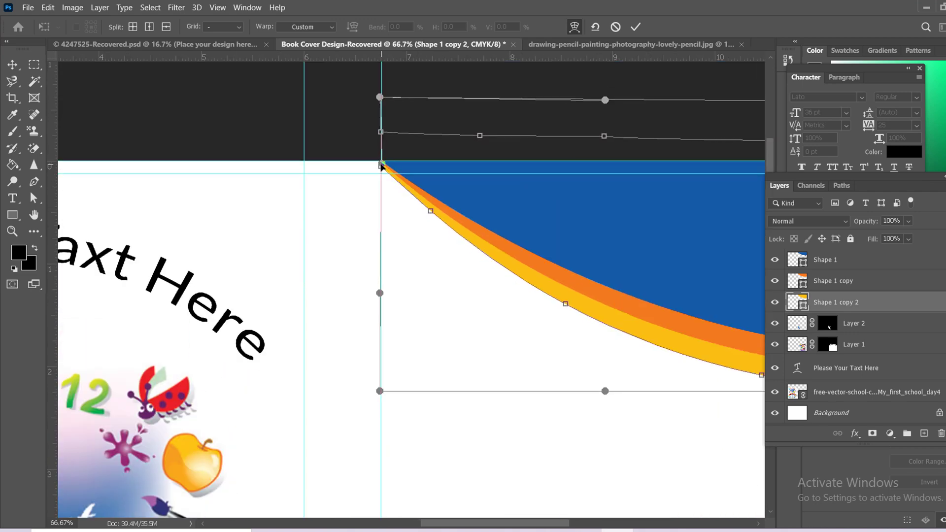
{"action": "left_click", "coordinate": [636, 26]}
- Shift the yellow shape slightly up so its tip meets the corner of the spine guide and the page's top edge
{"action": "key", "text": "ctrl+t"}
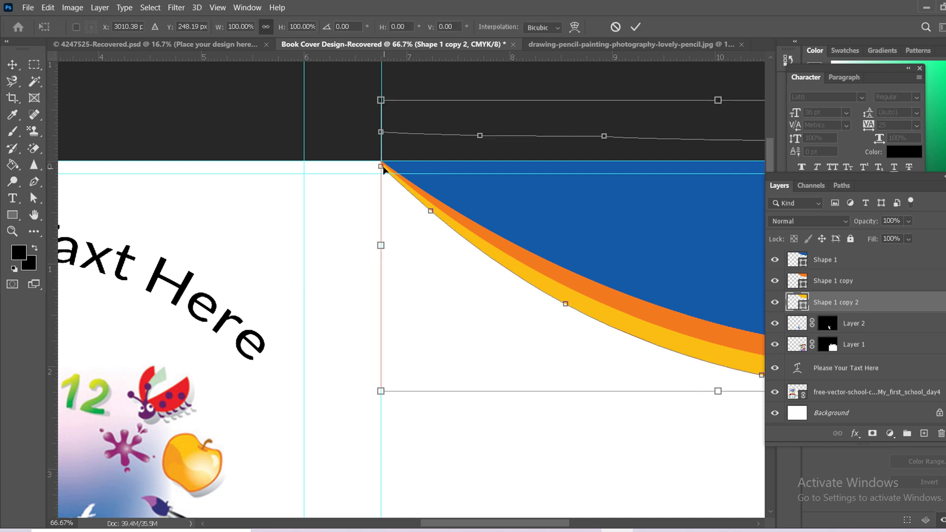
{"action": "left_click_drag", "start_coordinate": [383, 167], "coordinate": [381, 162]}
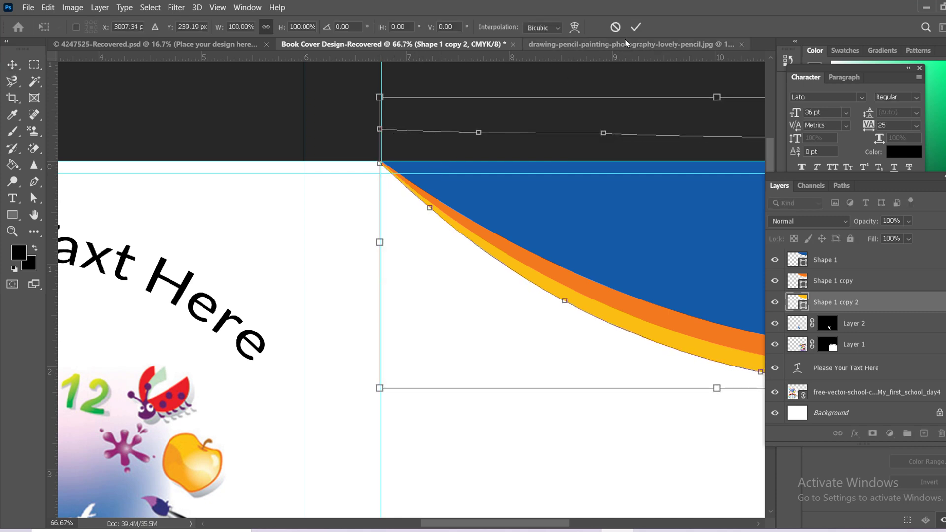
{"action": "left_click", "coordinate": [635, 26]}
{"action": "key", "text": "ctrl+minus"}
{"action": "key", "text": "ctrl+minus"}
{"action": "key", "text": "ctrl+minus"}
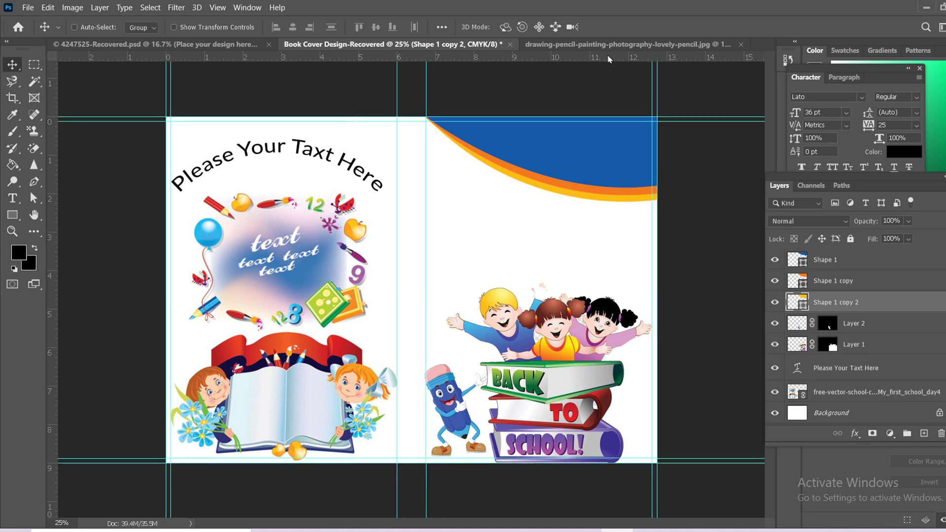
- Draw a 225 × 2700 px rectangle on a new layer, filling the spine between its two guides from top to bottom
{"action": "left_click", "coordinate": [16, 215]}
{"action": "left_click", "coordinate": [64, 215]}
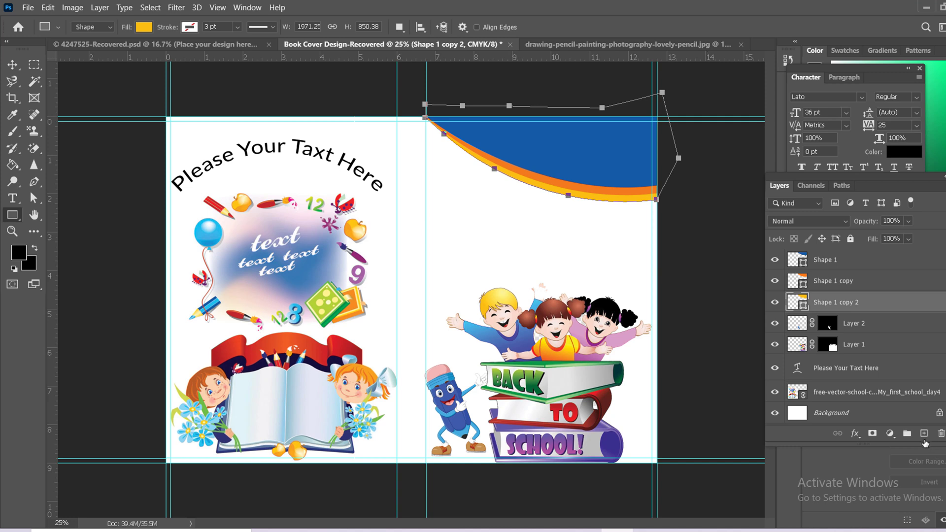
{"action": "left_click", "coordinate": [923, 437]}
{"action": "mouse_move", "coordinate": [396, 117]}
{"action": "left_mouse_down"}
{"action": "mouse_move", "coordinate": [448, 268]}
{"action": "mouse_move", "coordinate": [432, 459]}
{"action": "left_mouse_up"}
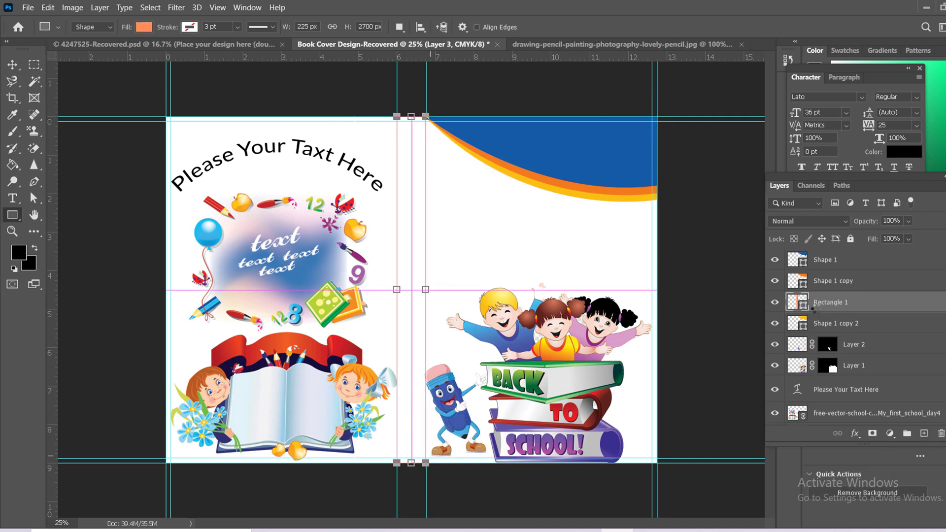
- Recolor the spine rectangle to the orange sampled from the curved band on the front cover
{"action": "double_click", "coordinate": [797, 302]}
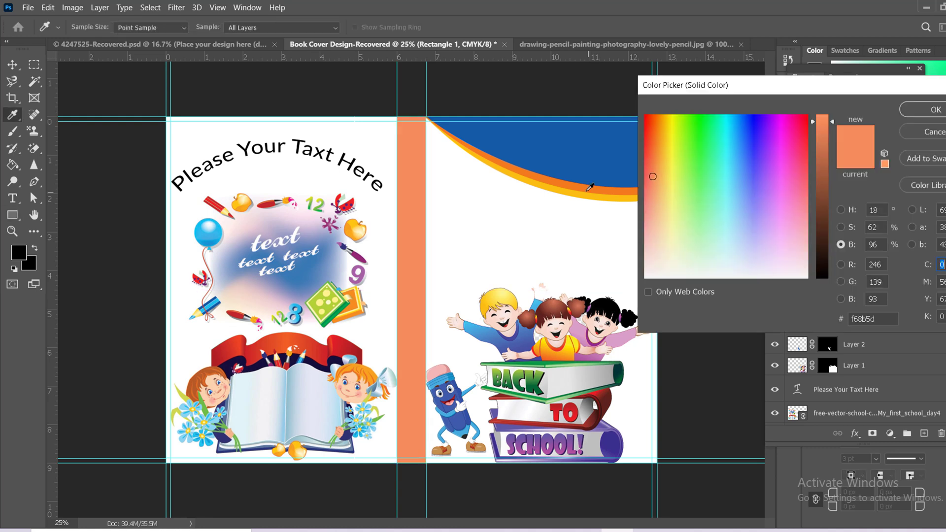
{"action": "left_click", "coordinate": [560, 178]}
{"action": "left_click", "coordinate": [926, 115]}
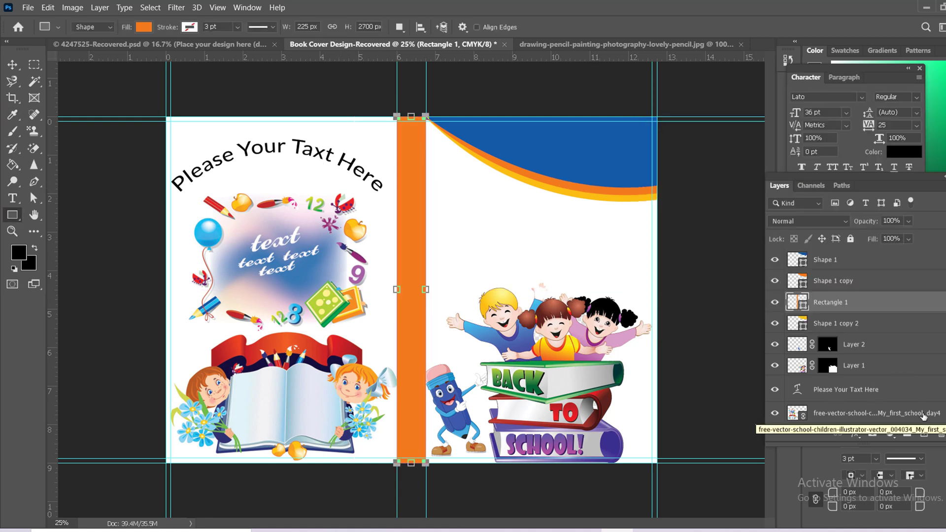
{"action": "right_click", "coordinate": [12, 198]}
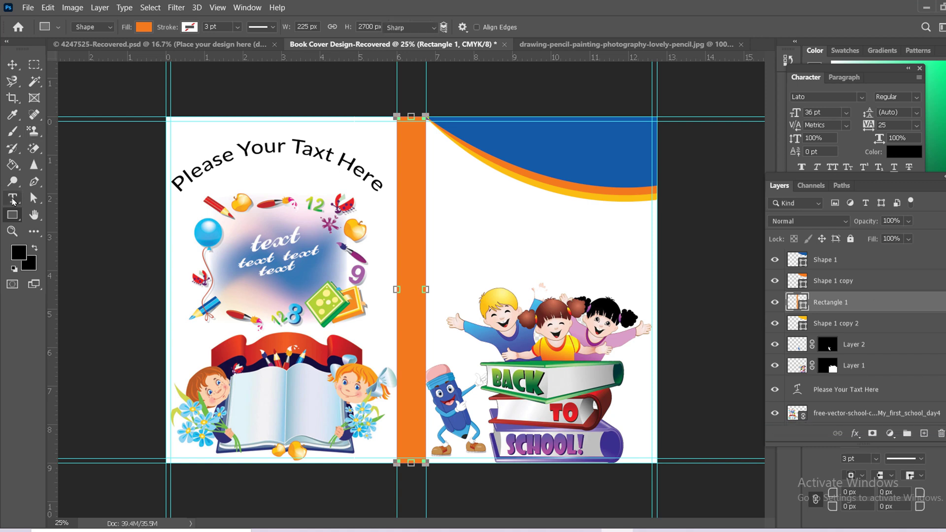
{"action": "left_click", "coordinate": [59, 209]}
{"action": "left_click", "coordinate": [411, 139]}
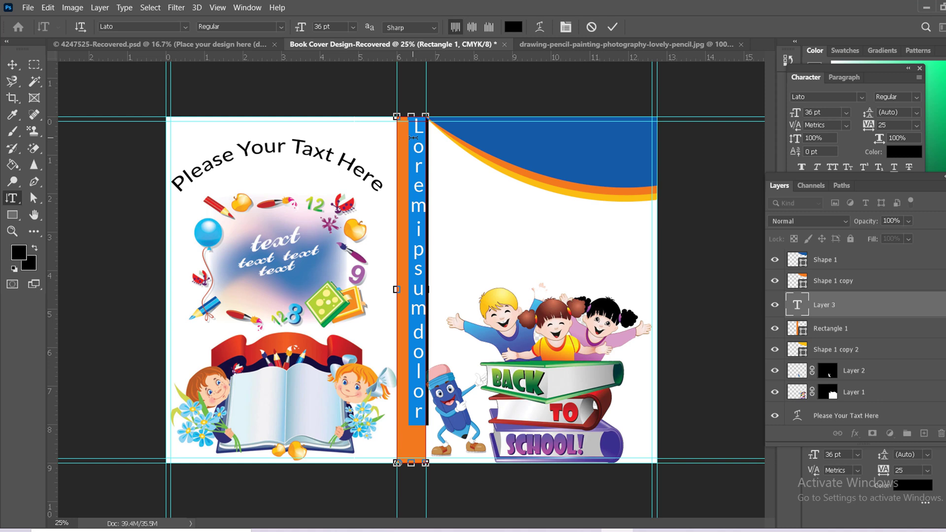
{"action": "left_click", "coordinate": [591, 27]}
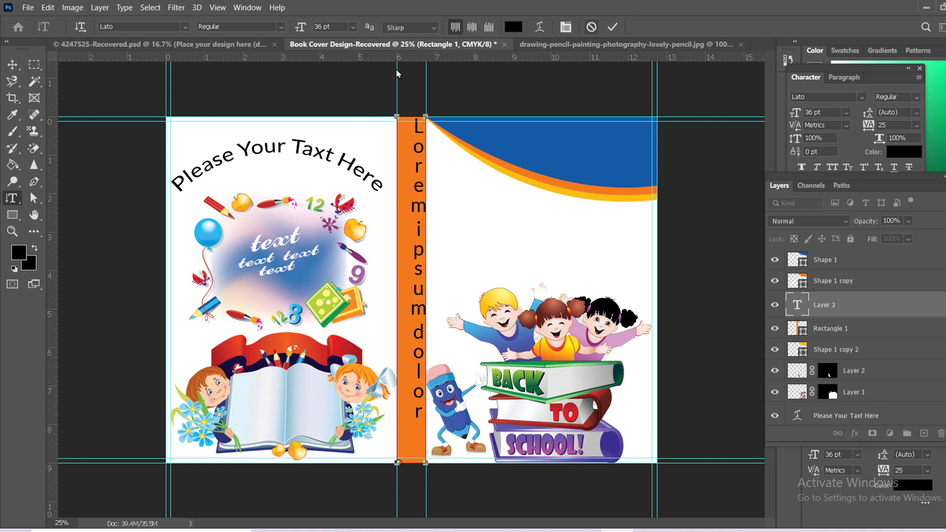
- Place vertical Lorem ipsum placeholder text at 48 pt on the orange spine, starting slightly below the page's top edge
{"action": "left_click", "coordinate": [354, 29]}
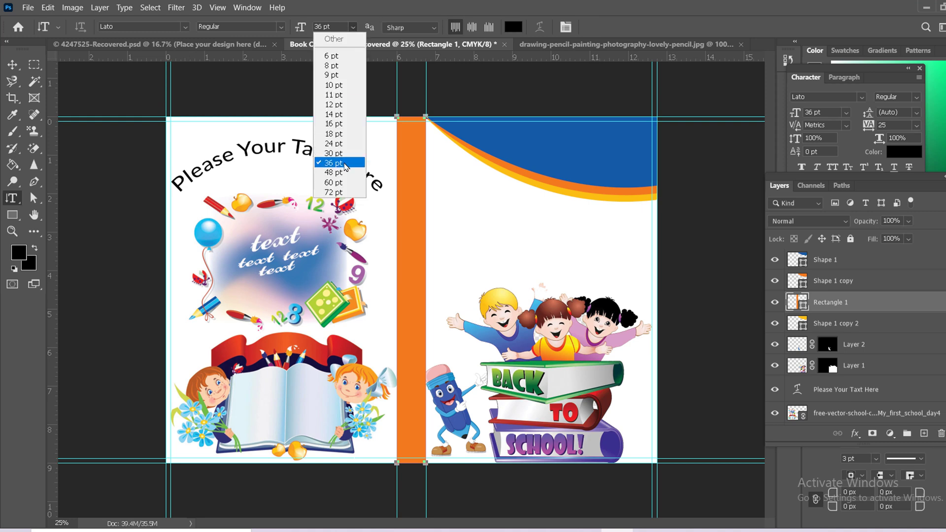
{"action": "left_click", "coordinate": [335, 170]}
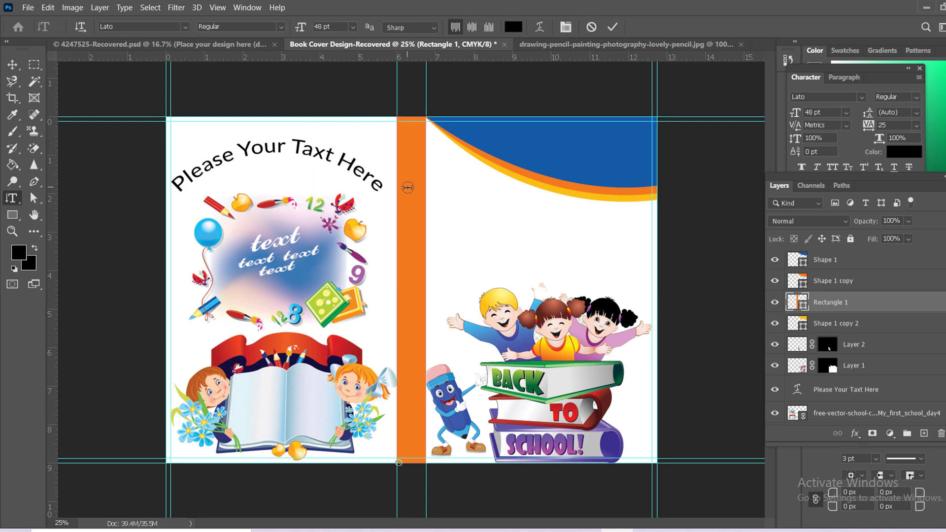
{"action": "left_click", "coordinate": [408, 187]}
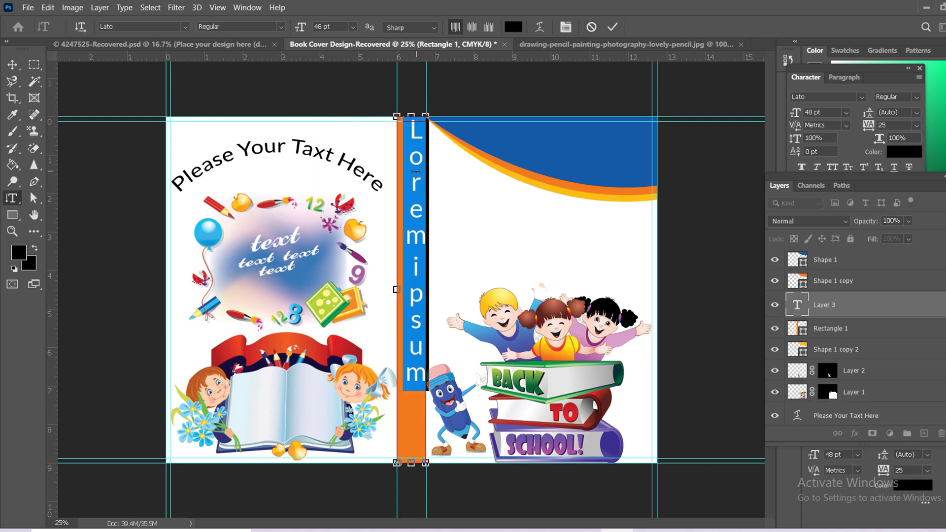
{"action": "left_click_drag", "start_coordinate": [416, 171], "coordinate": [410, 207]}
{"action": "left_click", "coordinate": [611, 31]}
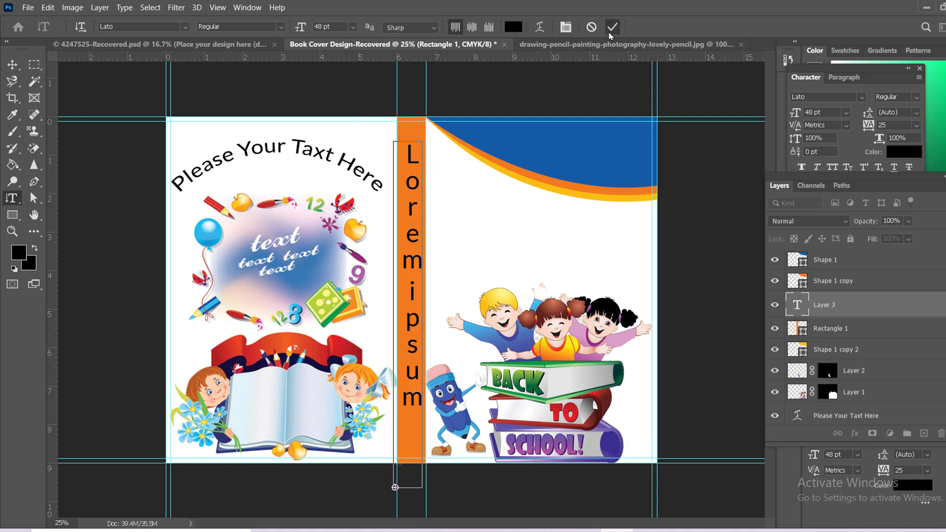
- Shift the vertical spine text down until its last visible letter sits just above the bottom margin guide
{"action": "key", "text": "v"}
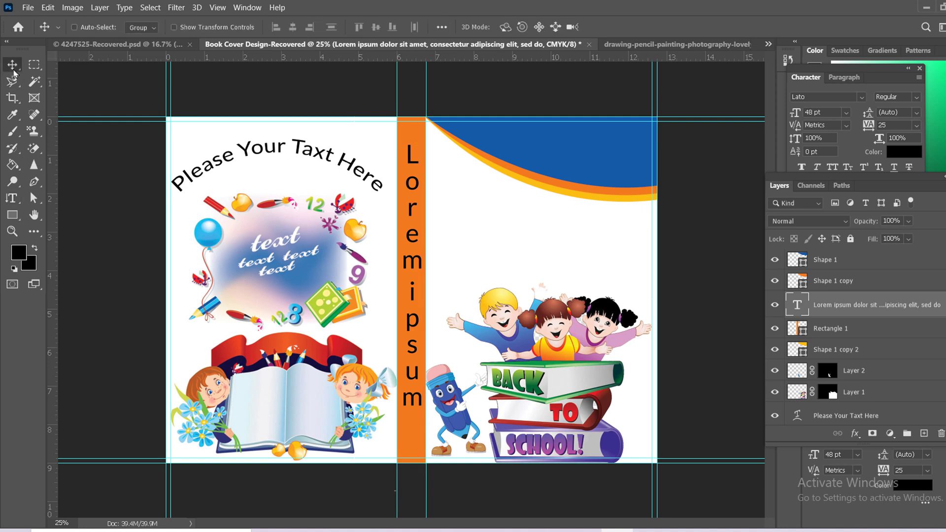
{"action": "key", "text": "shift+Down"}
{"action": "key", "text": "shift+Down"}
{"action": "key", "text": "shift+Down"}
{"action": "key", "text": "shift+Down"}
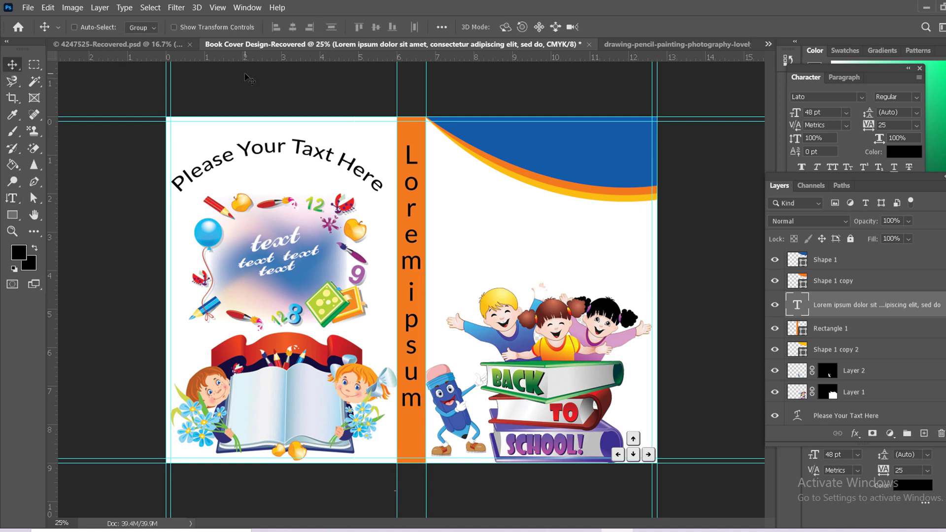
{"action": "key", "text": "shift+Down"}
{"action": "key", "text": "shift+Down"}
{"action": "key", "text": "shift+Down"}
{"action": "key", "text": "shift+Down"}
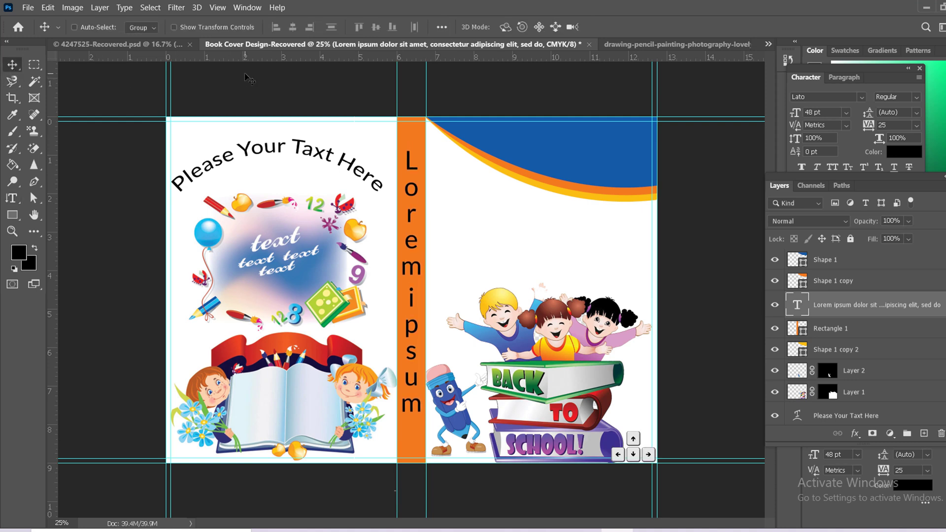
{"action": "key", "text": "shift+Down"}
{"action": "key", "text": "shift+Down"}
{"action": "key", "text": "shift+Down"}
{"action": "key", "text": "shift+Down"}
{"action": "key", "text": "shift+Down"}
{"action": "key", "text": "shift+Down"}
{"action": "key", "text": "shift+Down"}
{"action": "key", "text": "shift+Down"}
{"action": "key", "text": "shift+Down"}
{"action": "key", "text": "shift+Down"}
{"action": "key", "text": "shift+Down"}
{"action": "key", "text": "shift+Down"}
{"action": "key", "text": "shift+Down"}
{"action": "key", "text": "shift+Down"}
{"action": "key", "text": "shift+Down"}
{"action": "key", "text": "shift+Down"}
{"action": "key", "text": "shift+Down"}
{"action": "key", "text": "shift+Down"}
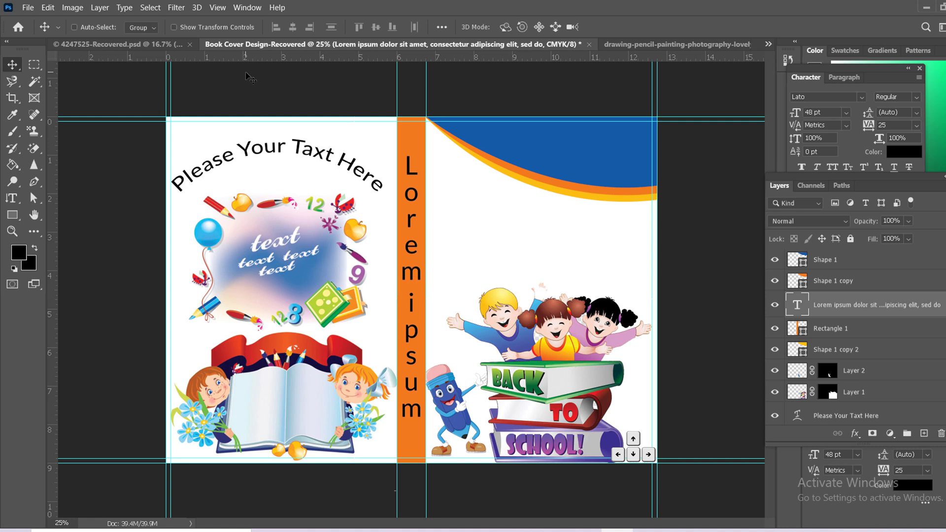
{"action": "key", "text": "shift+Down"}
{"action": "key", "text": "shift+Down"}
{"action": "key", "text": "shift+Down"}
{"action": "key", "text": "shift+Down"}
{"action": "key", "text": "shift+Down"}
{"action": "key", "text": "shift+Down"}
{"action": "key", "text": "shift+Down"}
{"action": "key", "text": "shift+Down"}
{"action": "key", "text": "shift+Down"}
{"action": "key", "text": "shift+Down"}
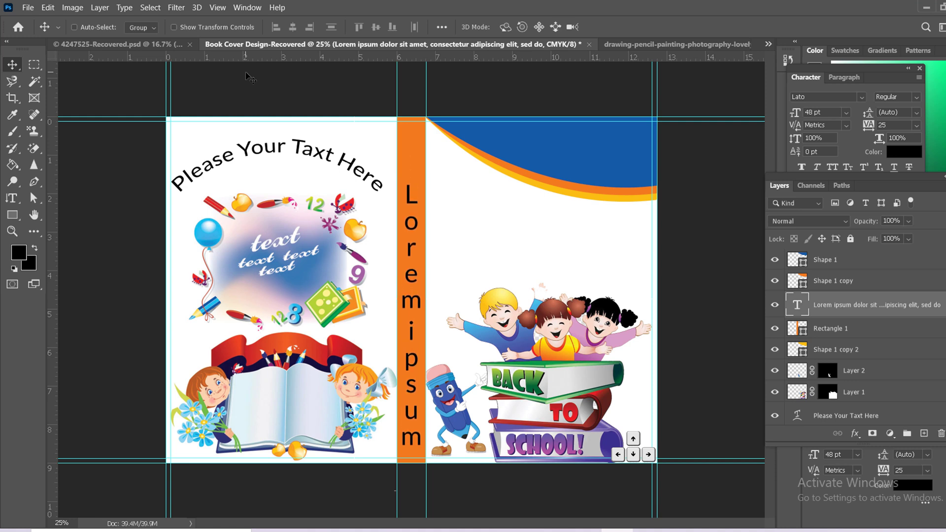
{"action": "key", "text": "shift+Down"}
{"action": "key", "text": "shift+Down"}
{"action": "key", "text": "shift+Down"}
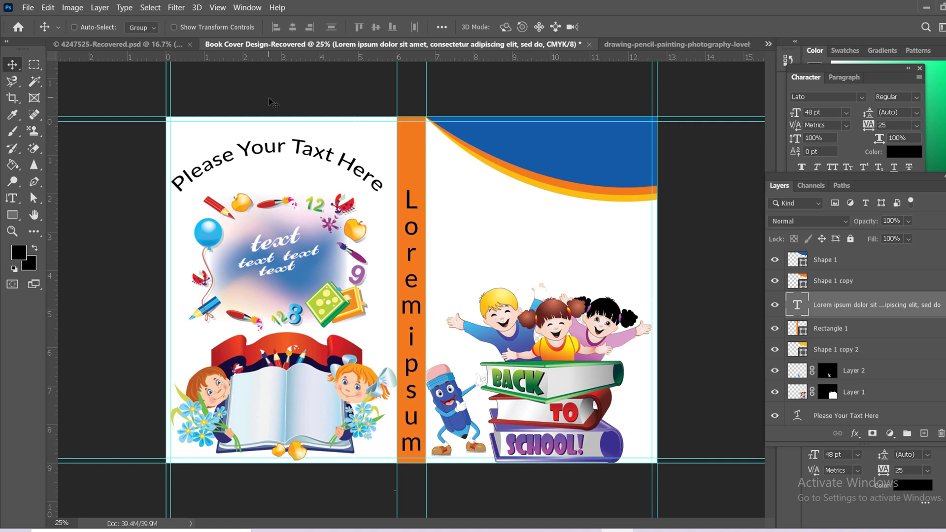
- Select the arched title text and shift it slightly toward the spine
{"action": "key", "text": "t"}
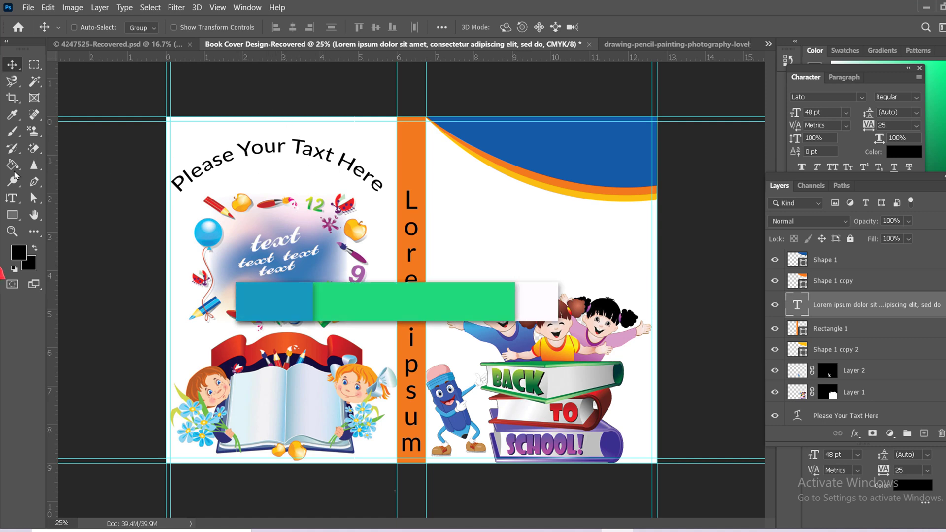
{"action": "left_click", "coordinate": [277, 149]}
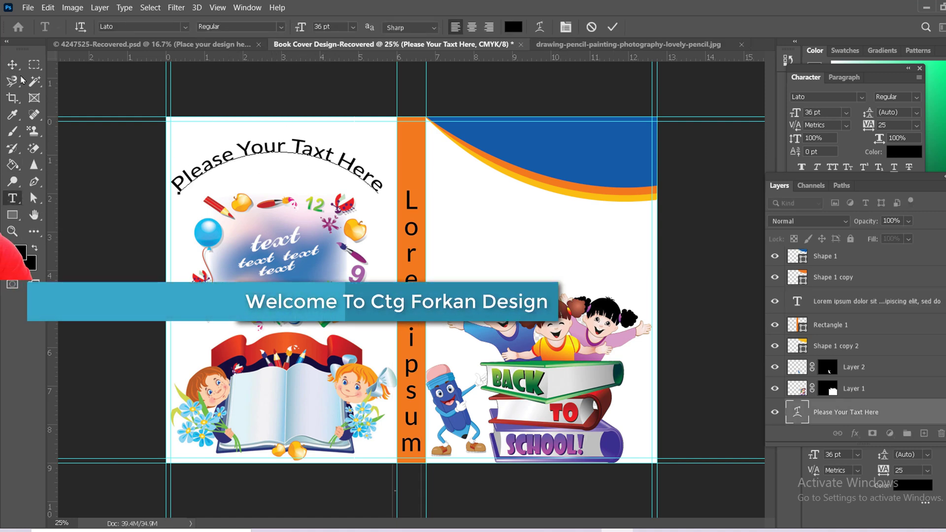
{"action": "left_click", "coordinate": [13, 64]}
{"action": "left_click_drag", "start_coordinate": [329, 151], "coordinate": [334, 150]}
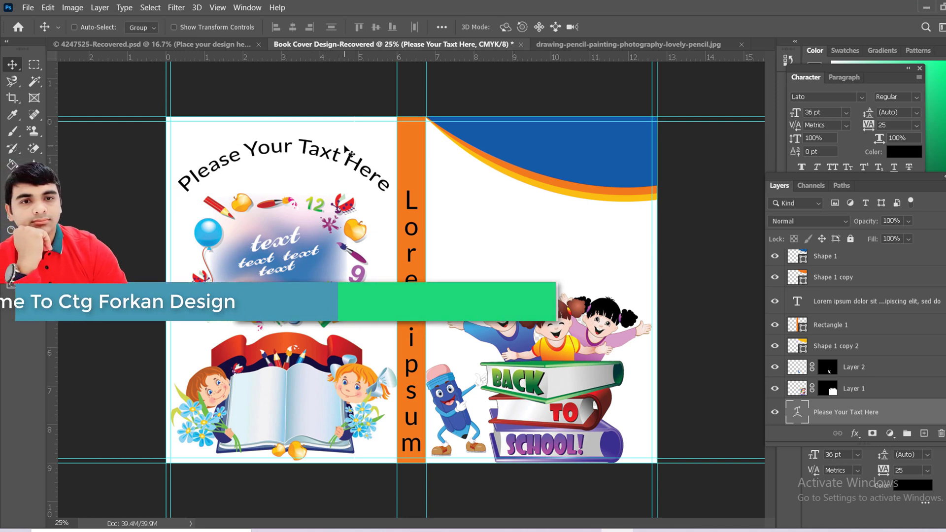
- Select the vertical spine text and nudge it slightly up, away from the bottom margin guide
{"action": "key", "text": "t"}
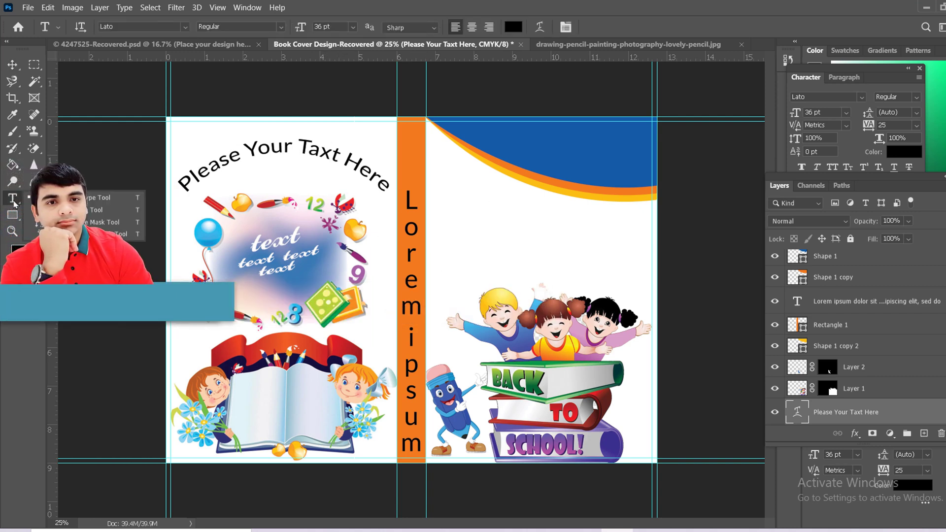
{"action": "left_click", "coordinate": [411, 216]}
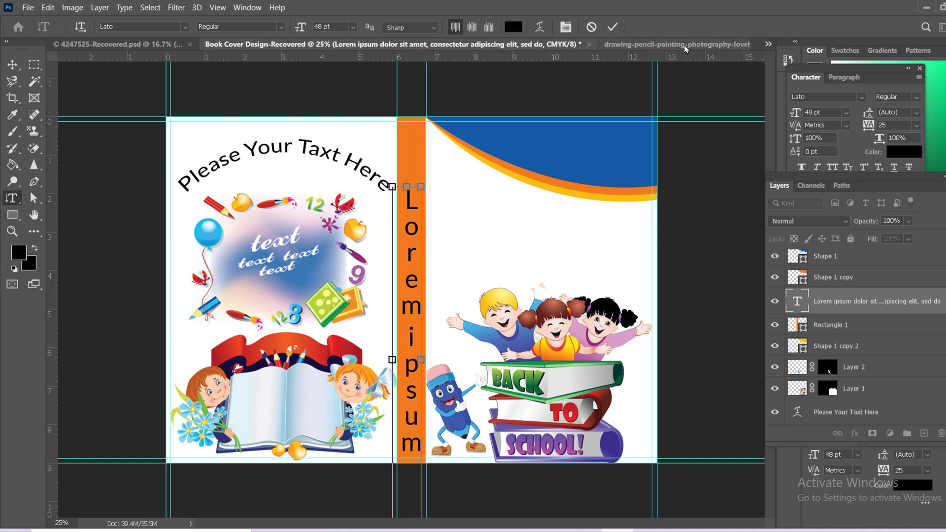
{"action": "left_click", "coordinate": [612, 27]}
{"action": "left_click", "coordinate": [12, 64]}
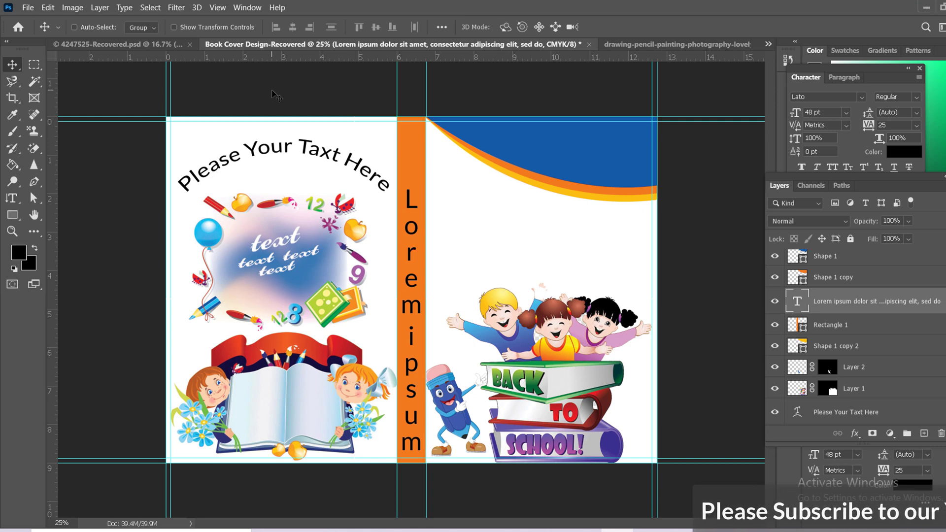
{"action": "key", "text": "shift+Up"}
{"action": "key", "text": "shift+Up"}
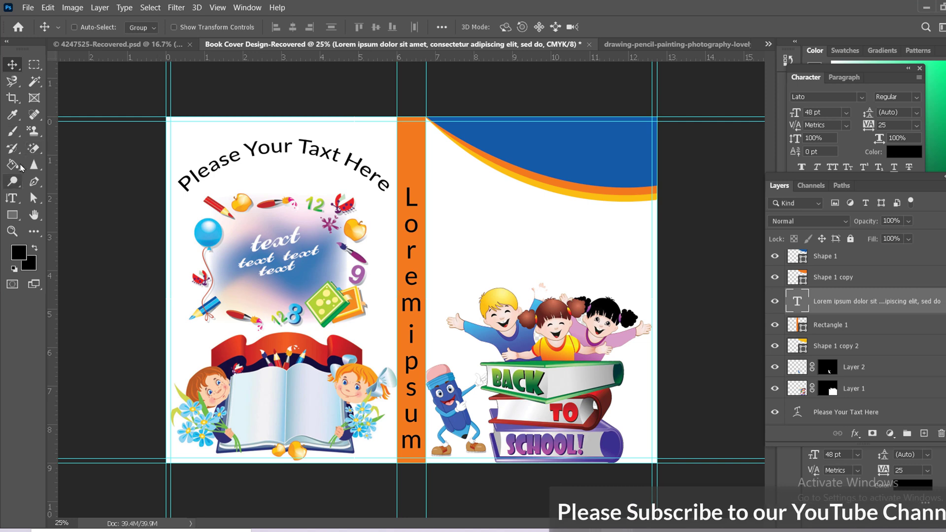
- Create a new layer above the spine text and set up horizontal type at 10 pt in white
{"action": "right_click", "coordinate": [13, 198]}
{"action": "left_click", "coordinate": [74, 196]}
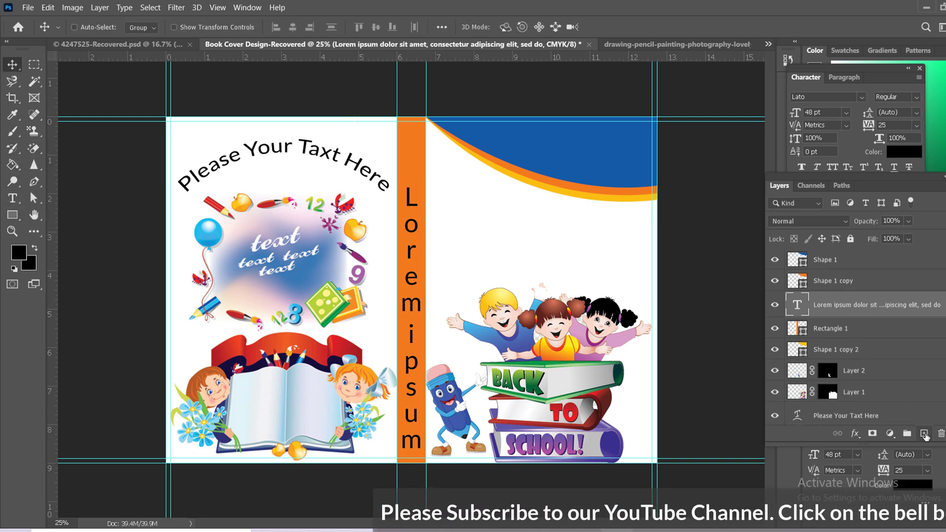
{"action": "left_click", "coordinate": [924, 433]}
{"action": "left_click", "coordinate": [13, 198]}
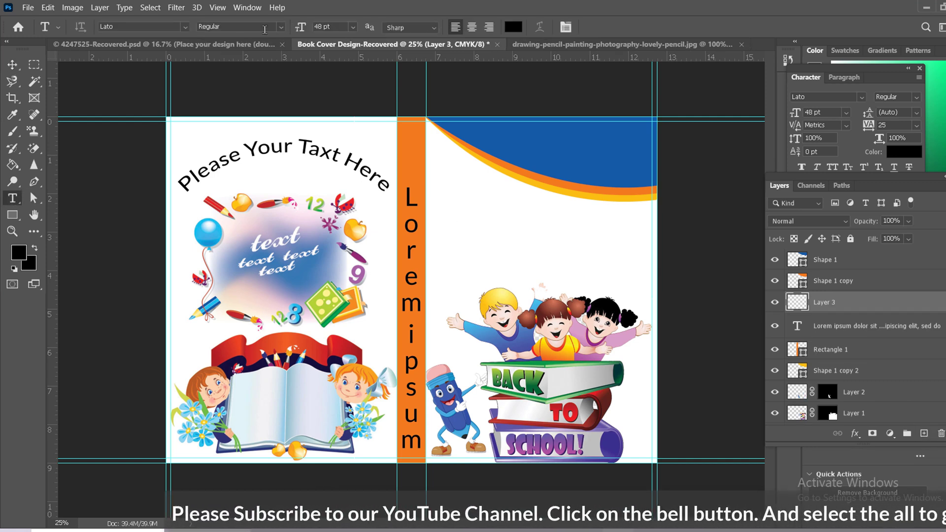
{"action": "left_click", "coordinate": [356, 26]}
{"action": "left_click", "coordinate": [339, 79]}
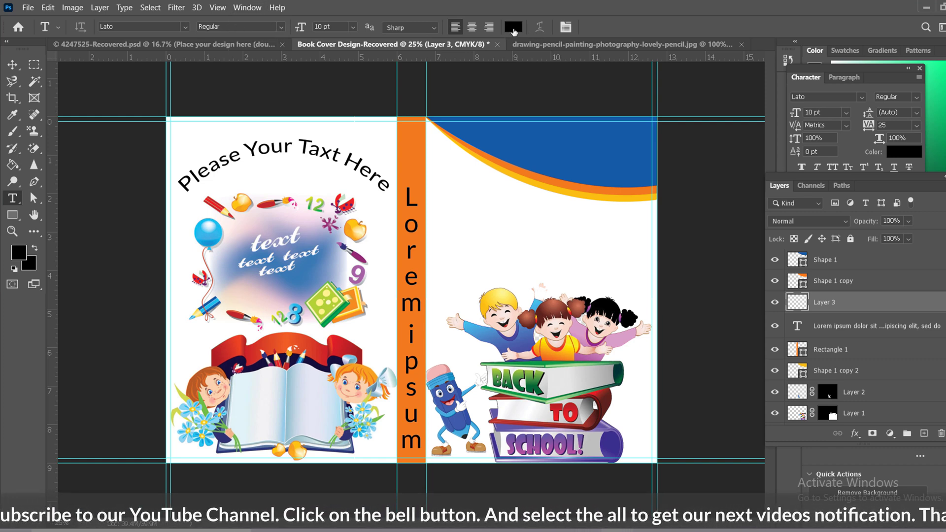
{"action": "left_click", "coordinate": [513, 27]}
{"action": "left_click", "coordinate": [670, 187]}
{"action": "left_click", "coordinate": [921, 110]}
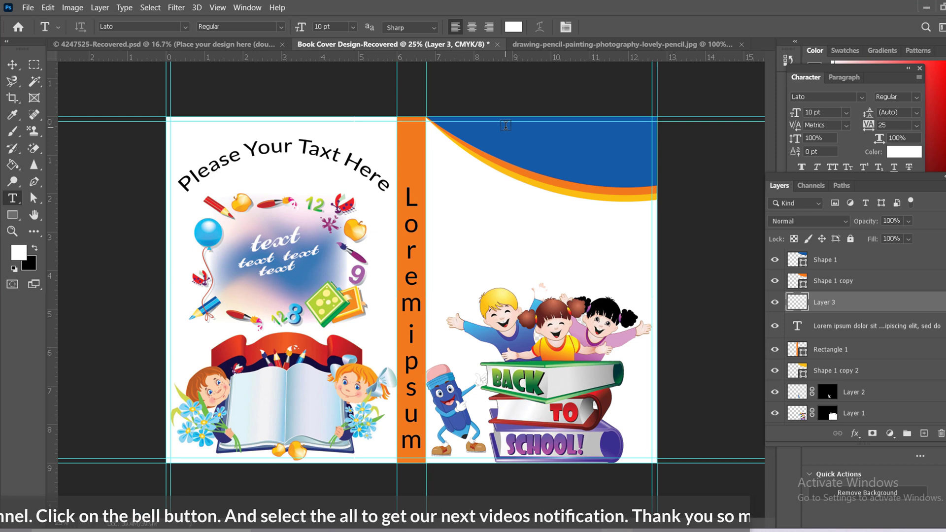
- Add a Lorem ipsum placeholder paragraph over the blue curve and move its layer above Shape 1
{"action": "left_click_drag", "start_coordinate": [507, 126], "coordinate": [648, 162]}
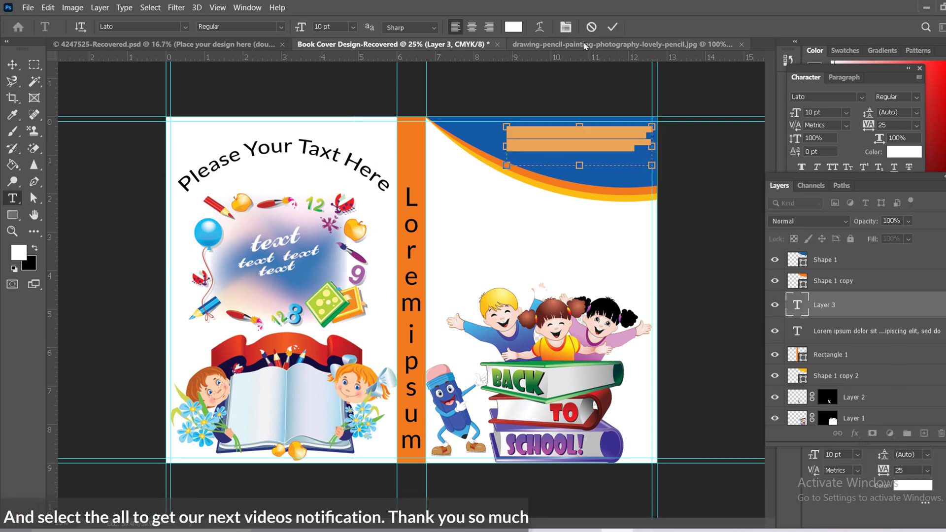
{"action": "left_click", "coordinate": [609, 27]}
{"action": "left_click_drag", "start_coordinate": [858, 312], "coordinate": [850, 263]}
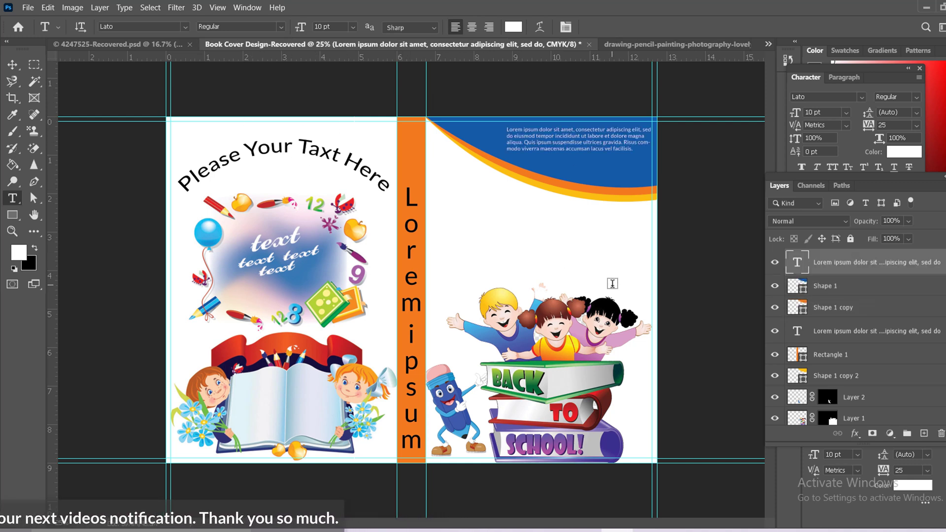
- Shift the white paragraph slightly up within the blue curve, toward the top margin guide
{"action": "left_click", "coordinate": [13, 64]}
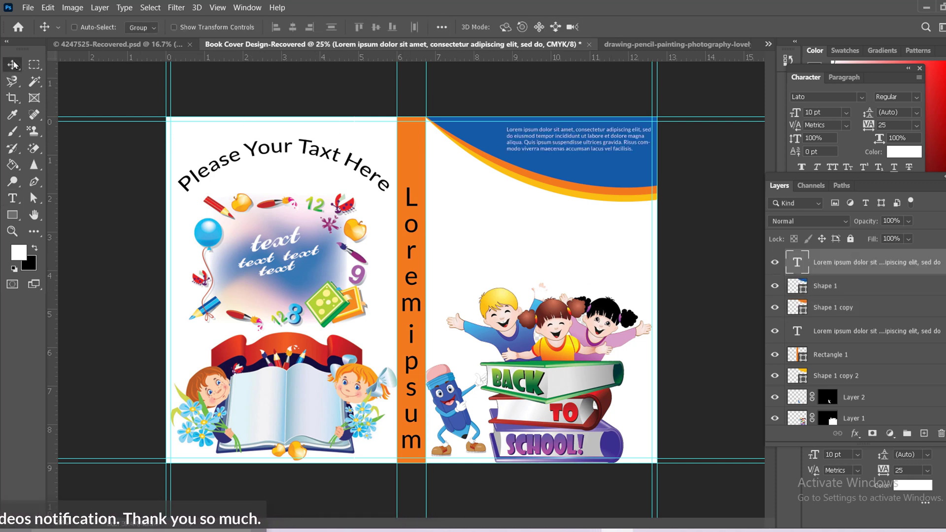
{"action": "scroll", "coordinate": [490, 123], "scroll_direction": "up", "scroll_amount": 1}
{"action": "scroll", "coordinate": [566, 151], "scroll_direction": "up", "scroll_amount": 1}
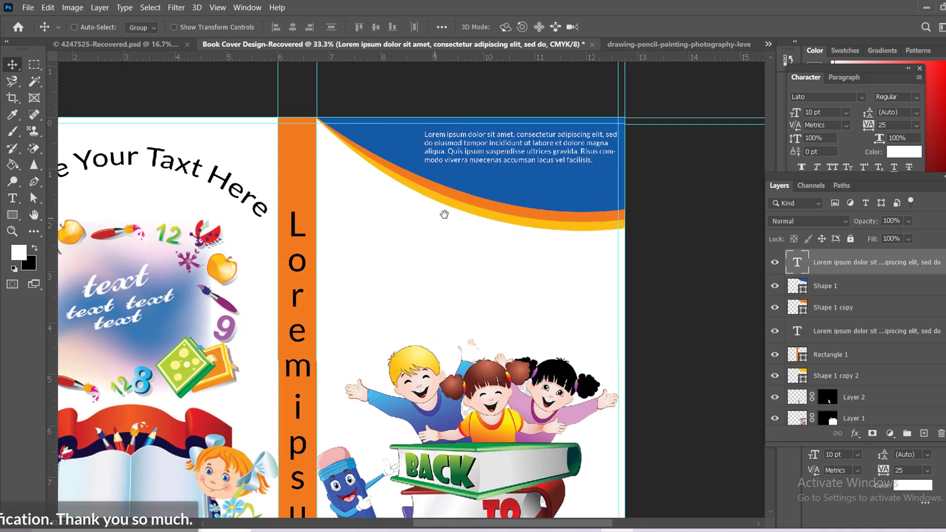
{"action": "left_click_drag", "start_coordinate": [540, 181], "coordinate": [593, 157]}
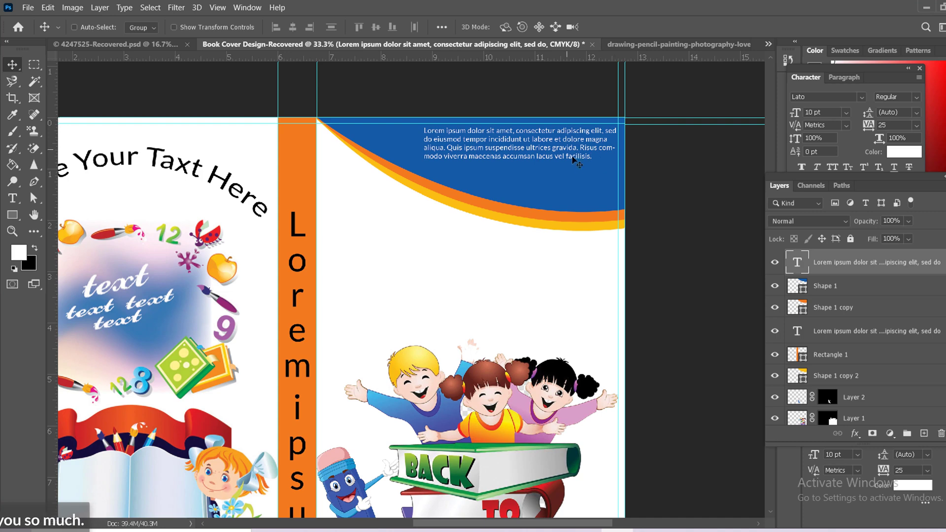
{"action": "key", "text": "ctrl+minus"}
{"action": "key", "text": "ctrl+minus"}
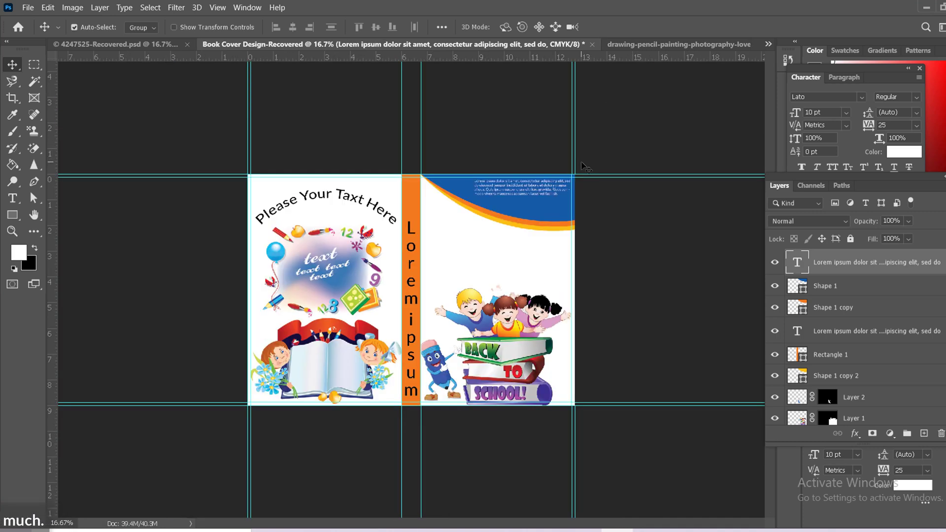
{"action": "key", "text": "ctrl+plus"}
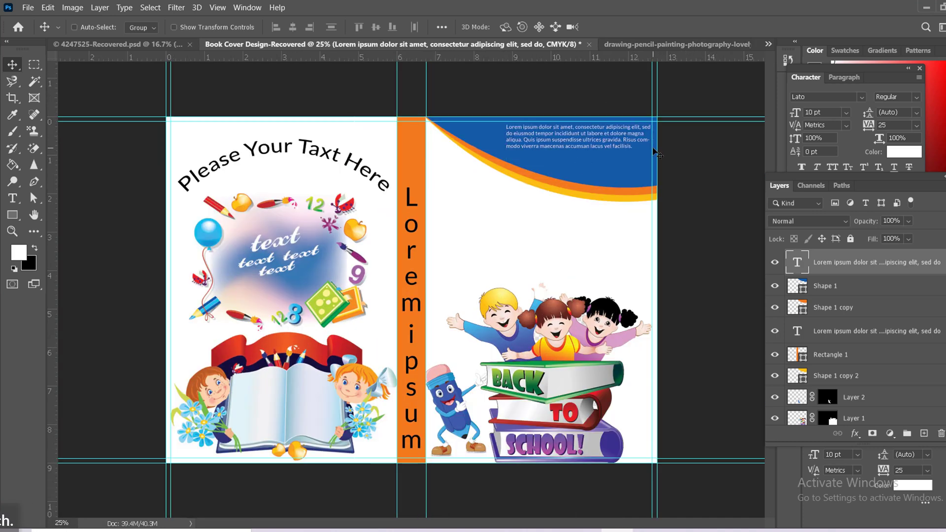
{"action": "left_click_drag", "start_coordinate": [652, 148], "coordinate": [657, 145]}
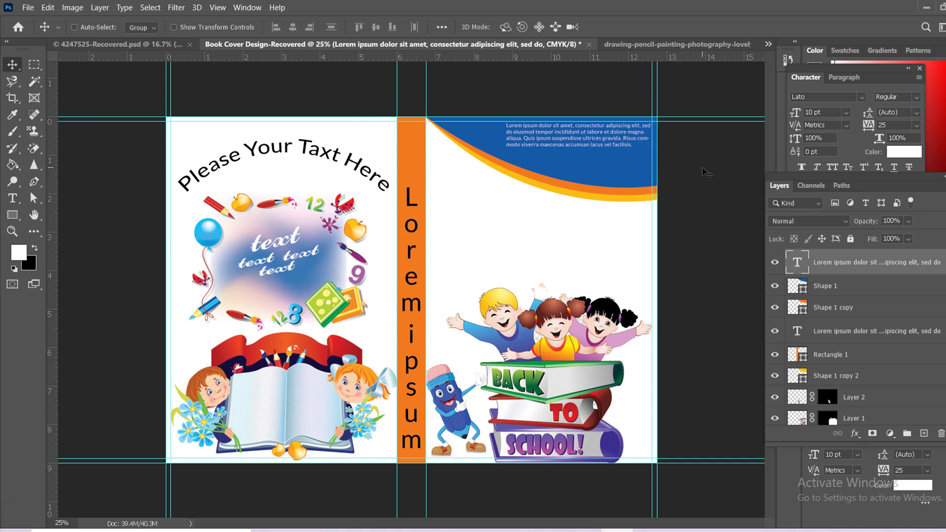
- Create a new layer above the white paragraph and set the horizontal type size to 60 pt
{"action": "key", "text": "ctrl+shift+alt+n"}
{"action": "key", "text": "t"}
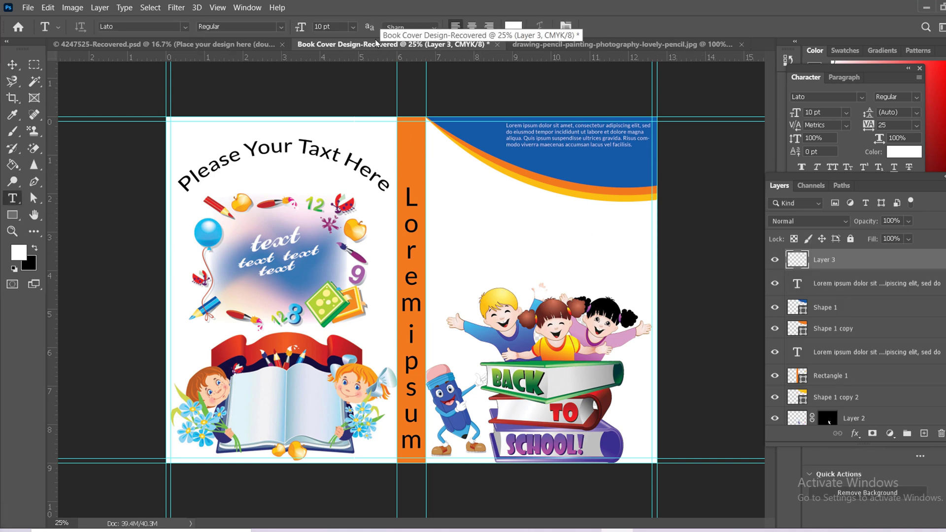
{"action": "left_click", "coordinate": [353, 26]}
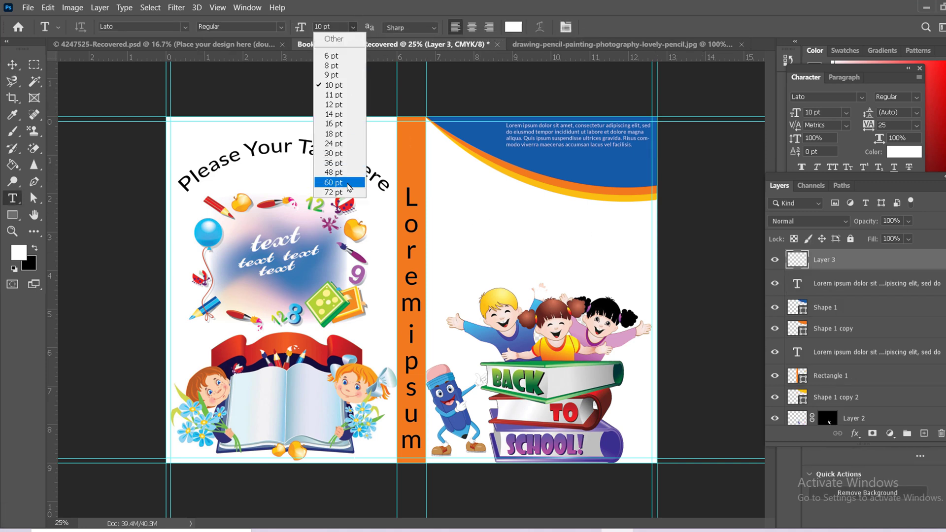
{"action": "left_click", "coordinate": [332, 182]}
- Set the type font to Lato Bold and the text colour to black
{"action": "left_click", "coordinate": [185, 26]}
{"action": "left_click", "coordinate": [186, 28]}
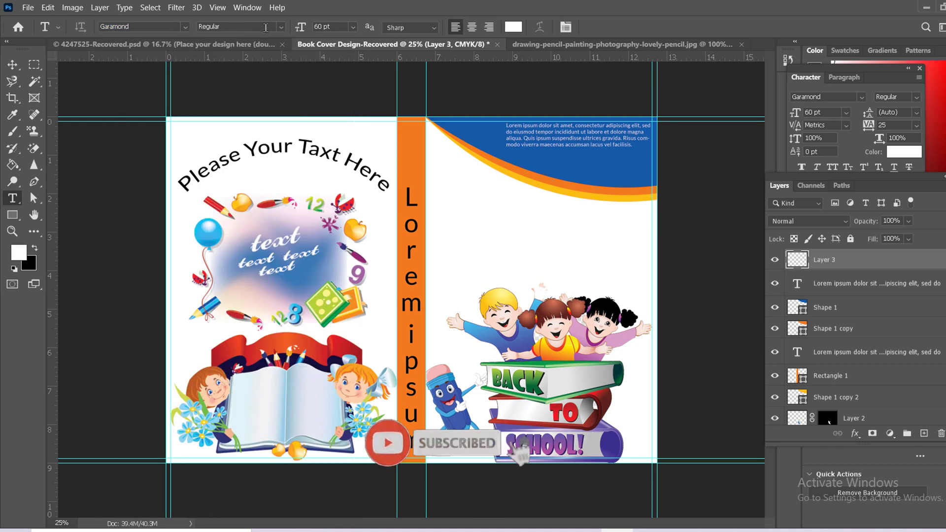
{"action": "left_click", "coordinate": [185, 28]}
{"action": "scroll", "coordinate": [175, 114], "scroll_direction": "up", "scroll_amount": 5}
{"action": "scroll", "coordinate": [173, 115], "scroll_direction": "up", "scroll_amount": 15}
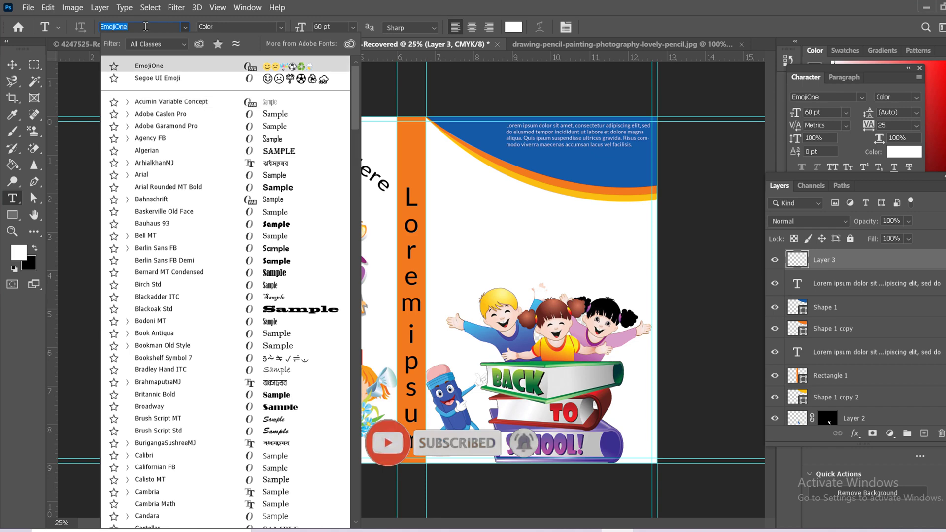
{"action": "type", "text": "la"}
{"action": "left_click", "coordinate": [160, 78]}
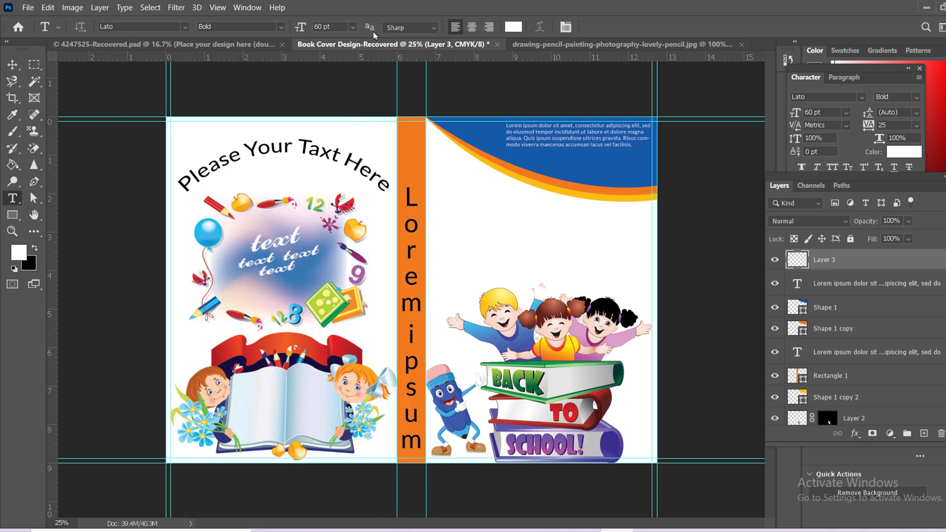
{"action": "left_click", "coordinate": [513, 28]}
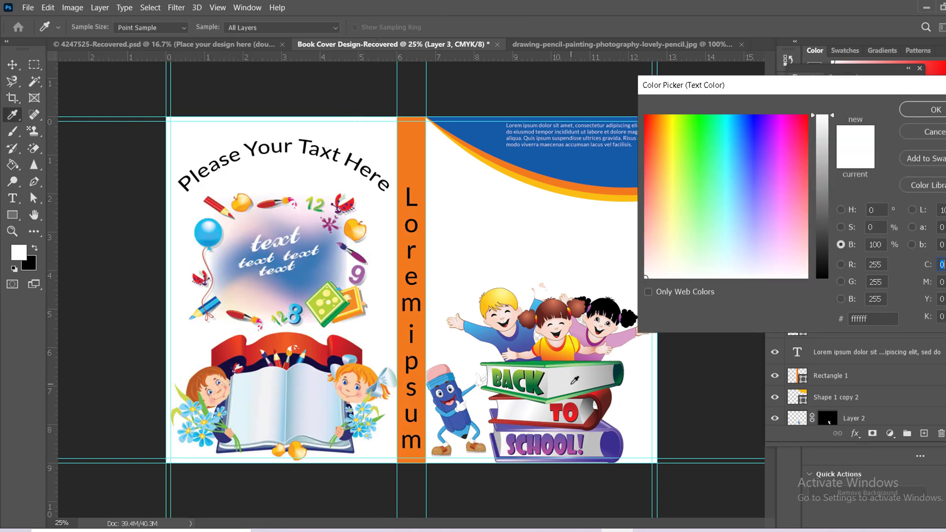
{"action": "left_click", "coordinate": [615, 309]}
{"action": "left_click", "coordinate": [929, 112]}
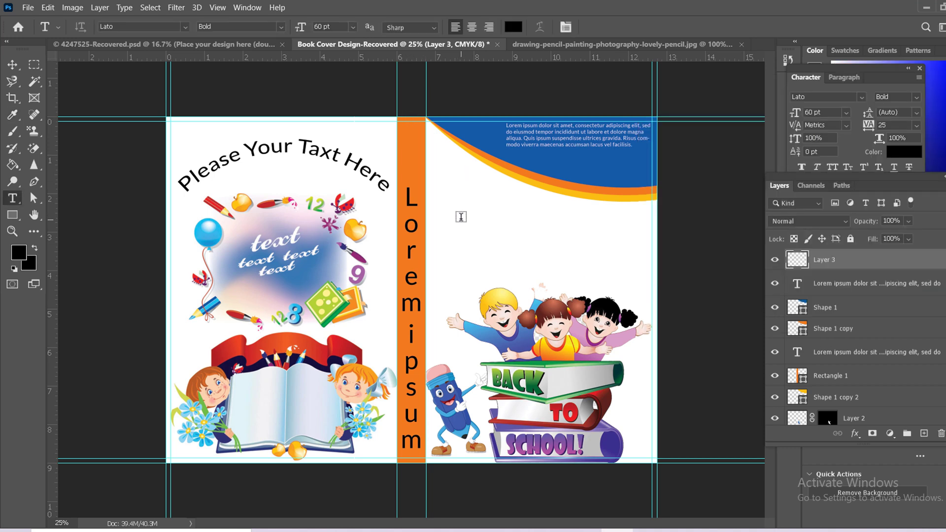
- Add the letters A and B as separate text layers, stepping diagonally down below the curved stripes on the front cover
{"action": "left_click", "coordinate": [443, 225]}
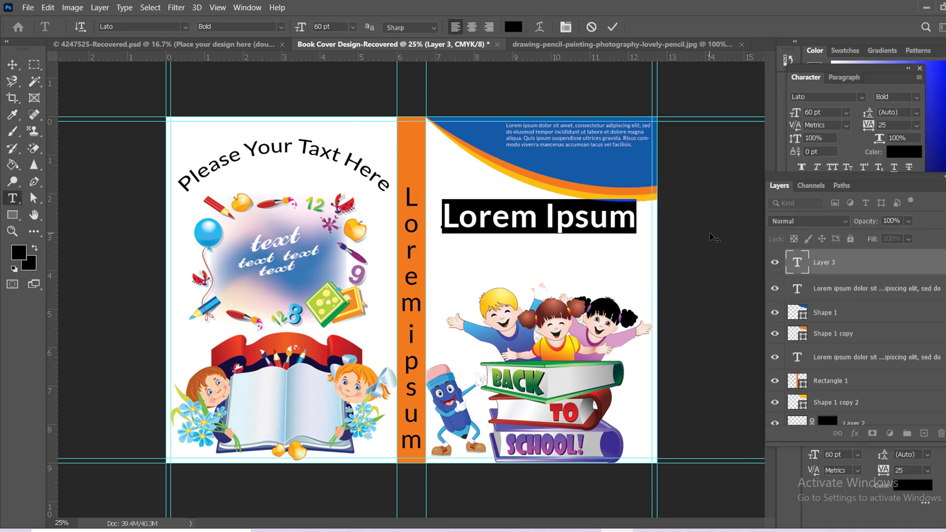
{"action": "type", "text": "A"}
{"action": "left_click", "coordinate": [474, 248]}
{"action": "type", "text": "B"}
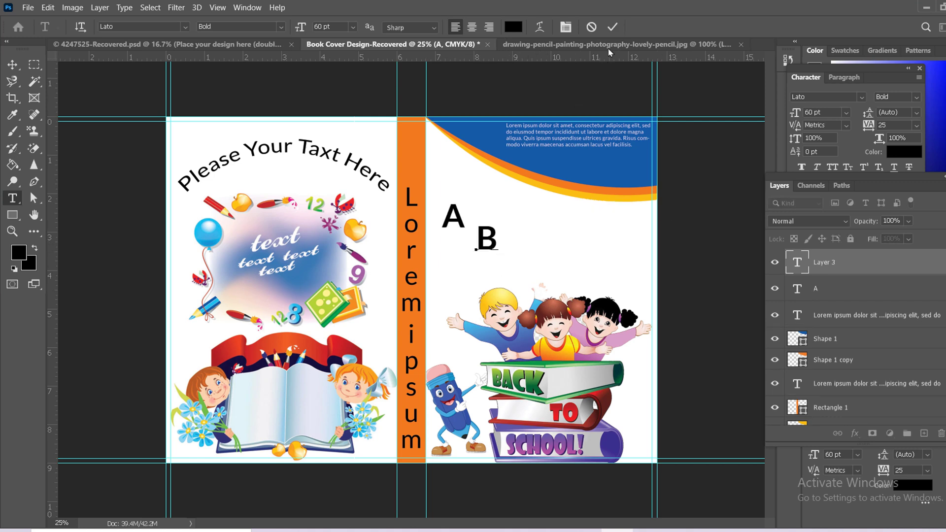
{"action": "left_click_drag", "start_coordinate": [485, 245], "coordinate": [505, 252]}
{"action": "left_click", "coordinate": [613, 27]}
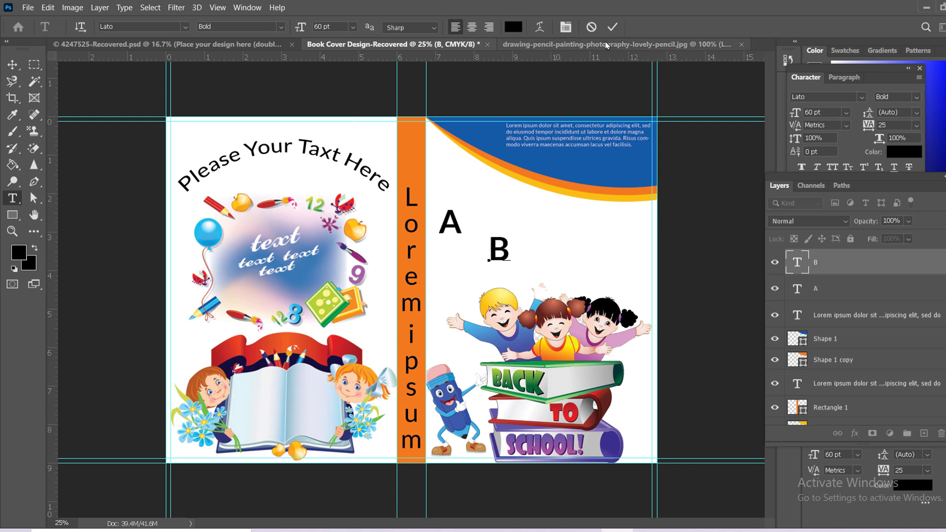
{"action": "left_click", "coordinate": [612, 28]}
- Add the letters C and D as separate text layers, continuing the descending diagonal just above the children
{"action": "left_click", "coordinate": [556, 274]}
{"action": "type", "text": "C"}
{"action": "left_click", "coordinate": [612, 27]}
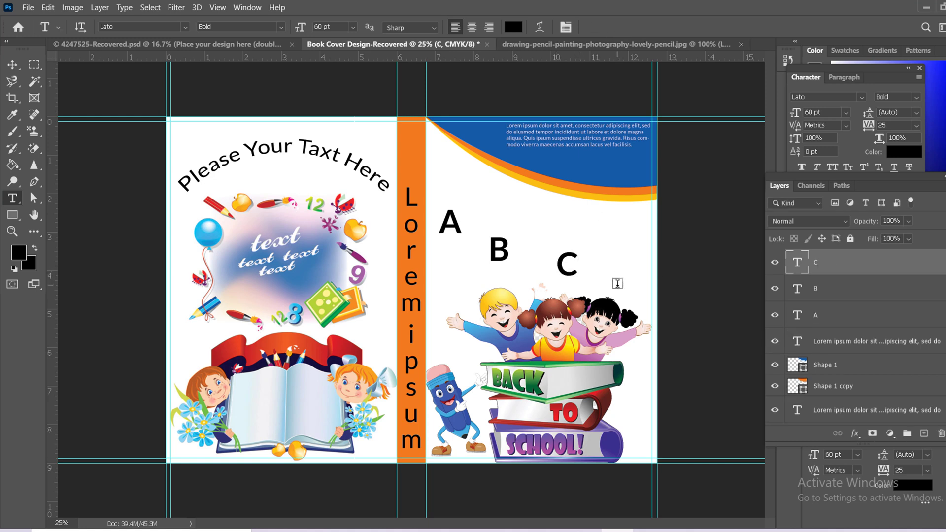
{"action": "left_click", "coordinate": [616, 281]}
{"action": "type", "text": "D"}
{"action": "mouse_move", "coordinate": [636, 282]}
{"action": "left_mouse_down"}
{"action": "mouse_move", "coordinate": [639, 291]}
{"action": "mouse_move", "coordinate": [627, 294]}
{"action": "left_mouse_up"}
{"action": "left_click", "coordinate": [612, 28]}
{"action": "left_click", "coordinate": [568, 272]}
{"action": "left_click_drag", "start_coordinate": [574, 273], "coordinate": [565, 275]}
{"action": "left_click_drag", "start_coordinate": [636, 284], "coordinate": [636, 288]}
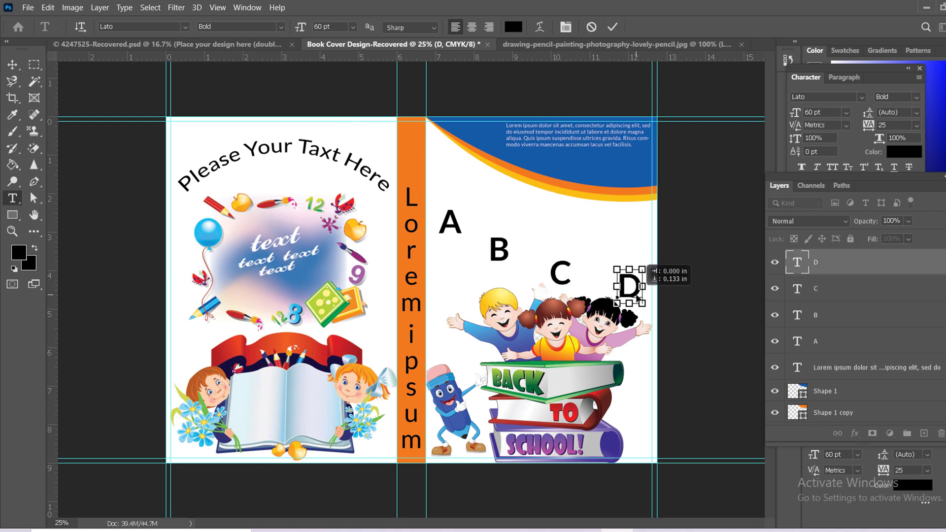
{"action": "left_click", "coordinate": [613, 28]}
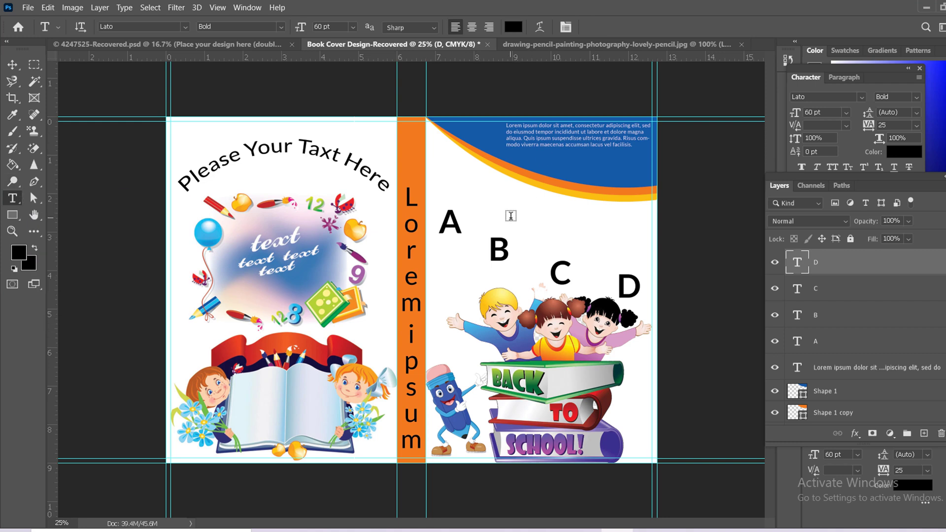
- Add the number 1 as a text layer above and between the letters A and B
{"action": "left_click", "coordinate": [486, 200]}
{"action": "type", "text": "1"}
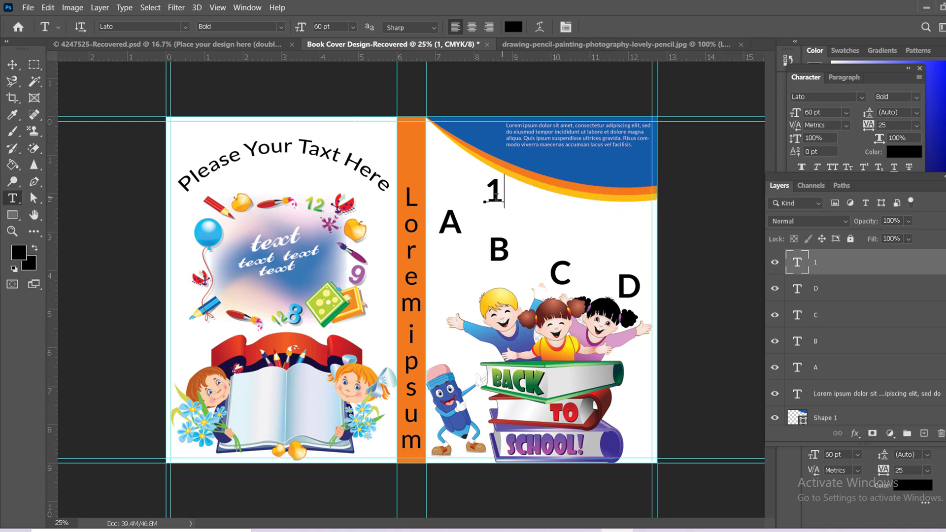
{"action": "left_click_drag", "start_coordinate": [497, 207], "coordinate": [483, 200]}
{"action": "key", "text": "ctrl+z"}
{"action": "left_click", "coordinate": [493, 197]}
- Add the numbers 2 and 3 as separate text layers, forming a descending diagonal above the letters C and D
{"action": "left_click", "coordinate": [561, 241]}
{"action": "left_click", "coordinate": [539, 231]}
{"action": "type", "text": "2"}
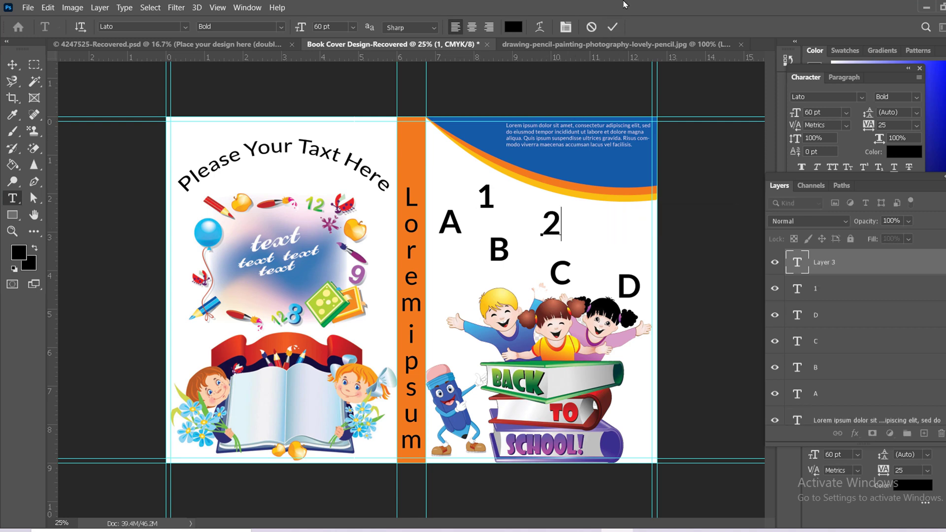
{"action": "left_click_drag", "start_coordinate": [546, 236], "coordinate": [546, 234]}
{"action": "left_click", "coordinate": [612, 27]}
{"action": "left_click", "coordinate": [608, 243]}
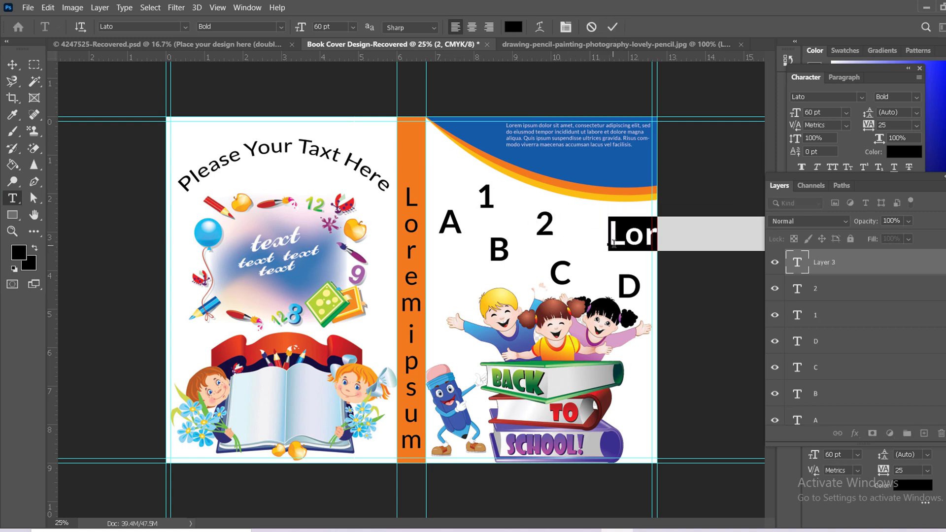
{"action": "type", "text": "3"}
{"action": "left_click_drag", "start_coordinate": [622, 244], "coordinate": [610, 256]}
{"action": "left_click", "coordinate": [612, 27]}
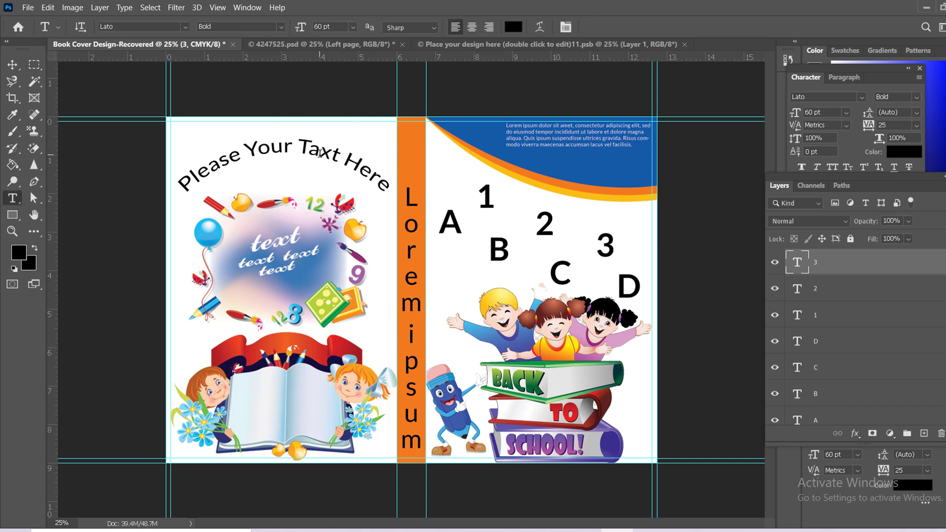
- Correct the misspelled word in the arched title so it reads "Please Your Text Here"
{"action": "left_click", "coordinate": [318, 151]}
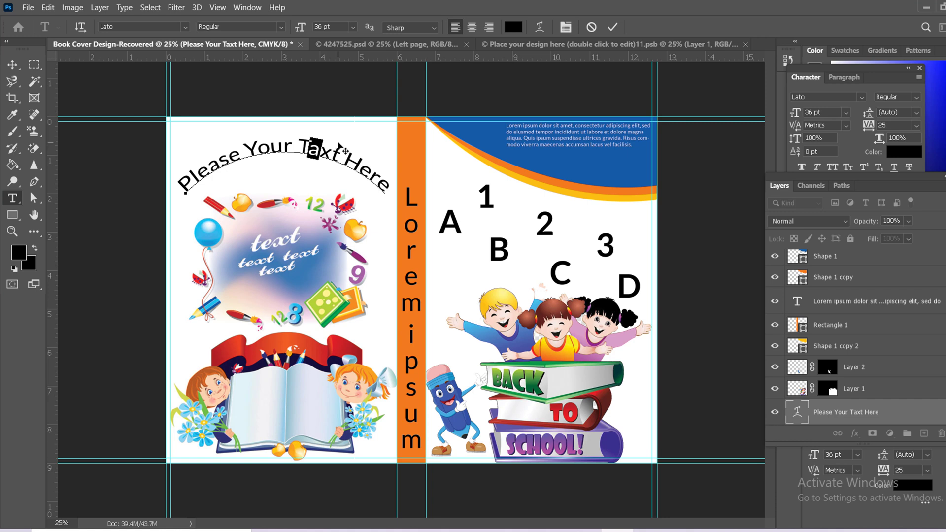
{"action": "type", "text": "E"}
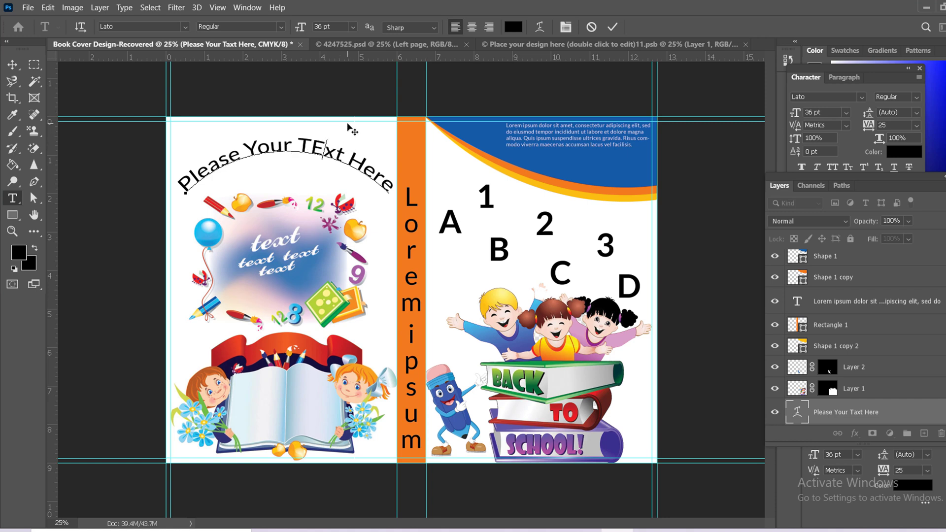
{"action": "key", "text": "BackSpace"}
{"action": "type", "text": "e"}
{"action": "left_click", "coordinate": [612, 27]}
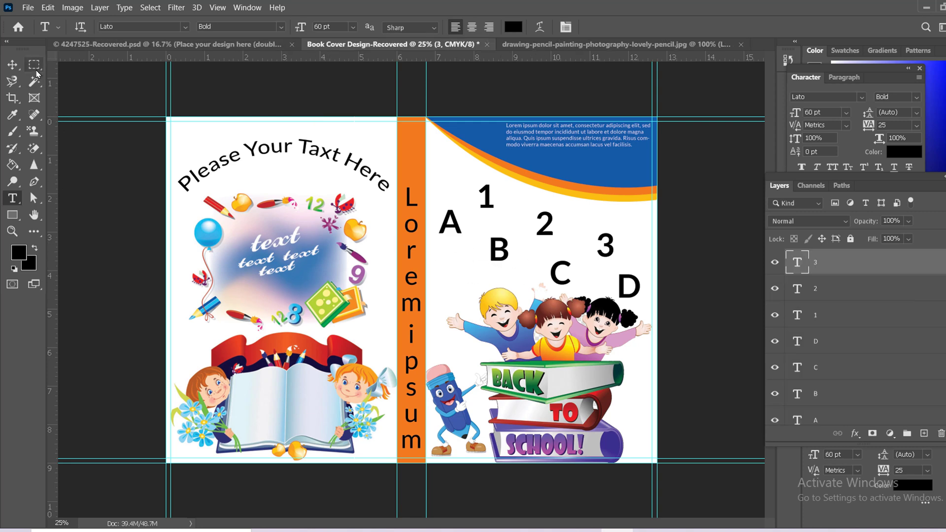
- Switch to File Explorer and go to the Program Files (x86) folder on Local Disk (E:)
{"action": "left_click", "coordinate": [34, 64]}
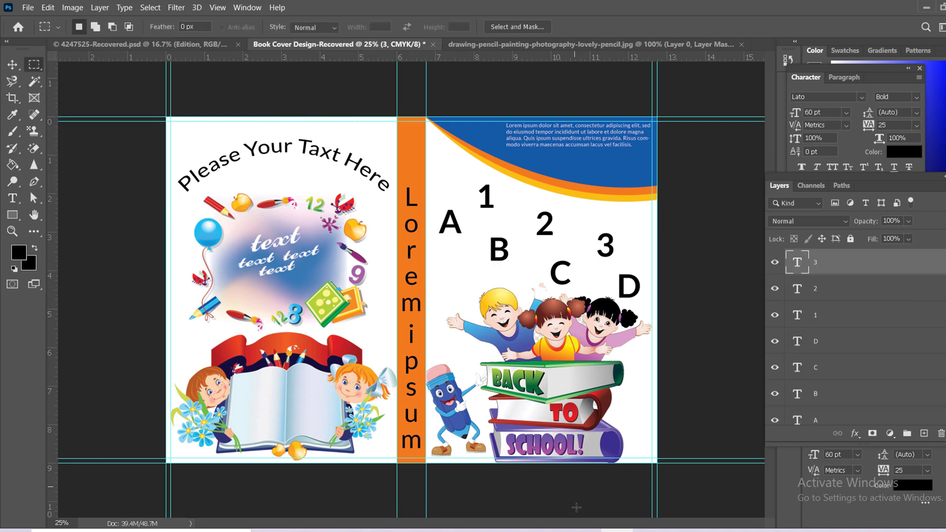
{"action": "left_click", "coordinate": [553, 531]}
{"action": "left_click", "coordinate": [937, 9]}
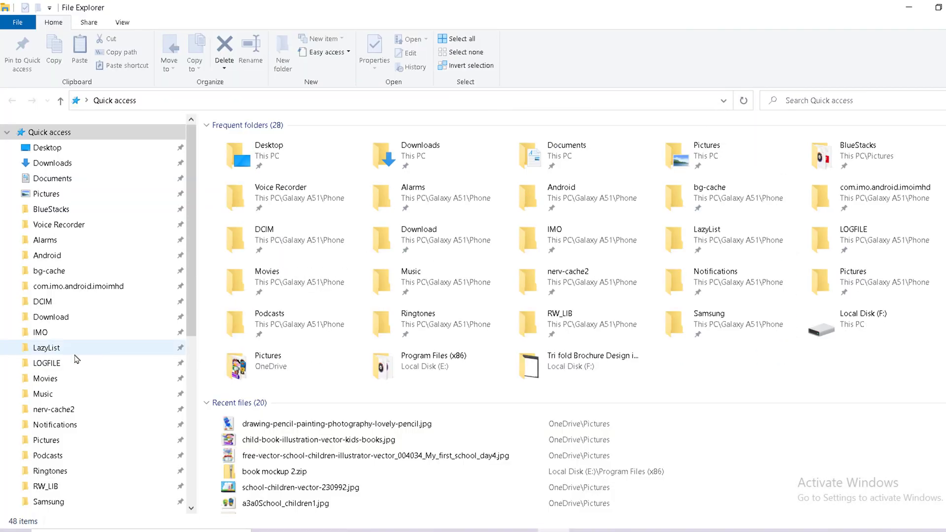
{"action": "scroll", "coordinate": [78, 374], "scroll_direction": "down", "scroll_amount": 6}
{"action": "scroll", "coordinate": [79, 465], "scroll_direction": "down", "scroll_amount": 2}
{"action": "left_click", "coordinate": [81, 455]}
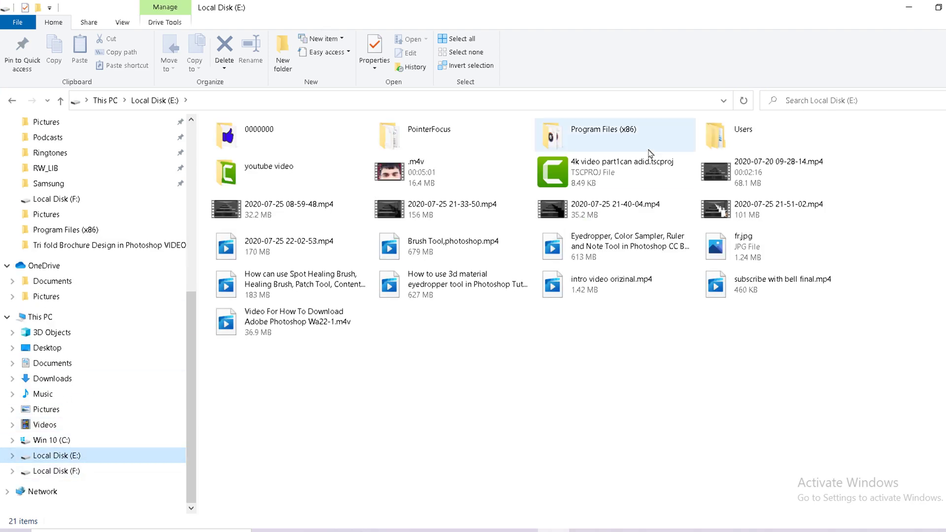
{"action": "double_click", "coordinate": [571, 122]}
- Open 4247525.psd from book mockup 2.zip in Photoshop, declining to update the already open copy
{"action": "scroll", "coordinate": [810, 418], "scroll_direction": "down", "scroll_amount": 5}
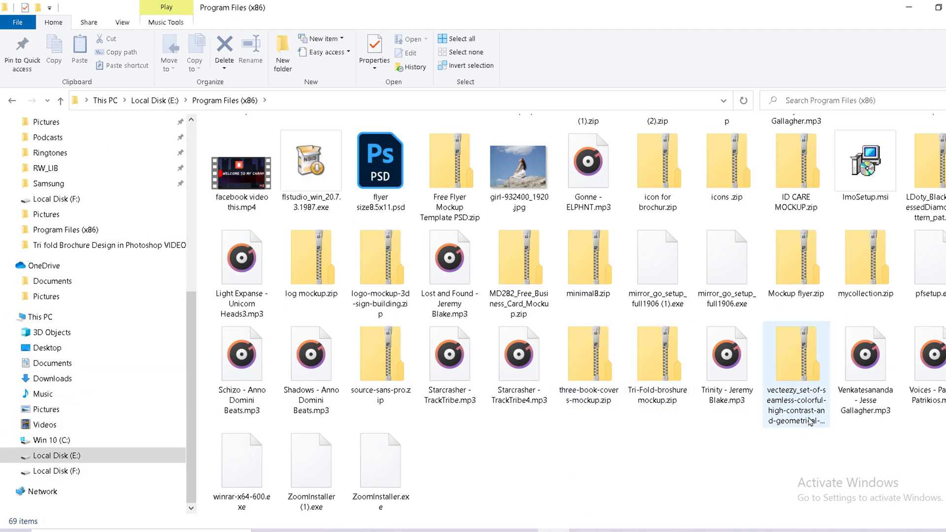
{"action": "scroll", "coordinate": [520, 336], "scroll_direction": "up", "scroll_amount": 3}
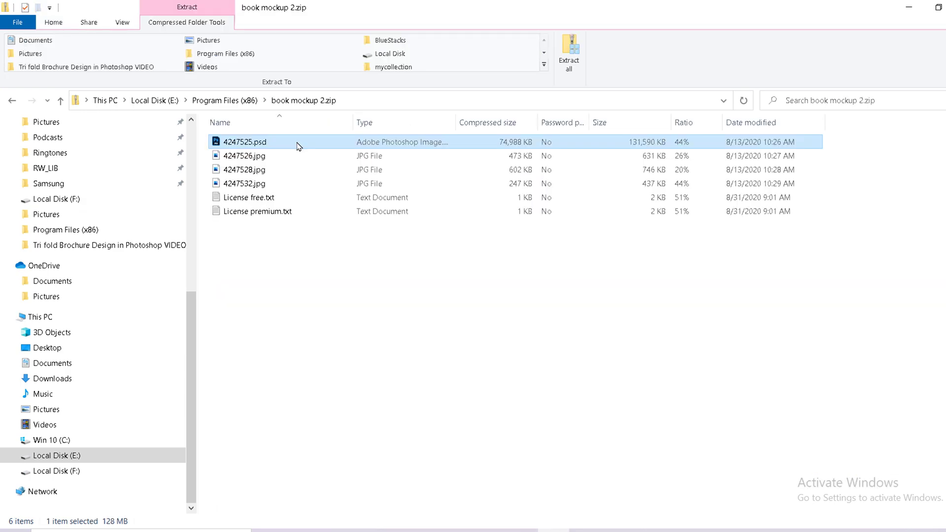
{"action": "double_click", "coordinate": [296, 145]}
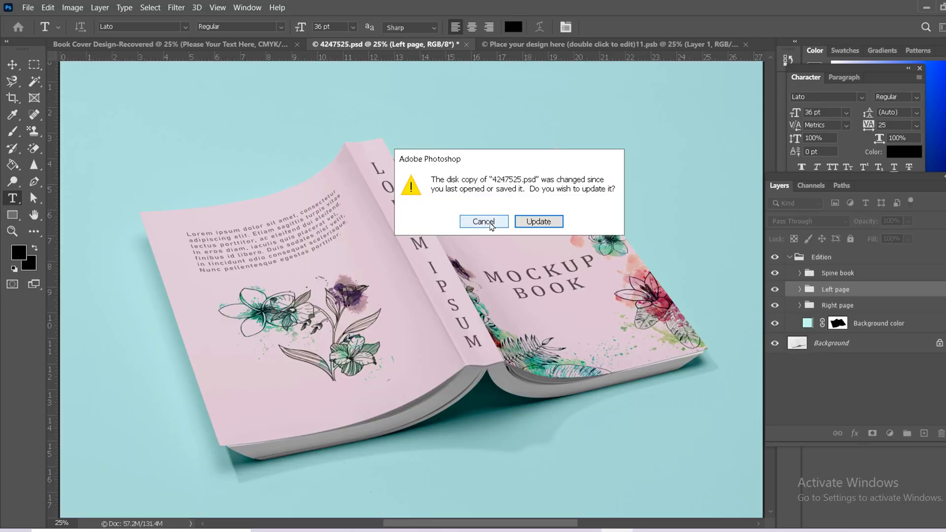
{"action": "left_click", "coordinate": [483, 221]}
{"action": "left_click", "coordinate": [170, 44]}
{"action": "left_click", "coordinate": [385, 44]}
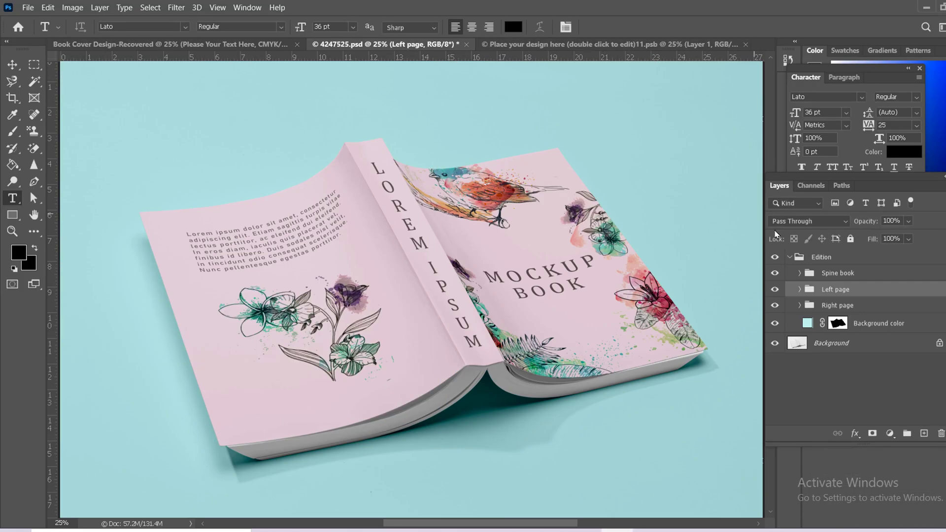
- Select the whole front cover area of the book cover design with a rectangular marquee and copy it merged
{"action": "key", "text": "ctrl+shift+Tab"}
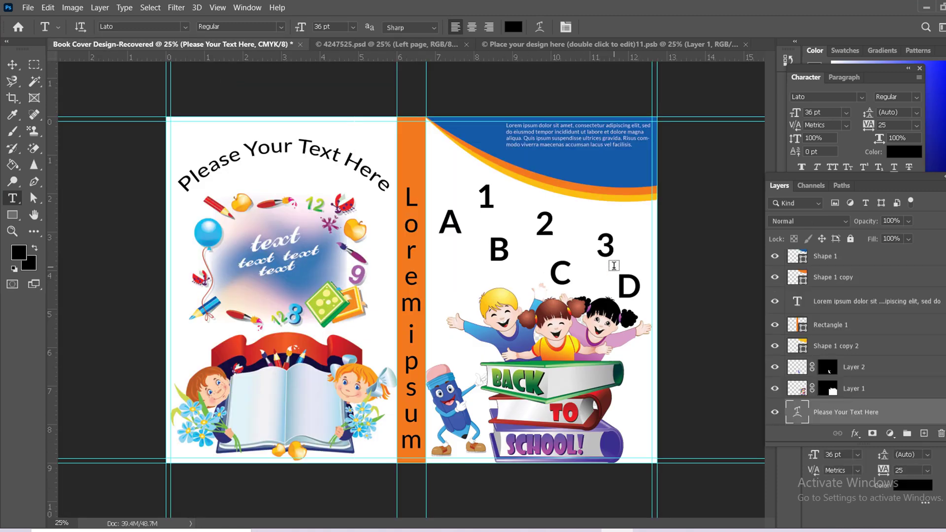
{"action": "left_click", "coordinate": [36, 66]}
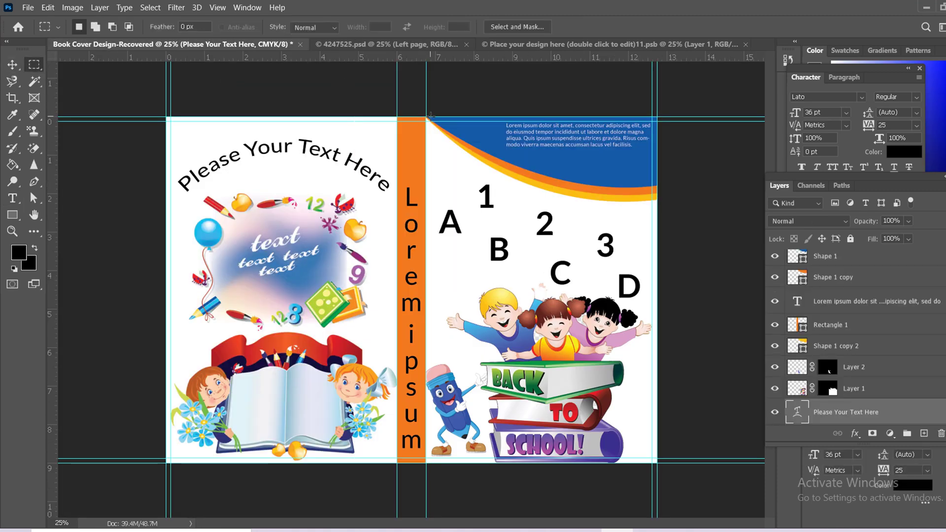
{"action": "left_click_drag", "start_coordinate": [430, 116], "coordinate": [656, 462]}
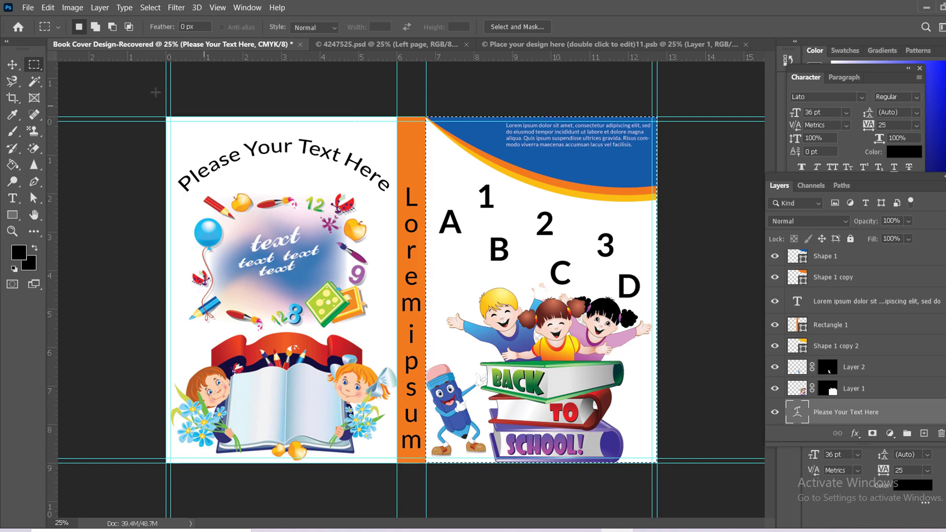
{"action": "left_click", "coordinate": [48, 7]}
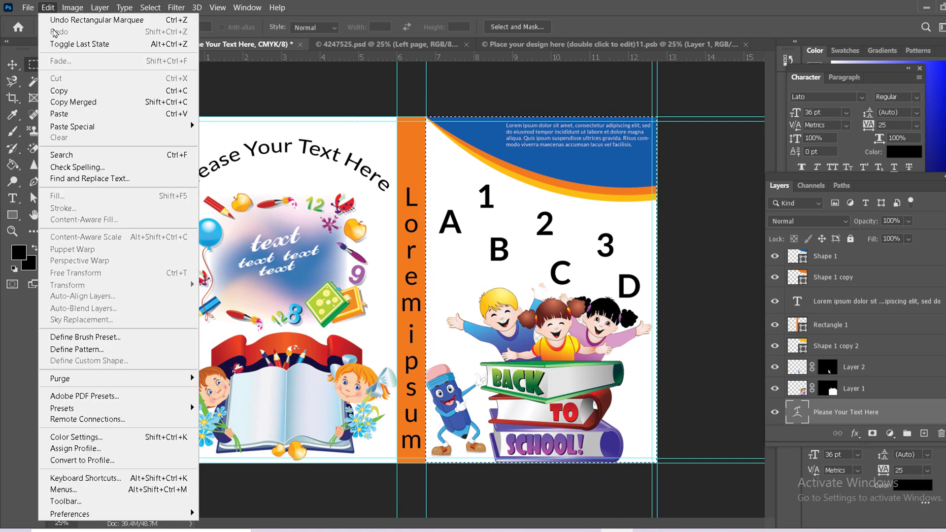
{"action": "left_click", "coordinate": [74, 105]}
- Open the smart object inside the Right page group of the 4247525.psd mockup for editing
{"action": "left_click", "coordinate": [386, 44]}
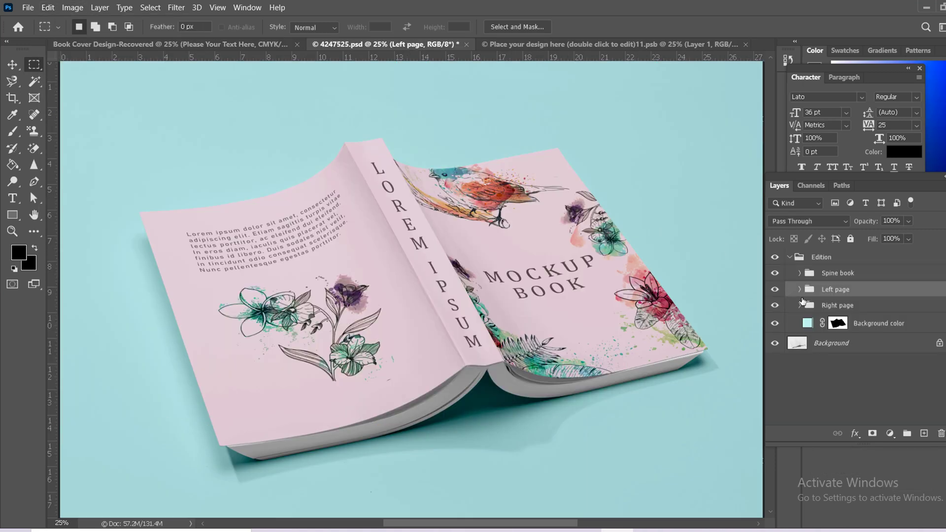
{"action": "left_click", "coordinate": [775, 306]}
{"action": "left_click", "coordinate": [775, 305]}
{"action": "left_click", "coordinate": [799, 305]}
{"action": "left_click", "coordinate": [823, 326]}
{"action": "double_click", "coordinate": [824, 326]}
- Paste the front cover, scale it to fill the smart object's canvas, save it, and return to the book mockup
{"action": "key", "text": "ctrl+v"}
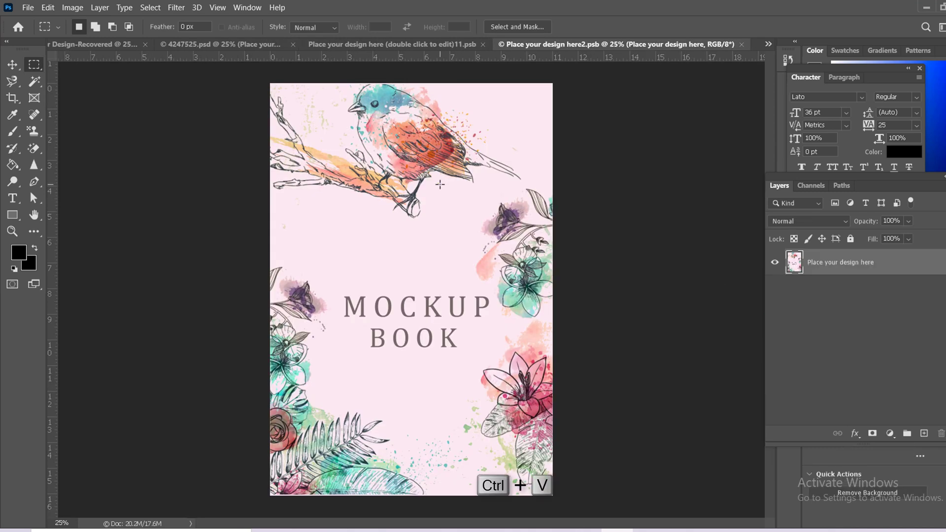
{"action": "key", "text": "ctrl+t"}
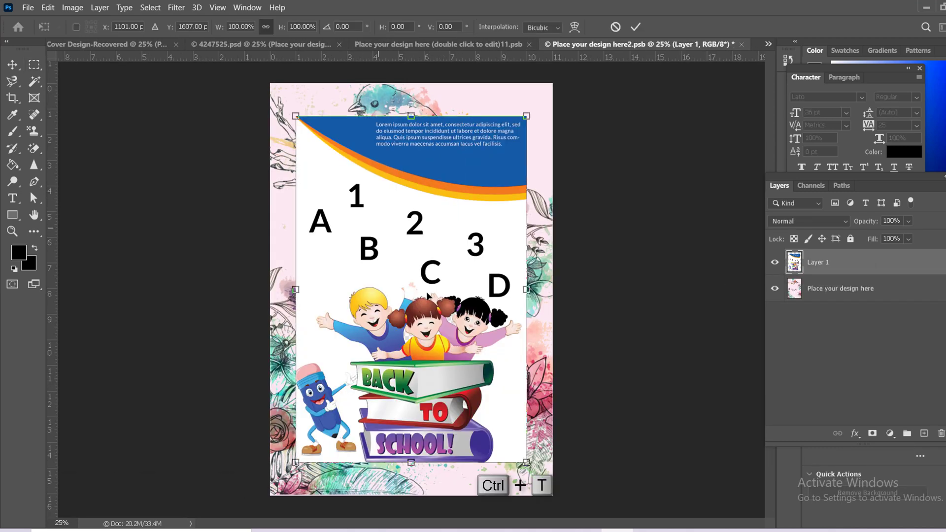
{"action": "left_click_drag", "start_coordinate": [526, 462], "coordinate": [552, 496]}
{"action": "left_click", "coordinate": [635, 26]}
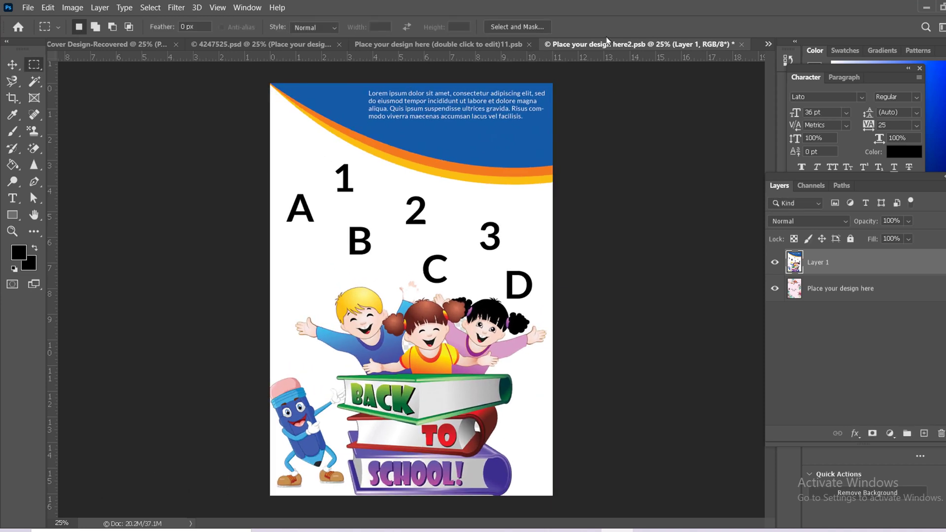
{"action": "key", "text": "ctrl+s"}
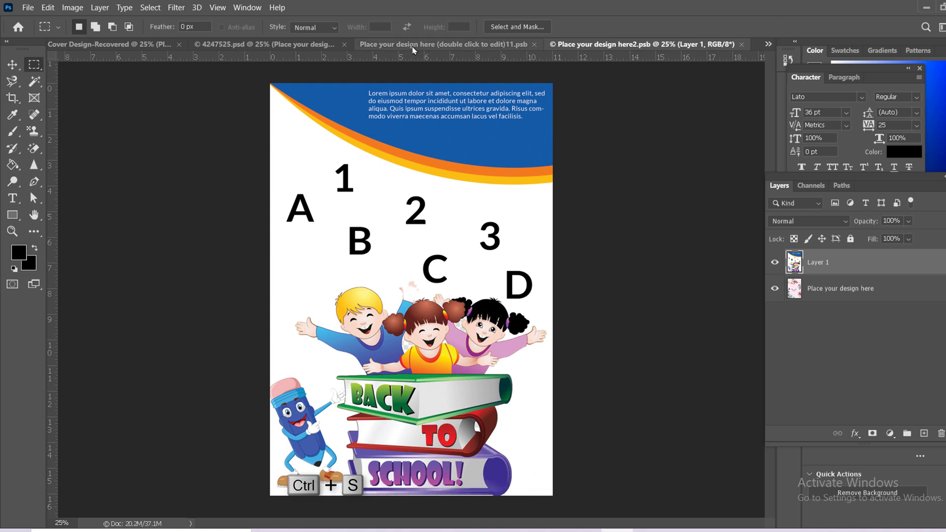
{"action": "left_click", "coordinate": [486, 45]}
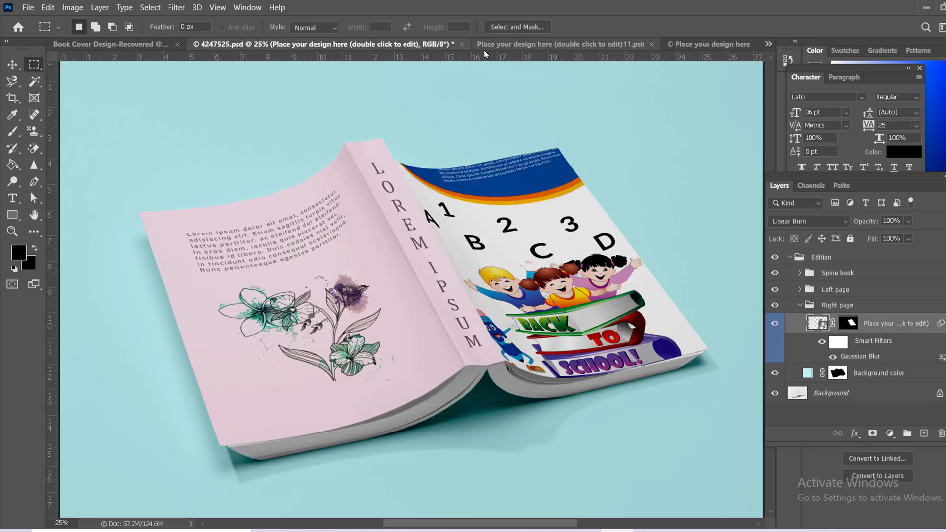
- Close the smart object holding the back cover, select the orange spine area of the book cover design, and copy it merged
{"action": "left_click", "coordinate": [484, 47]}
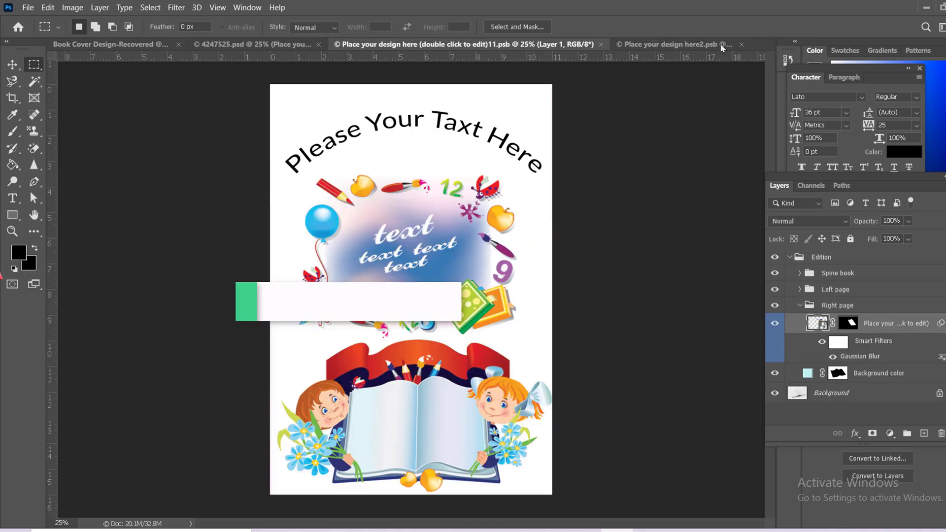
{"action": "left_click", "coordinate": [601, 44]}
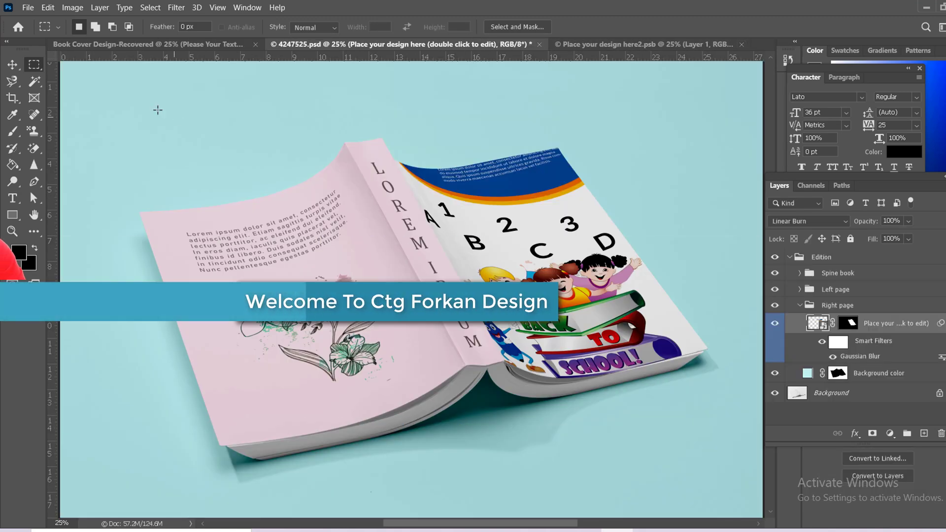
{"action": "left_click", "coordinate": [111, 44]}
{"action": "key", "text": "ctrl+d"}
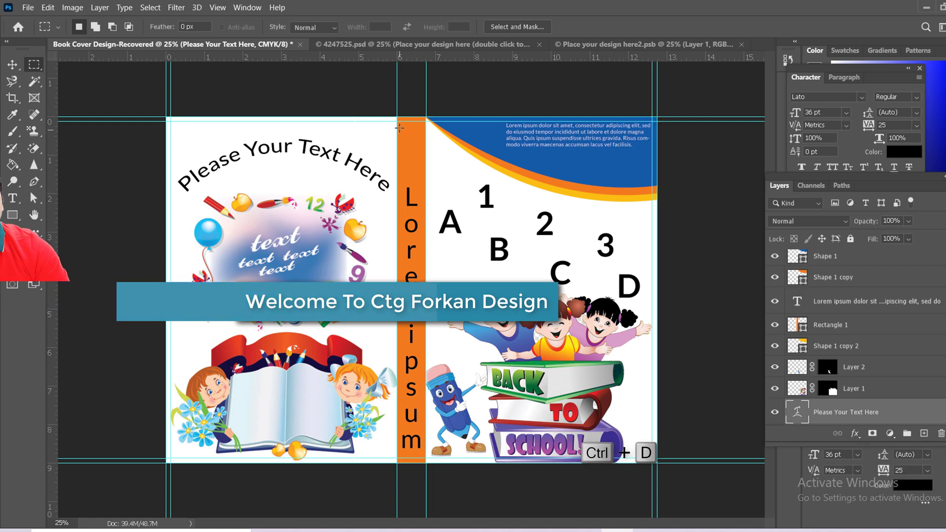
{"action": "left_click_drag", "start_coordinate": [398, 117], "coordinate": [428, 461]}
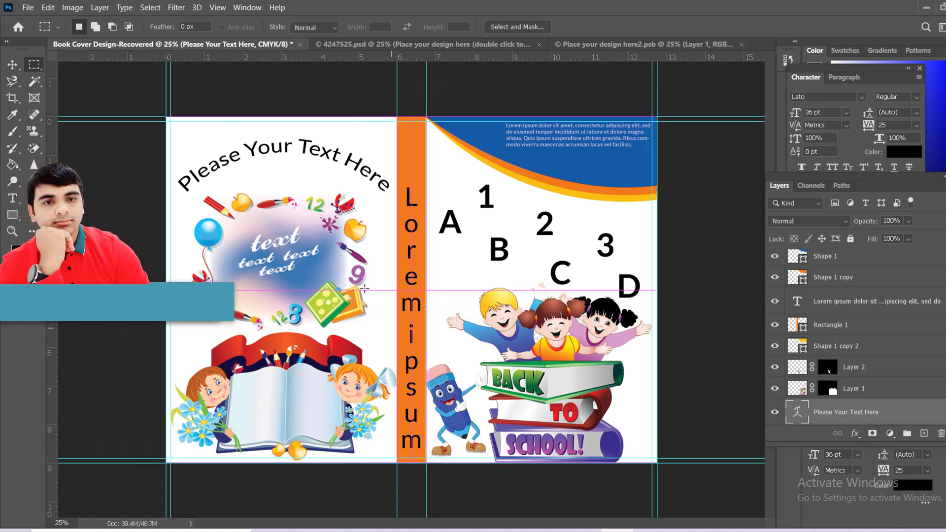
{"action": "left_click", "coordinate": [73, 8]}
{"action": "mouse_move", "coordinate": [47, 8]}
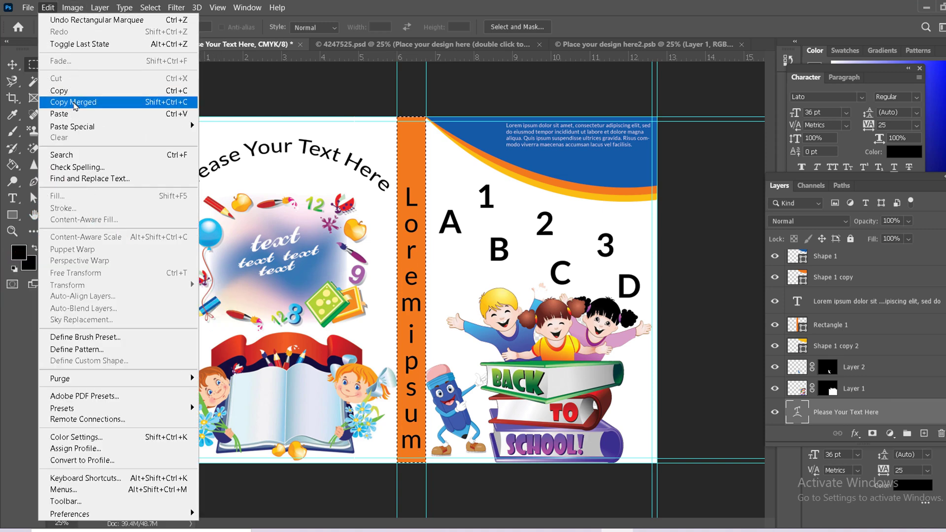
{"action": "left_click", "coordinate": [73, 102]}
- Close the Place your design here2.psb smart object containing the front cover and return to the 4247525.psd mockup
{"action": "left_click", "coordinate": [582, 45]}
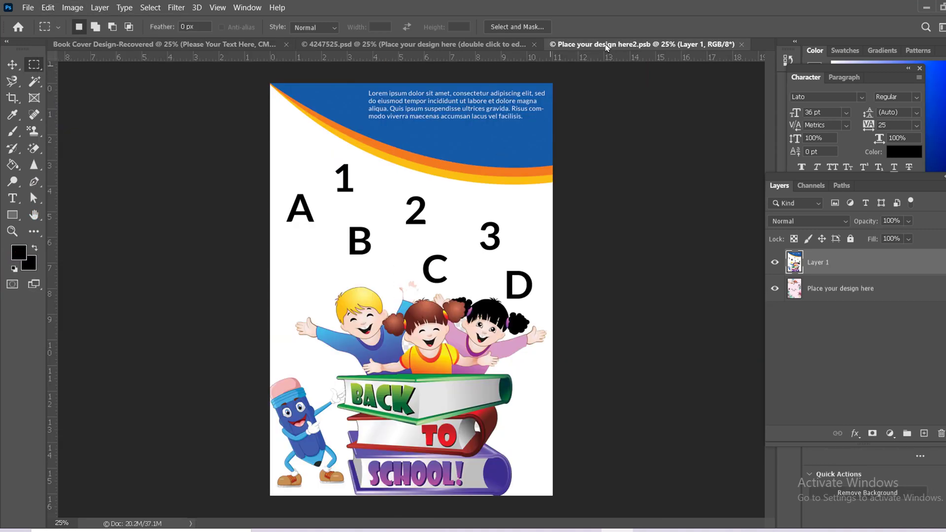
{"action": "left_click", "coordinate": [453, 48]}
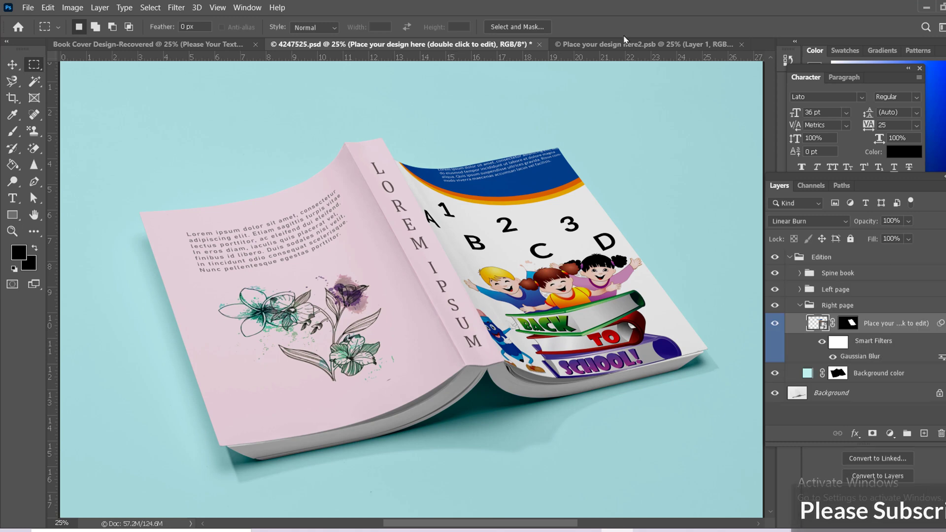
{"action": "left_click", "coordinate": [725, 45]}
{"action": "key", "text": "ctrl+w"}
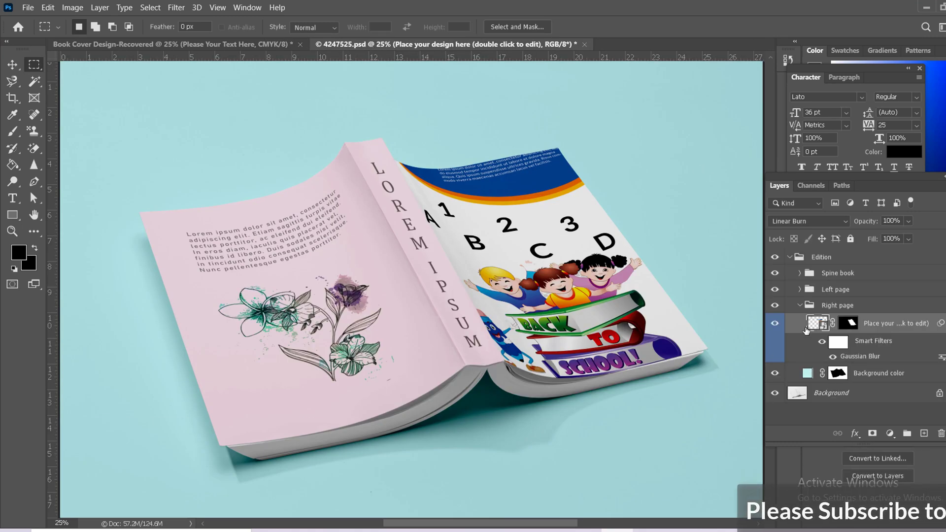
- Collapse the Right page group and open the smart object inside the Spine book group for editing
{"action": "left_click", "coordinate": [800, 306]}
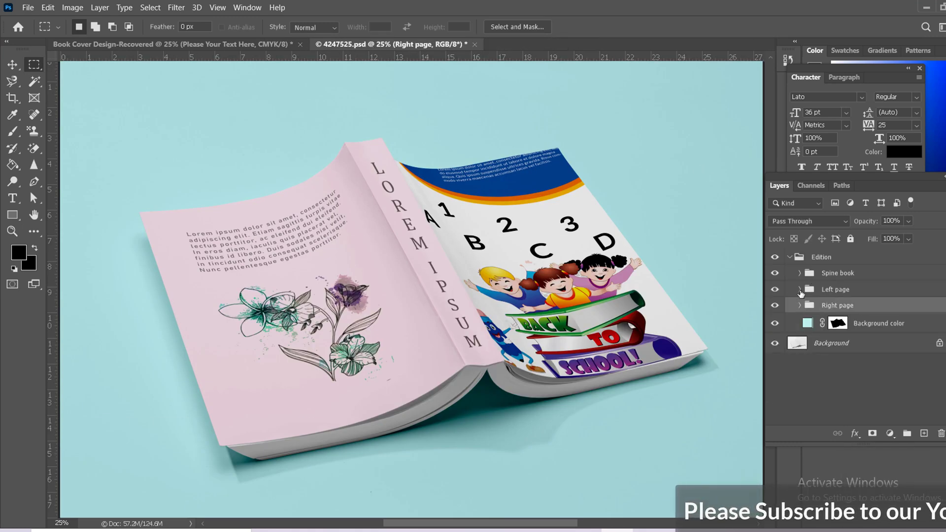
{"action": "left_click", "coordinate": [774, 289]}
{"action": "left_click", "coordinate": [775, 290]}
{"action": "left_click", "coordinate": [775, 272]}
{"action": "left_click", "coordinate": [774, 273]}
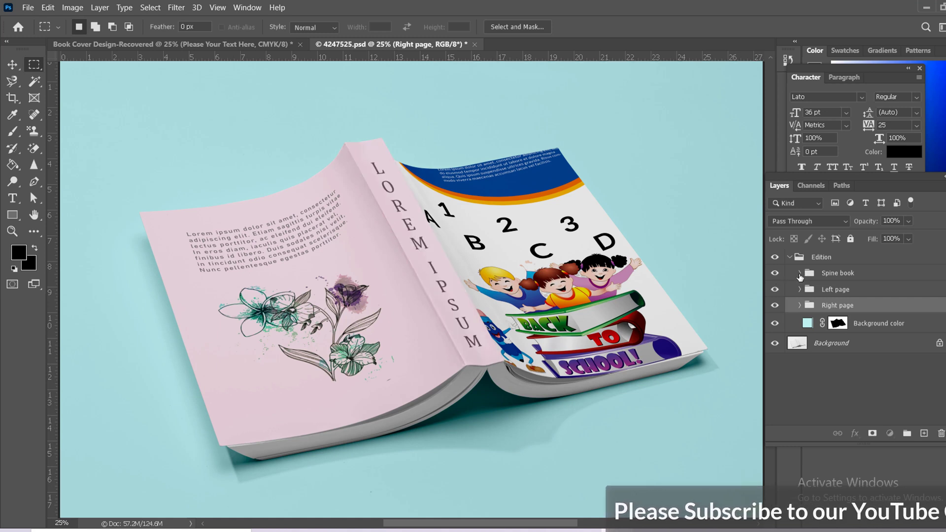
{"action": "left_click", "coordinate": [799, 273]}
{"action": "double_click", "coordinate": [817, 299]}
- Paste the copied spine into the smart object and scale and stretch it to fill the narrow canvas
{"action": "key", "text": "ctrl+v"}
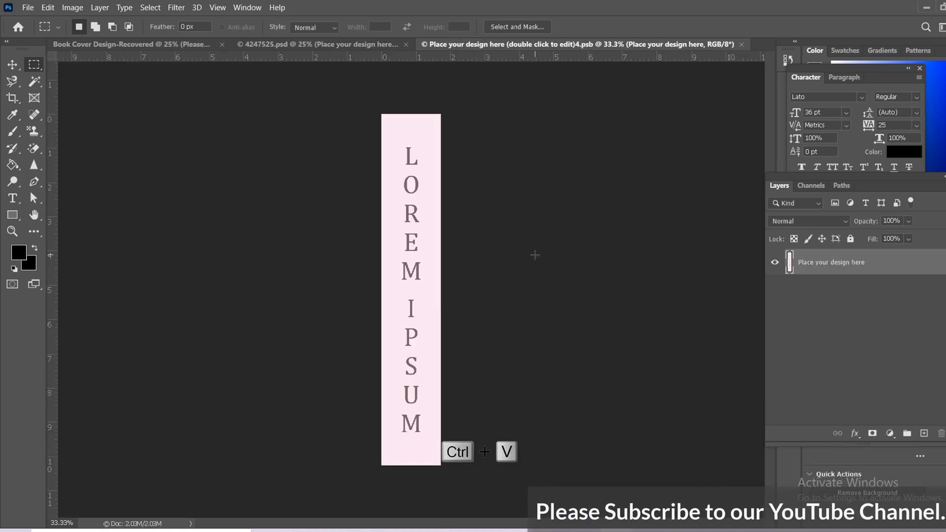
{"action": "key", "text": "ctrl+t"}
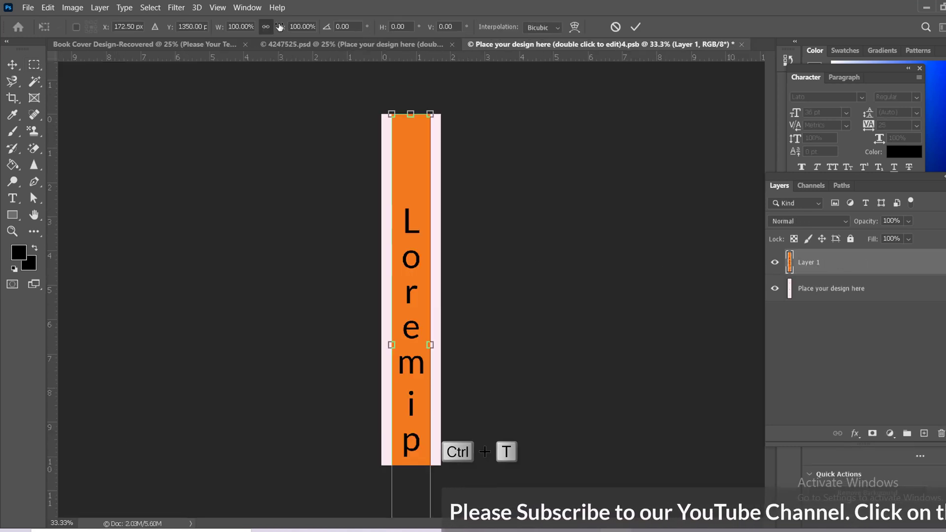
{"action": "left_click_drag", "start_coordinate": [281, 27], "coordinate": [264, 29]}
{"action": "left_click_drag", "start_coordinate": [415, 295], "coordinate": [415, 241]}
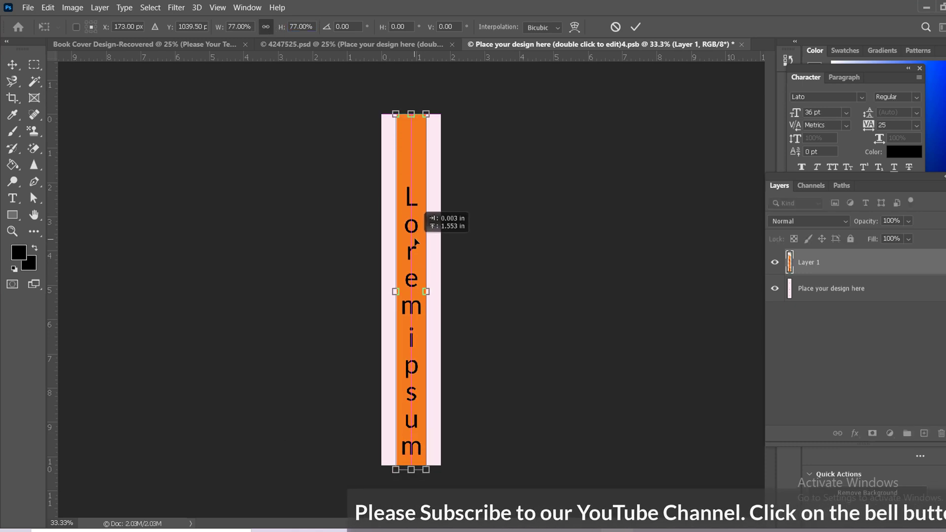
{"action": "mouse_move", "coordinate": [427, 469]}
{"action": "left_mouse_down"}
{"action": "mouse_move", "coordinate": [443, 465]}
{"action": "mouse_move", "coordinate": [412, 466]}
{"action": "left_mouse_up"}
{"action": "key", "text": "Up"}
{"action": "key", "text": "Up"}
{"action": "key", "text": "Up"}
{"action": "key", "text": "Up"}
{"action": "key", "text": "Up"}
{"action": "key", "text": "Up"}
{"action": "key", "text": "Up"}
{"action": "key", "text": "Up"}
{"action": "key", "text": "Up"}
{"action": "left_click", "coordinate": [636, 26]}
- Save the spine smart object, check the spine on the book mockup, and close the smart object
{"action": "key", "text": "ctrl+s"}
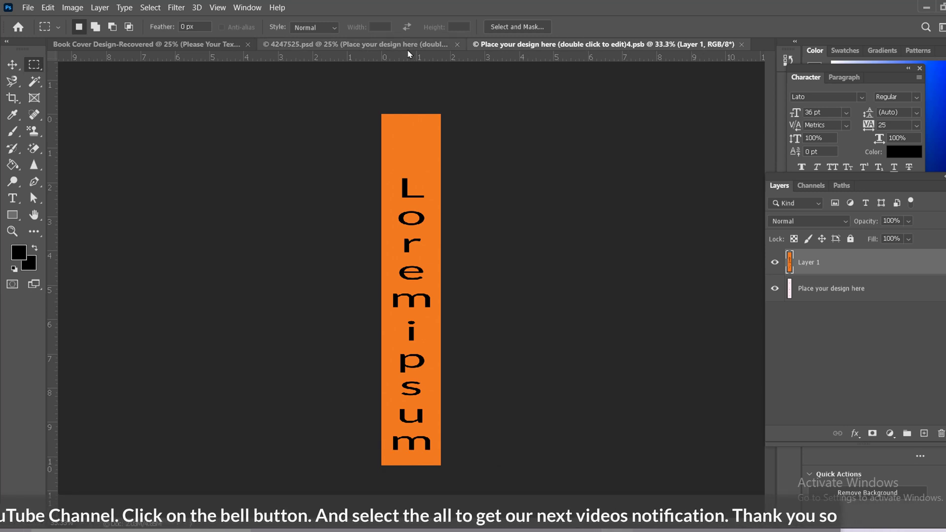
{"action": "left_click", "coordinate": [390, 44]}
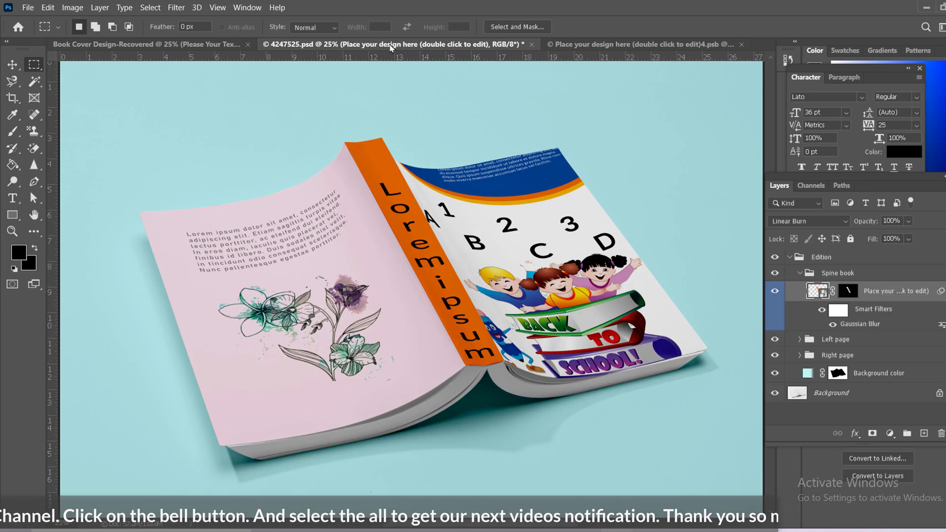
{"action": "left_click", "coordinate": [610, 44]}
{"action": "left_click", "coordinate": [741, 44]}
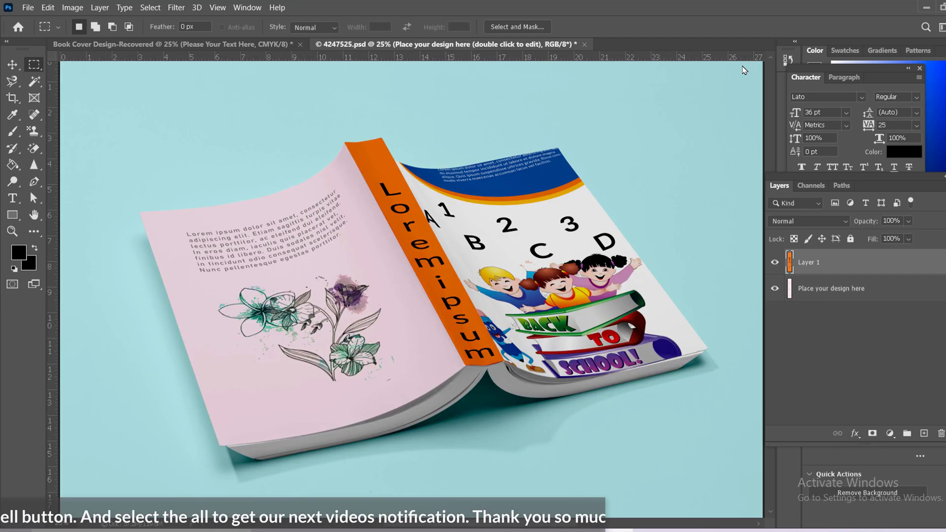
- Collapse the Spine book group and open the smart object inside the Left page group for editing
{"action": "left_click", "coordinate": [800, 273]}
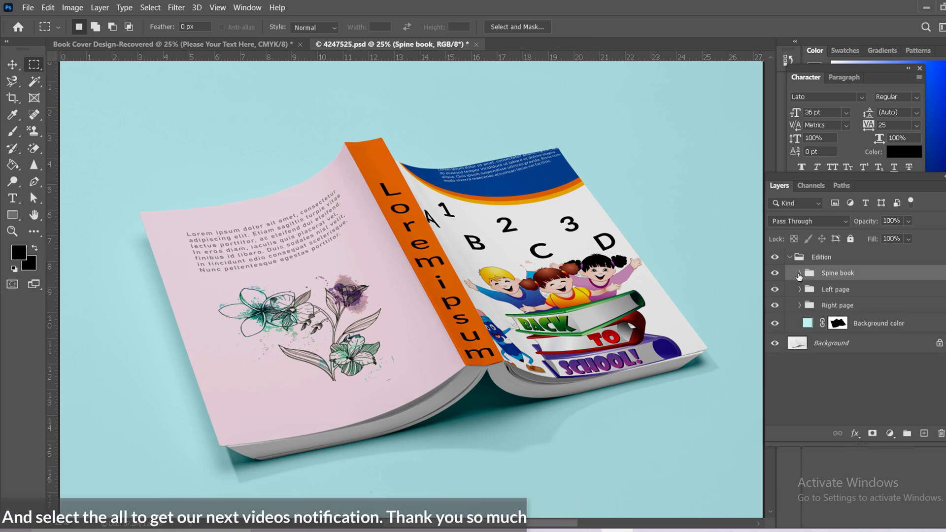
{"action": "left_click", "coordinate": [774, 289]}
{"action": "left_click", "coordinate": [774, 290]}
{"action": "left_click", "coordinate": [799, 289]}
{"action": "left_click", "coordinate": [825, 308]}
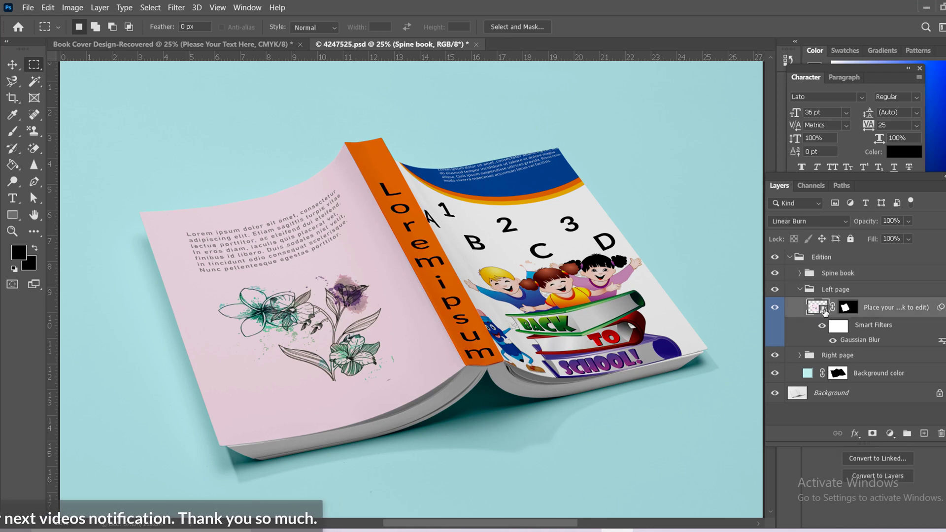
{"action": "double_click", "coordinate": [825, 308]}
- Select the whole back cover area of the book cover design with a rectangular marquee and copy it merged
{"action": "left_click", "coordinate": [172, 44]}
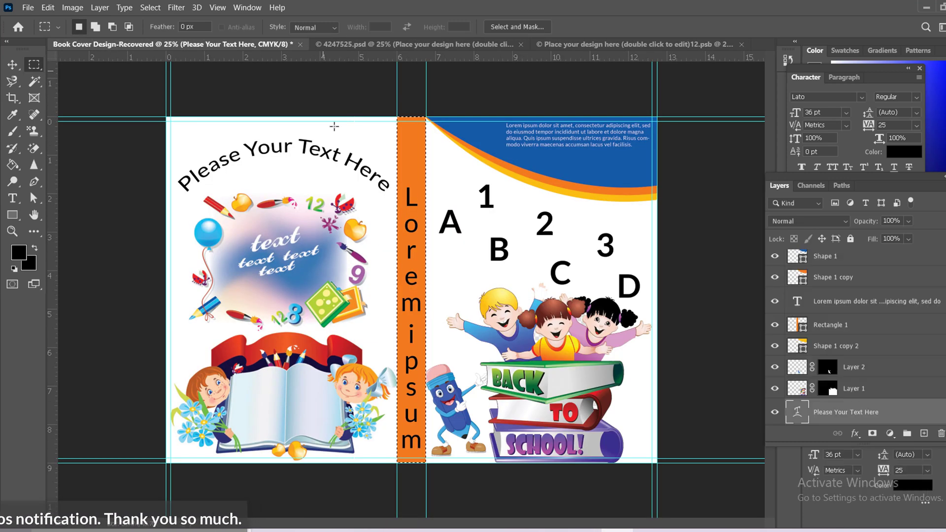
{"action": "left_click_drag", "start_coordinate": [167, 117], "coordinate": [397, 462]}
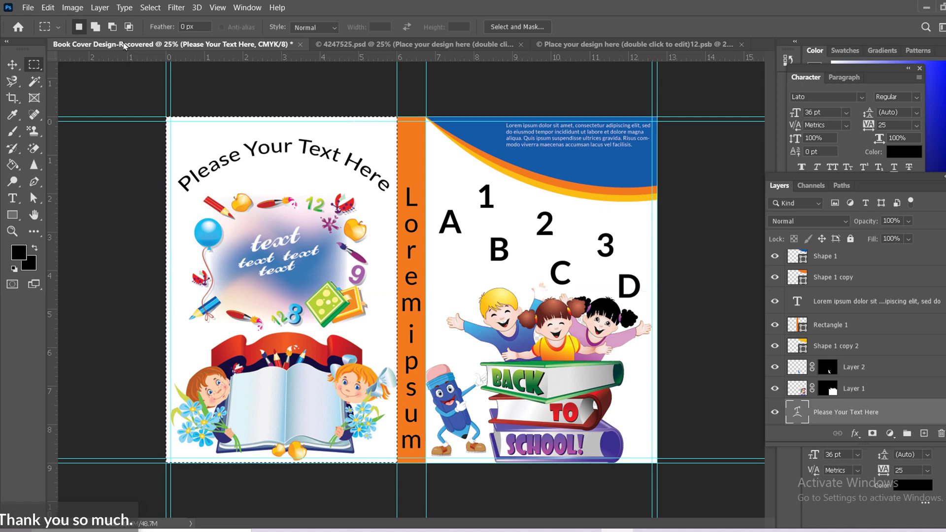
{"action": "left_click", "coordinate": [48, 7]}
{"action": "left_click", "coordinate": [158, 102]}
- Paste the back cover into the Left page smart object, scale it to 11 × 16 in, save, and return to the mockup
{"action": "left_click", "coordinate": [621, 44]}
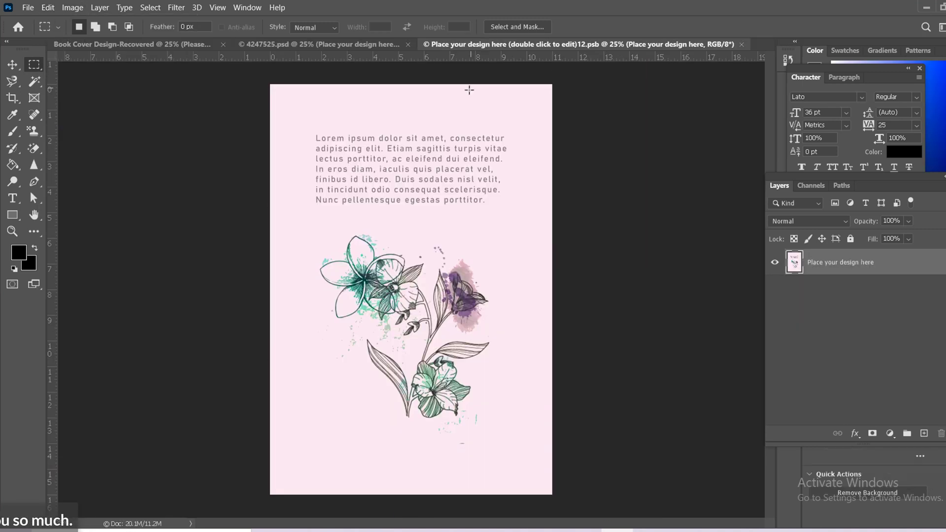
{"action": "key", "text": "ctrl+v"}
{"action": "key", "text": "ctrl+t"}
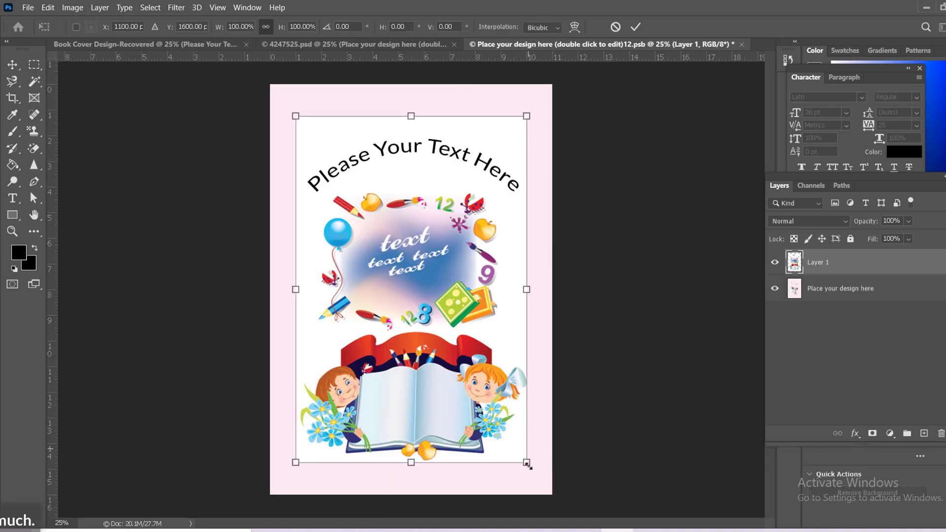
{"action": "left_click_drag", "start_coordinate": [526, 462], "coordinate": [552, 494]}
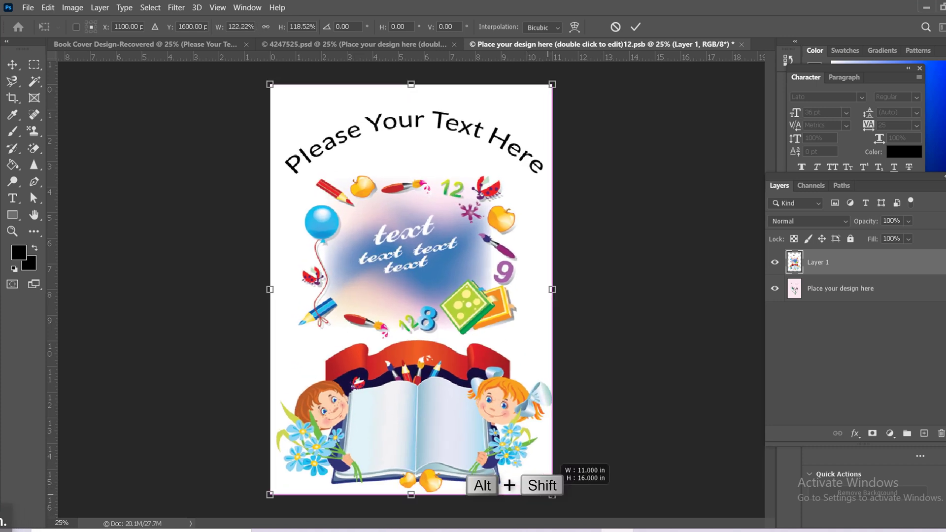
{"action": "left_click", "coordinate": [635, 27]}
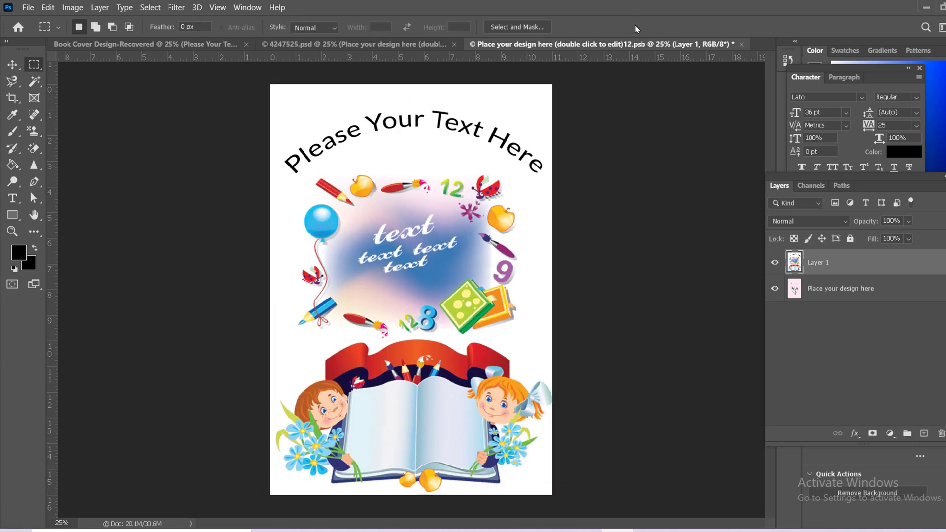
{"action": "key", "text": "ctrl+s"}
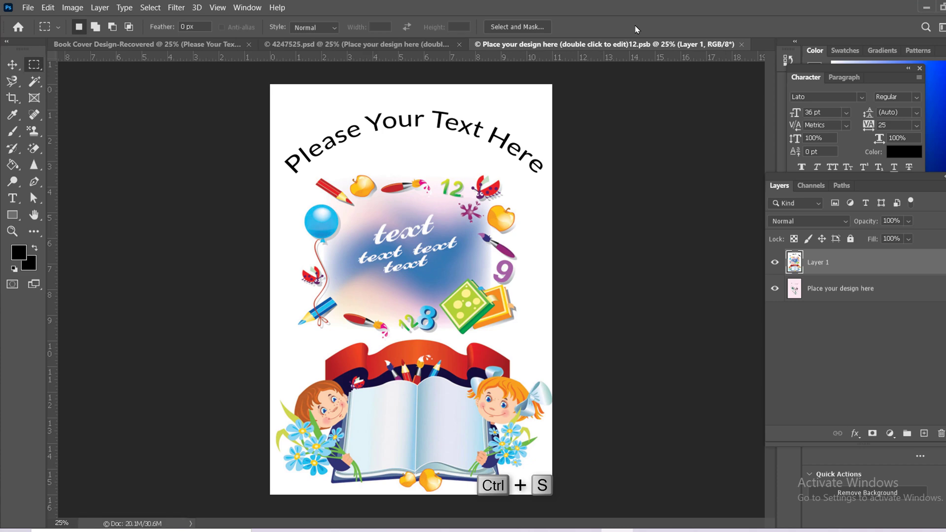
{"action": "left_click", "coordinate": [322, 43]}
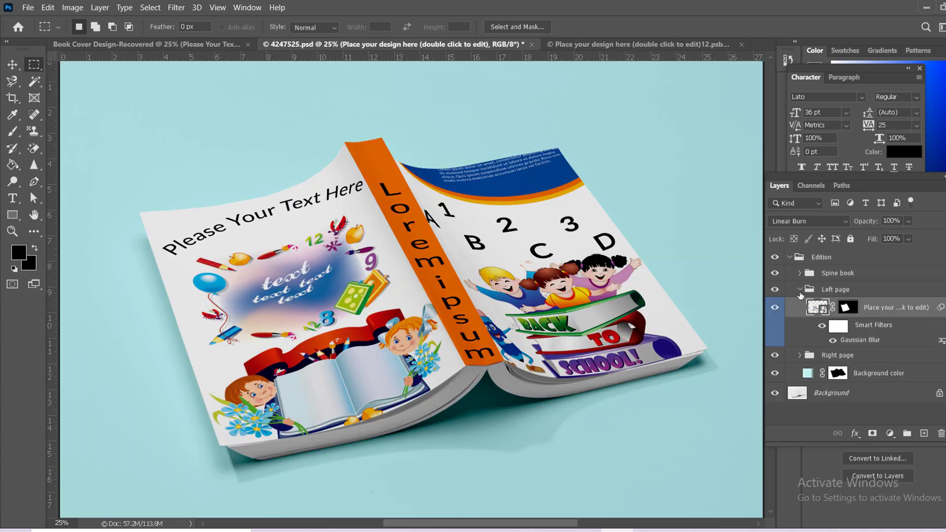
- Collapse the Left page group and toggle the Edition group's visibility off and on to compare the mockup
{"action": "left_click", "coordinate": [799, 289]}
{"action": "left_click", "coordinate": [789, 257]}
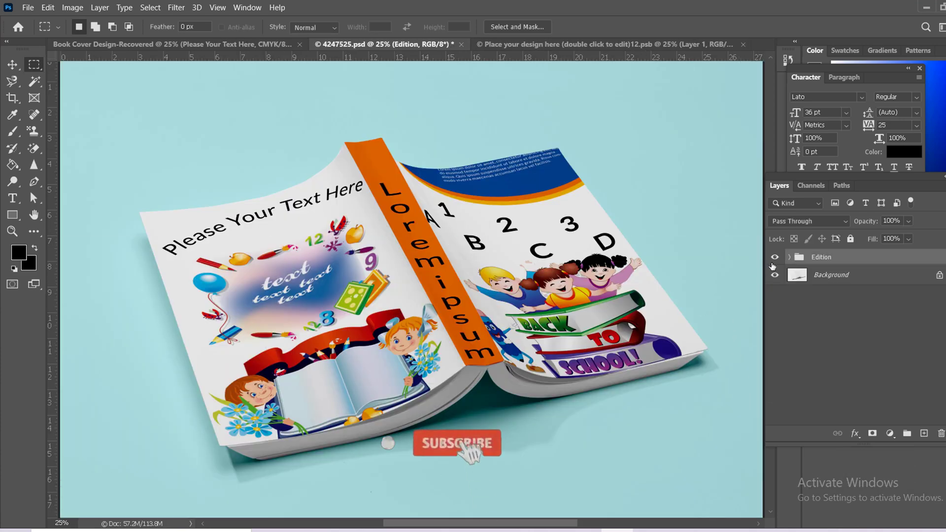
{"action": "left_click", "coordinate": [774, 256]}
{"action": "left_click", "coordinate": [774, 257]}
{"action": "left_click", "coordinate": [789, 256]}
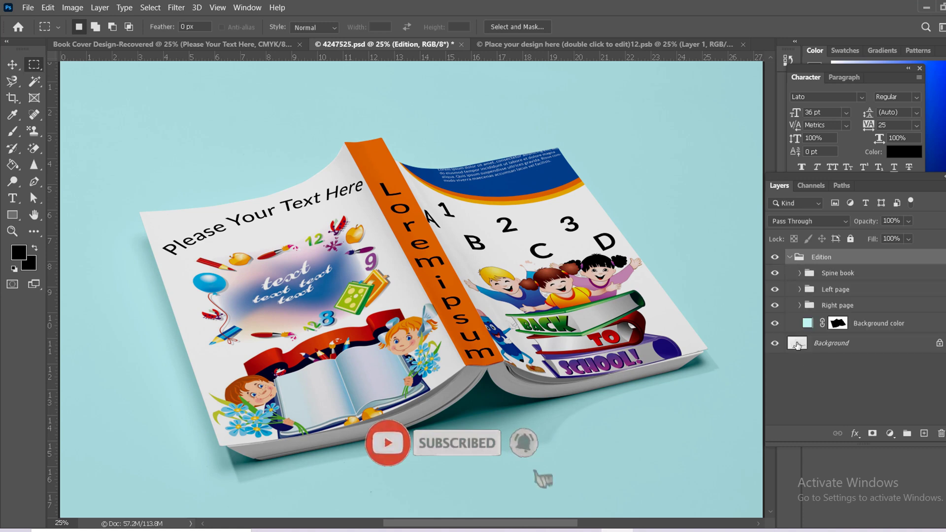
- Preview the finished book mockup with the Background color layer hidden and shown, leaving the layer turned on
{"action": "left_click", "coordinate": [775, 324]}
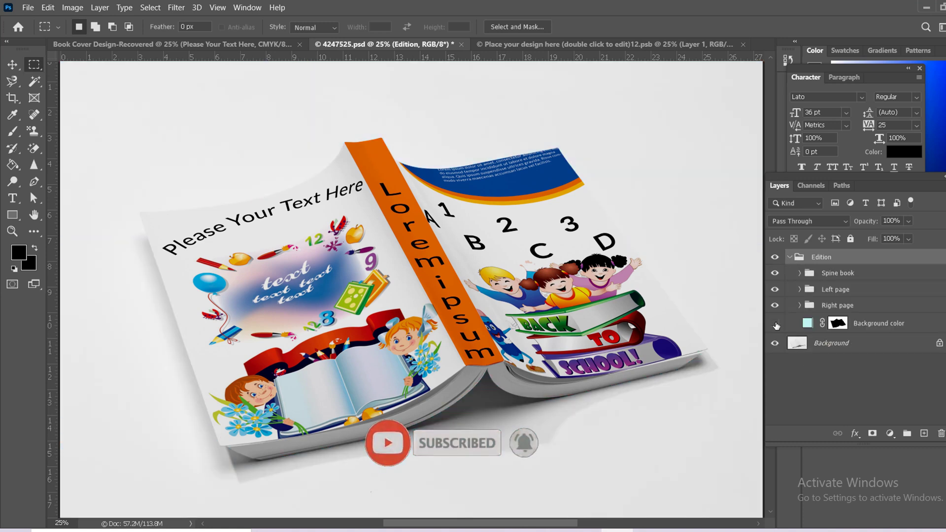
{"action": "key", "text": "ctrl+minus"}
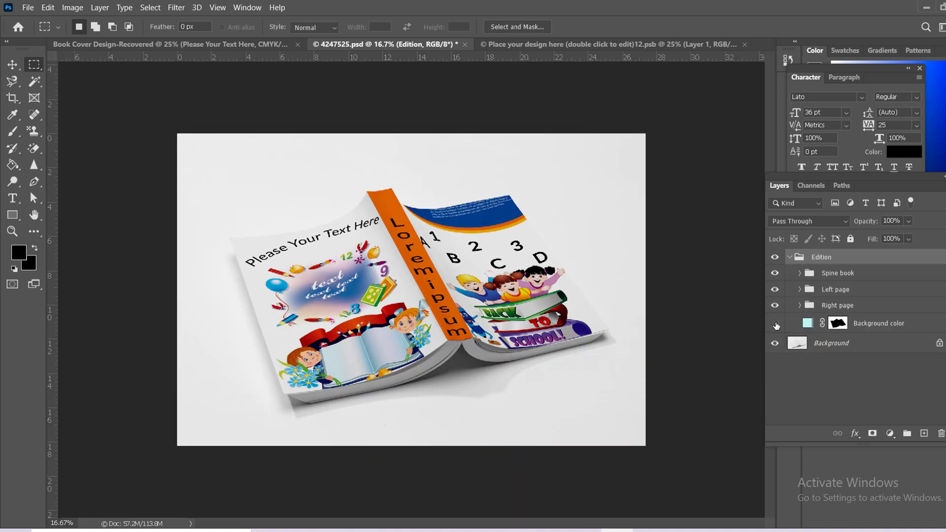
{"action": "key", "text": "ctrl+plus"}
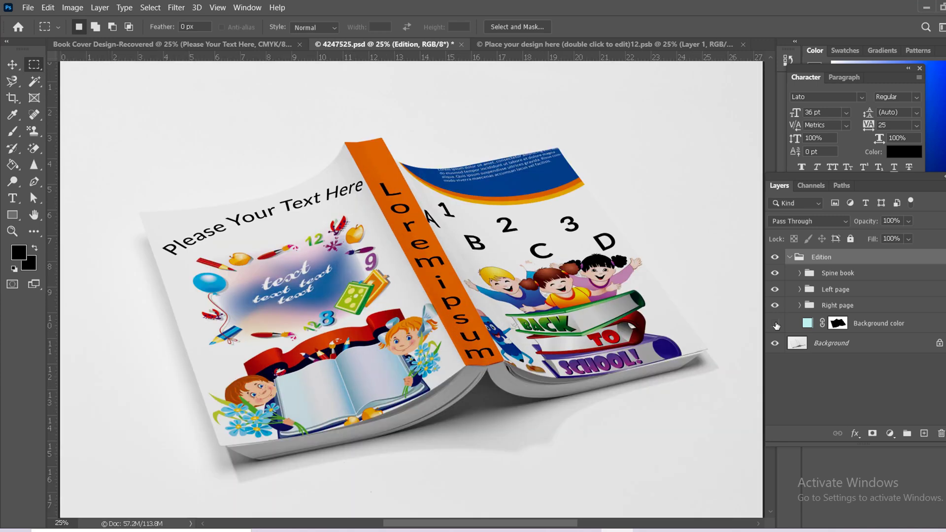
{"action": "key", "text": "ctrl+minus"}
{"action": "left_click", "coordinate": [774, 324]}
{"action": "key", "text": "ctrl+plus"}
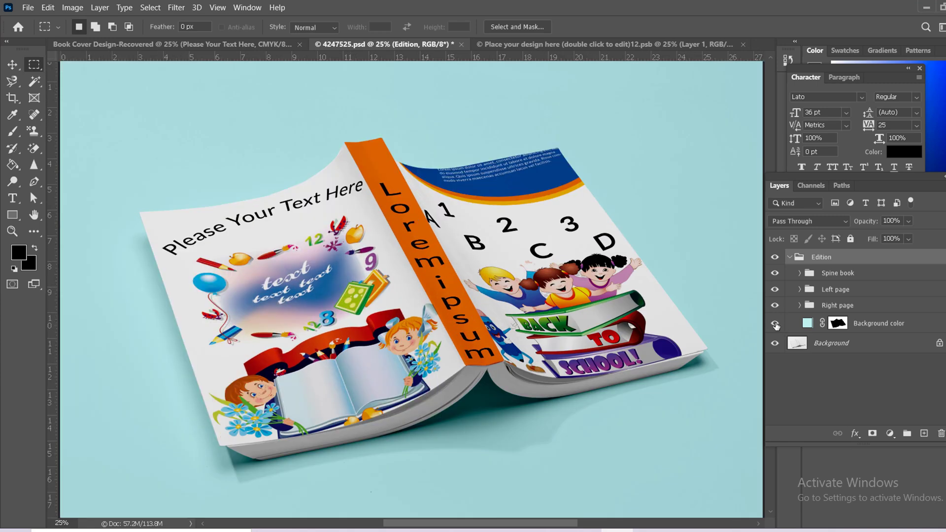
{"action": "key", "text": "ctrl+minus"}
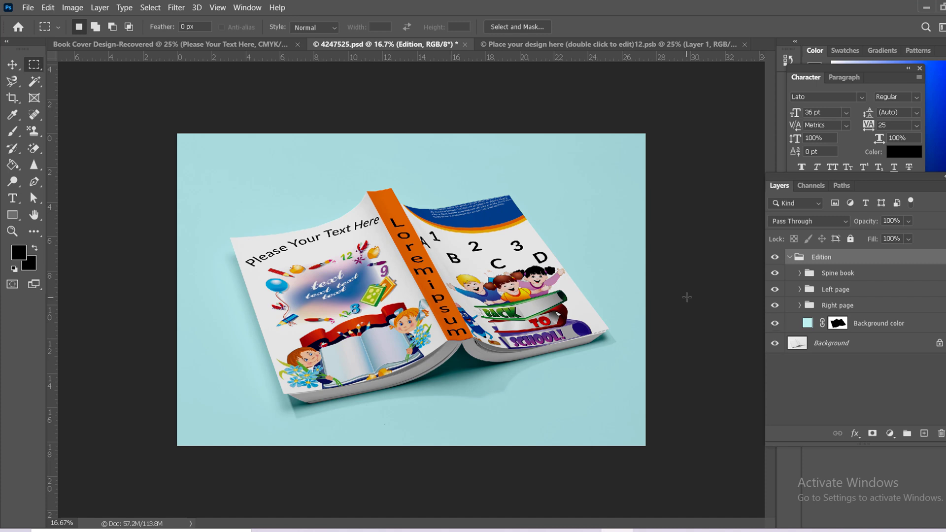
{"action": "left_click", "coordinate": [774, 324]}
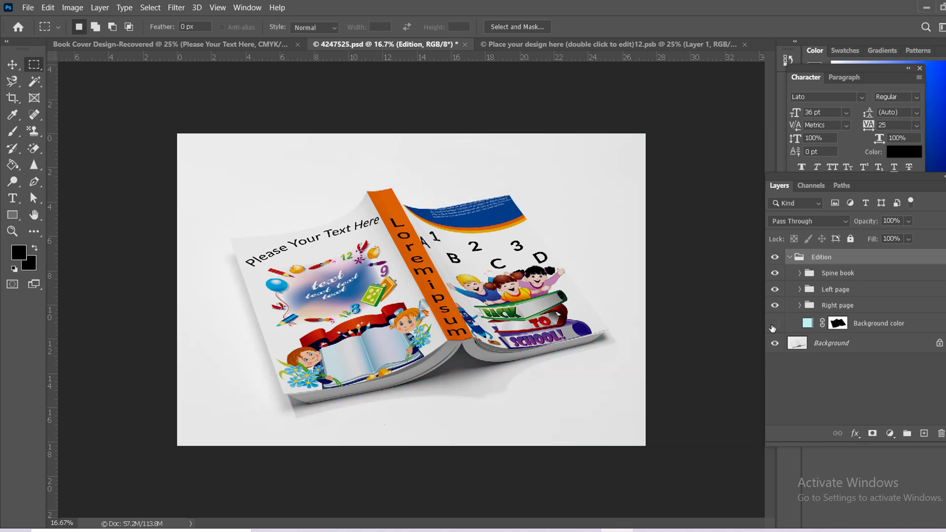
{"action": "left_click", "coordinate": [774, 323]}
{"action": "left_click", "coordinate": [774, 324]}
{"action": "left_click", "coordinate": [773, 324]}
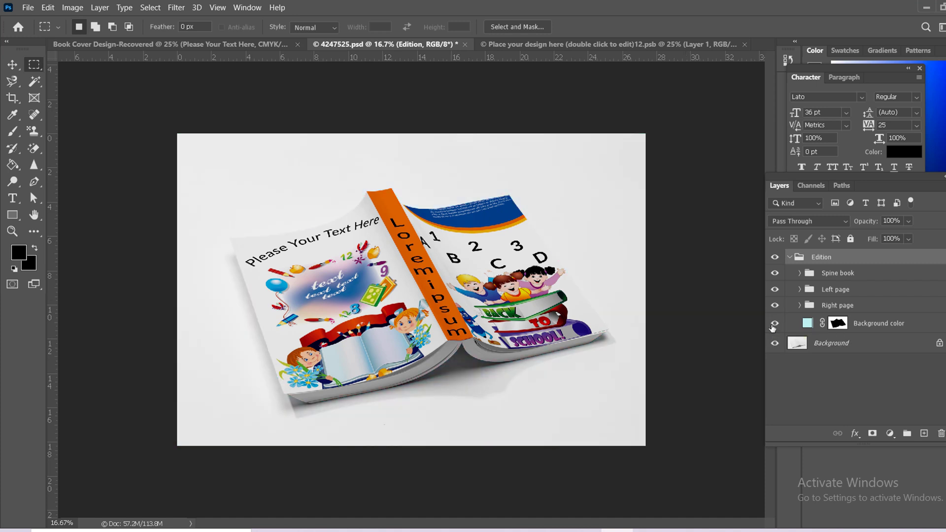